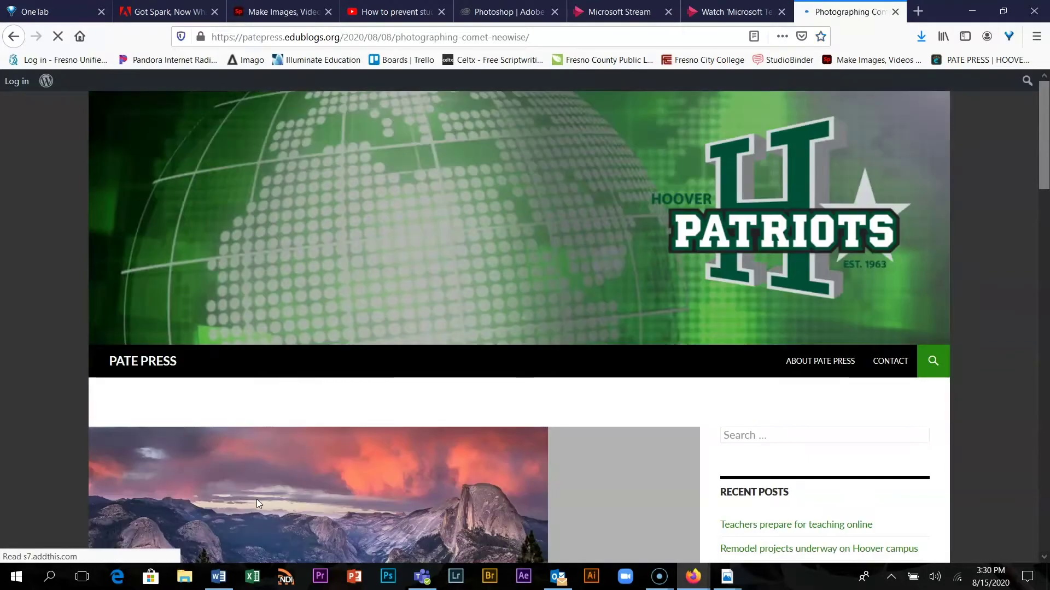
Step: Look through the "Photographing Comet Neowise" article and its photos, and return to the Pate Press home page
{"action": "scroll", "coordinate": [678, 438], "scroll_direction": "down", "scroll_amount": 3}
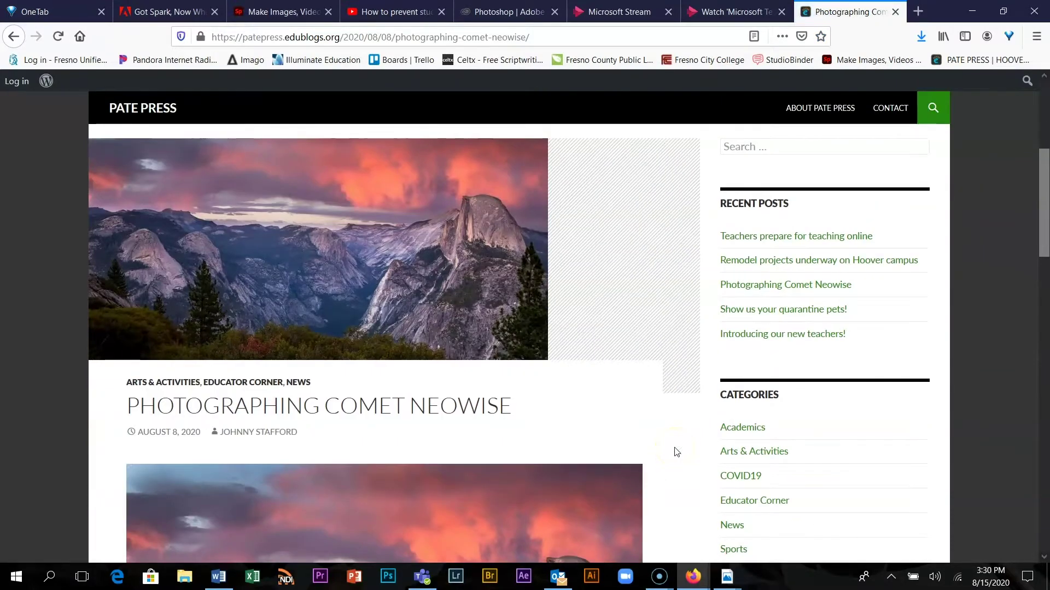
{"action": "scroll", "coordinate": [676, 451], "scroll_direction": "down", "scroll_amount": 5}
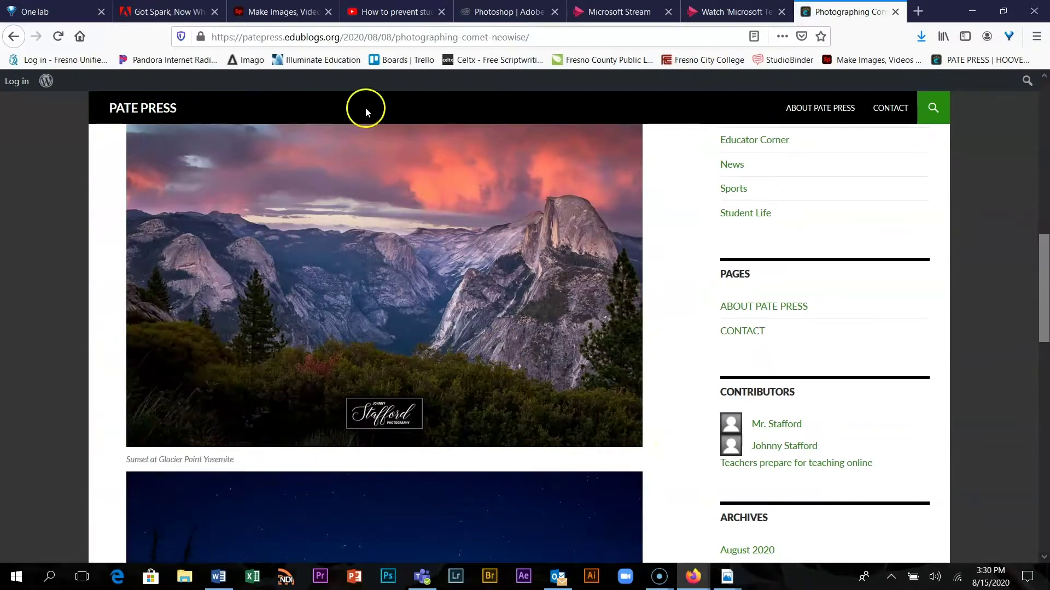
{"action": "scroll", "coordinate": [605, 406], "scroll_direction": "down", "scroll_amount": 5}
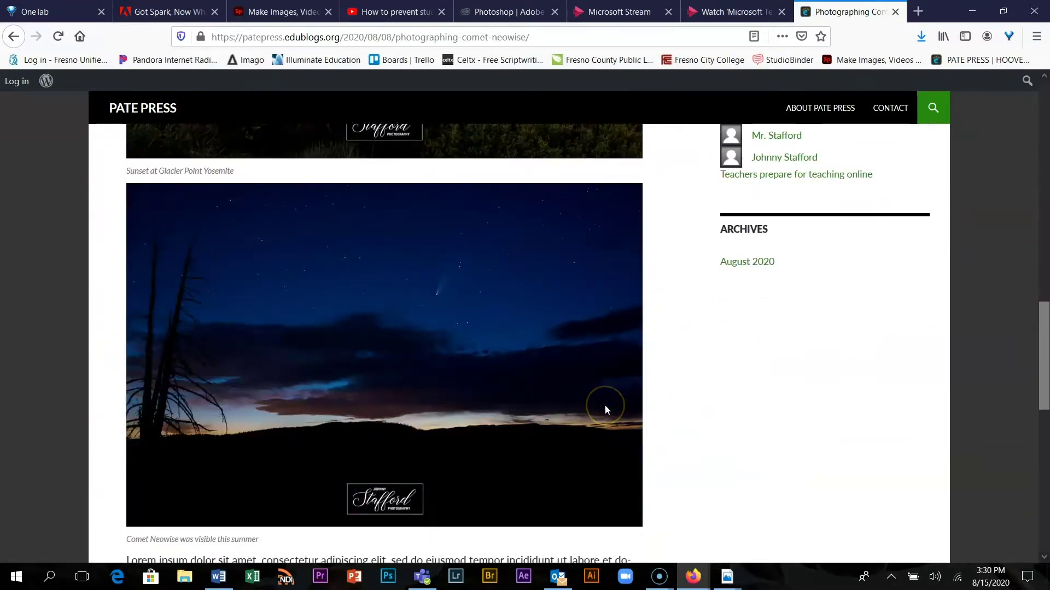
{"action": "scroll", "coordinate": [542, 355], "scroll_direction": "down", "scroll_amount": 1}
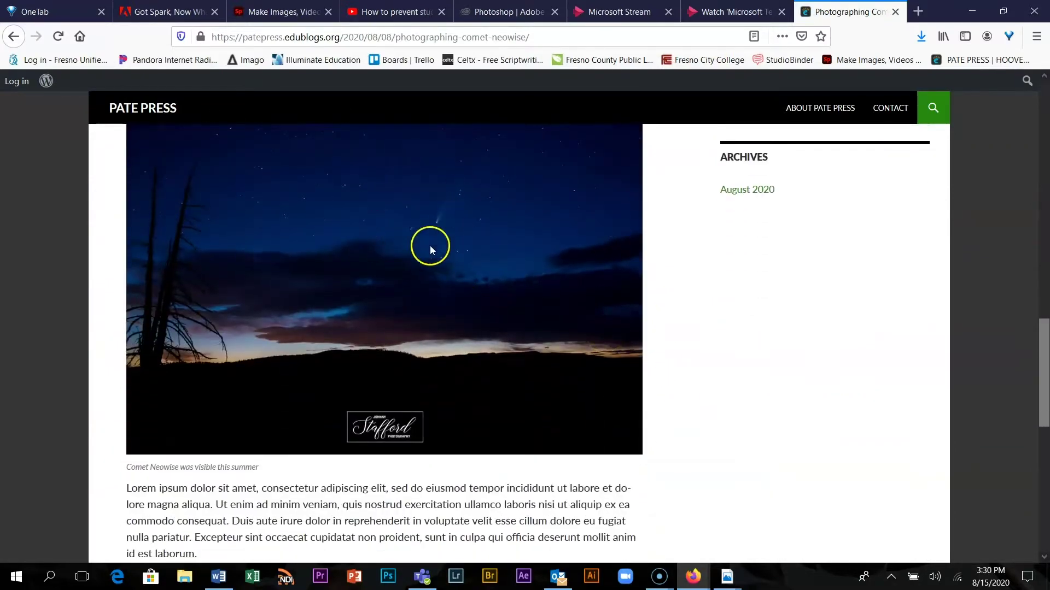
{"action": "scroll", "coordinate": [516, 337], "scroll_direction": "up", "scroll_amount": 15}
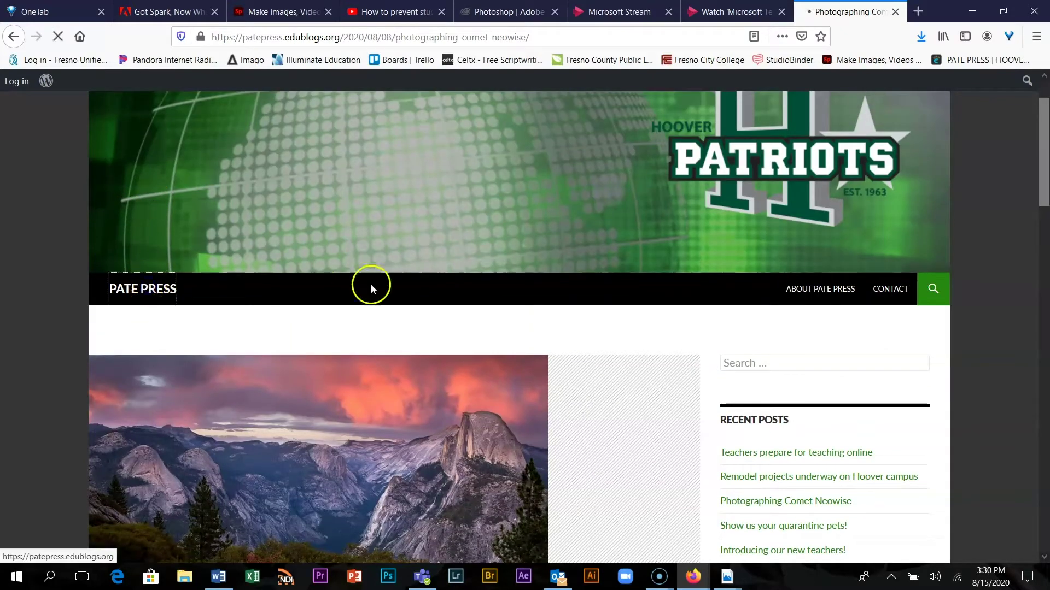
Step: Examine the home page posts about teachers preparing for online teaching and the Hoover campus remodel projects
{"action": "scroll", "coordinate": [494, 356], "scroll_direction": "down", "scroll_amount": 10}
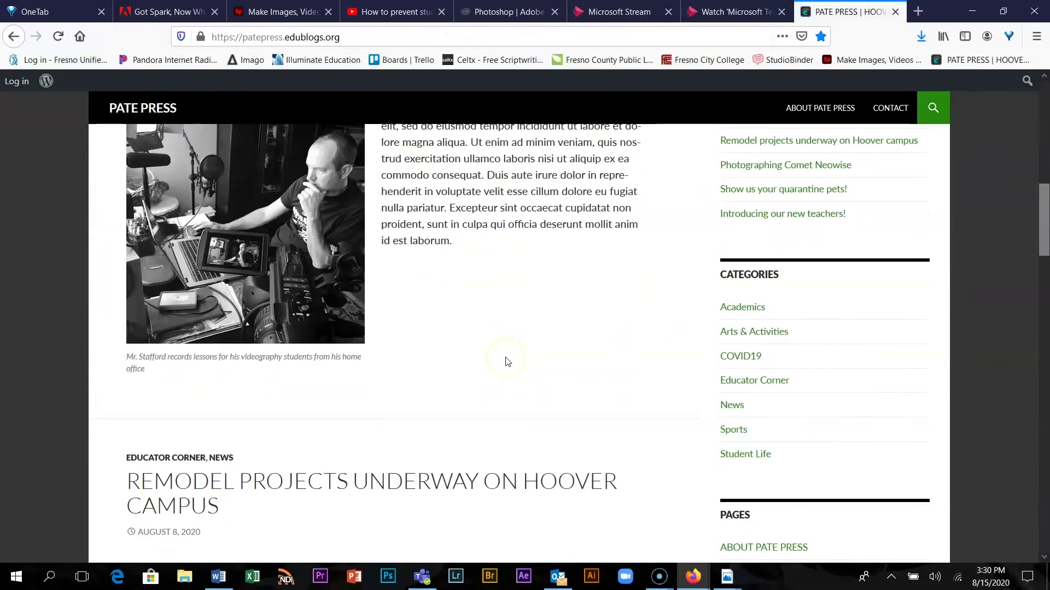
{"action": "scroll", "coordinate": [508, 362], "scroll_direction": "down", "scroll_amount": 5}
{"action": "scroll", "coordinate": [507, 362], "scroll_direction": "up", "scroll_amount": 7}
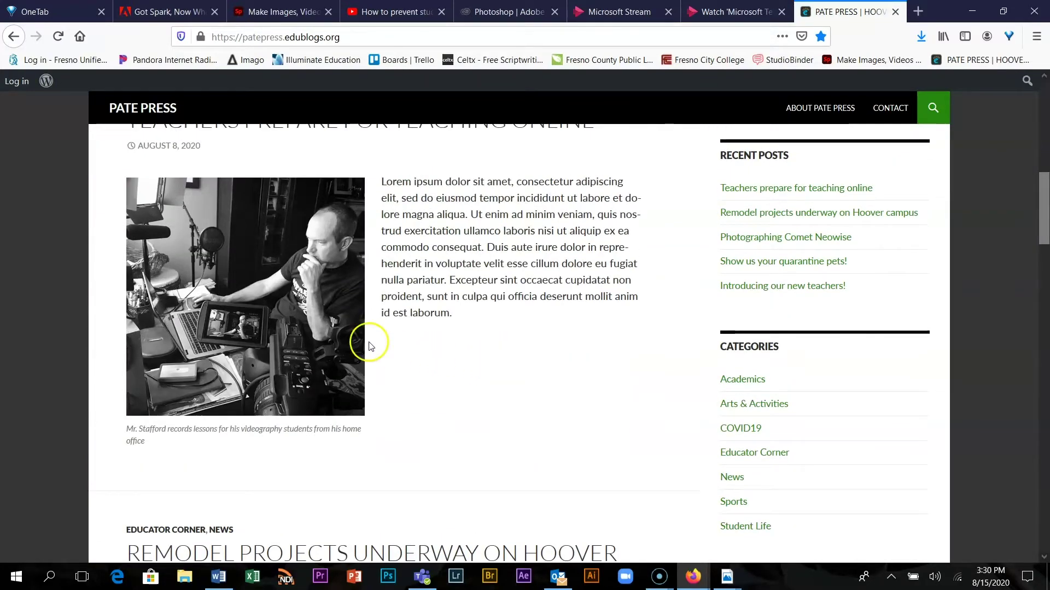
{"action": "scroll", "coordinate": [361, 344], "scroll_direction": "up", "scroll_amount": 3}
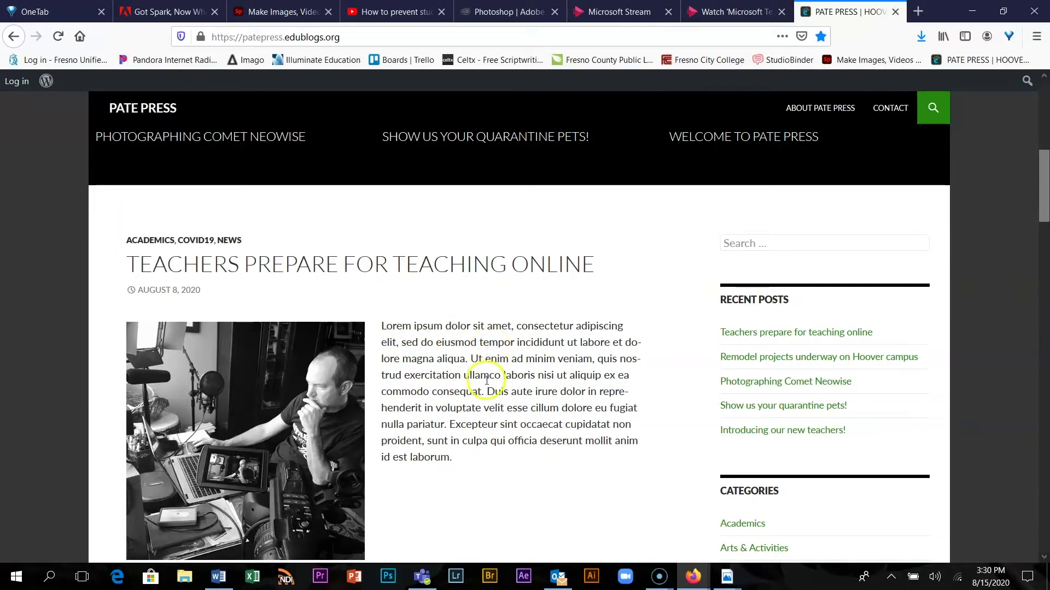
{"action": "scroll", "coordinate": [489, 387], "scroll_direction": "down", "scroll_amount": 7}
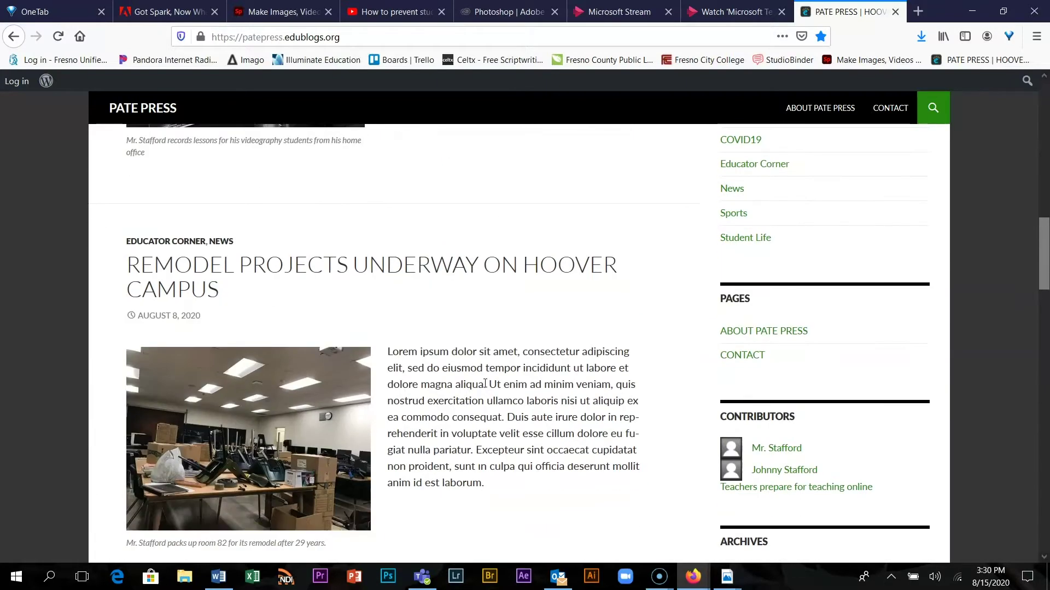
{"action": "scroll", "coordinate": [485, 383], "scroll_direction": "down", "scroll_amount": 1}
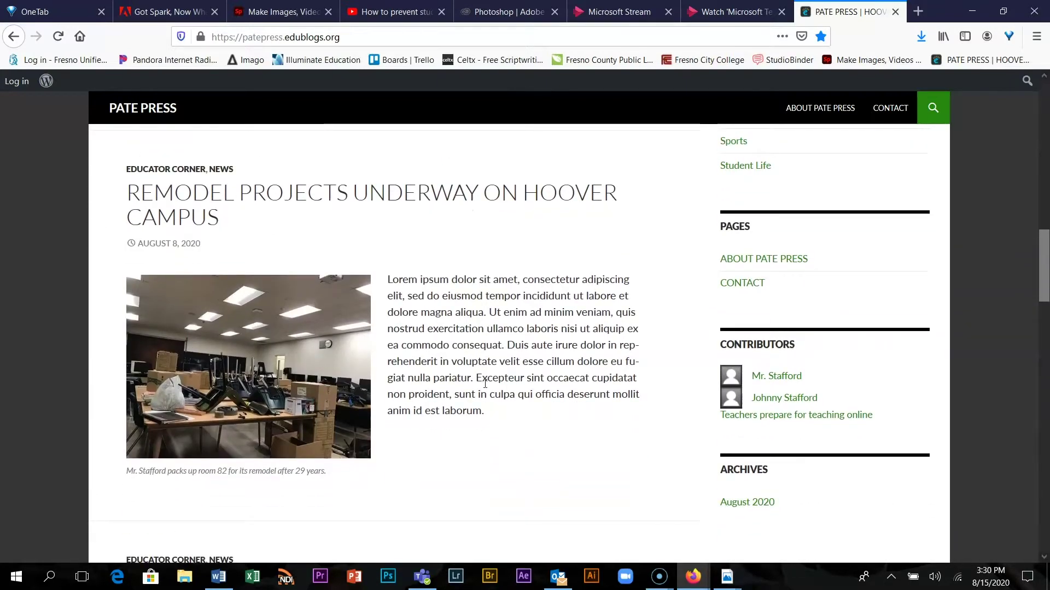
Step: Browse further down the home page and examine the "CIF Postpones Fall Sports" and "Masks 101" posts with their images
{"action": "scroll", "coordinate": [485, 384], "scroll_direction": "down", "scroll_amount": 10}
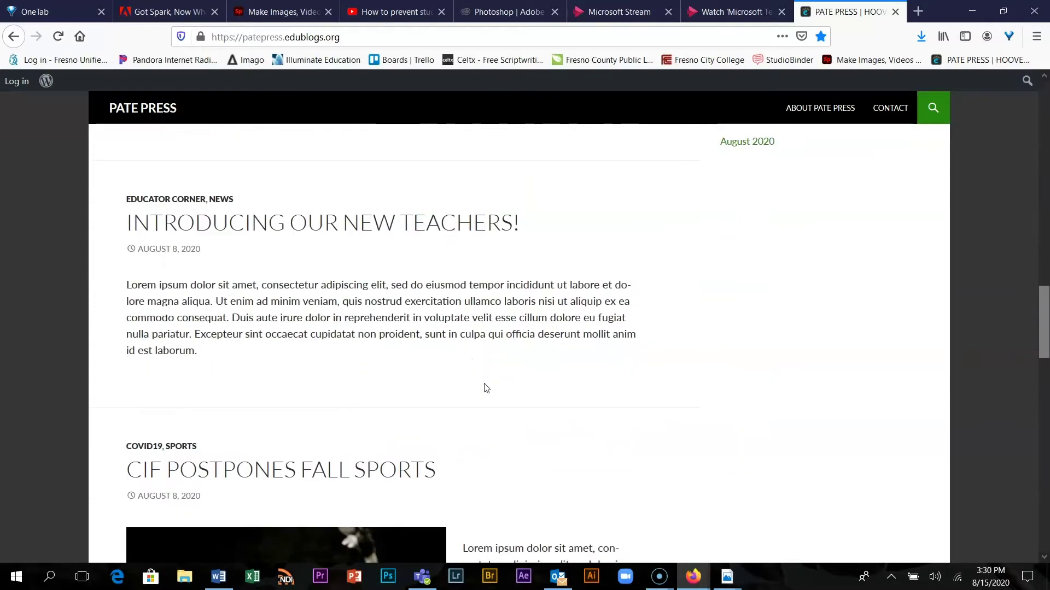
{"action": "scroll", "coordinate": [484, 387], "scroll_direction": "down", "scroll_amount": 4}
{"action": "scroll", "coordinate": [485, 386], "scroll_direction": "up", "scroll_amount": 1}
{"action": "scroll", "coordinate": [485, 387], "scroll_direction": "up", "scroll_amount": 3}
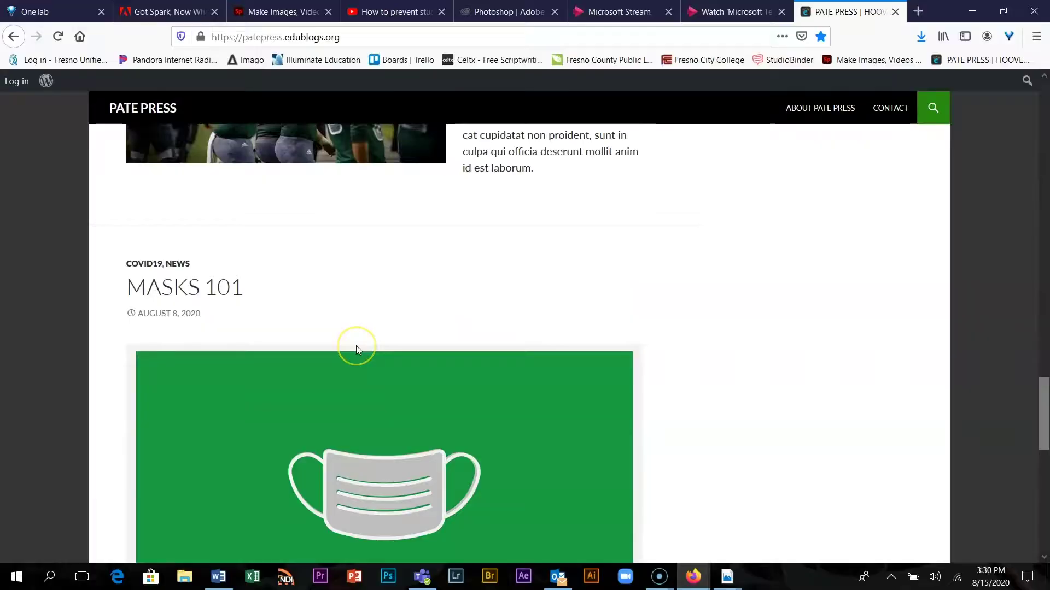
{"action": "scroll", "coordinate": [356, 345], "scroll_direction": "down", "scroll_amount": 4}
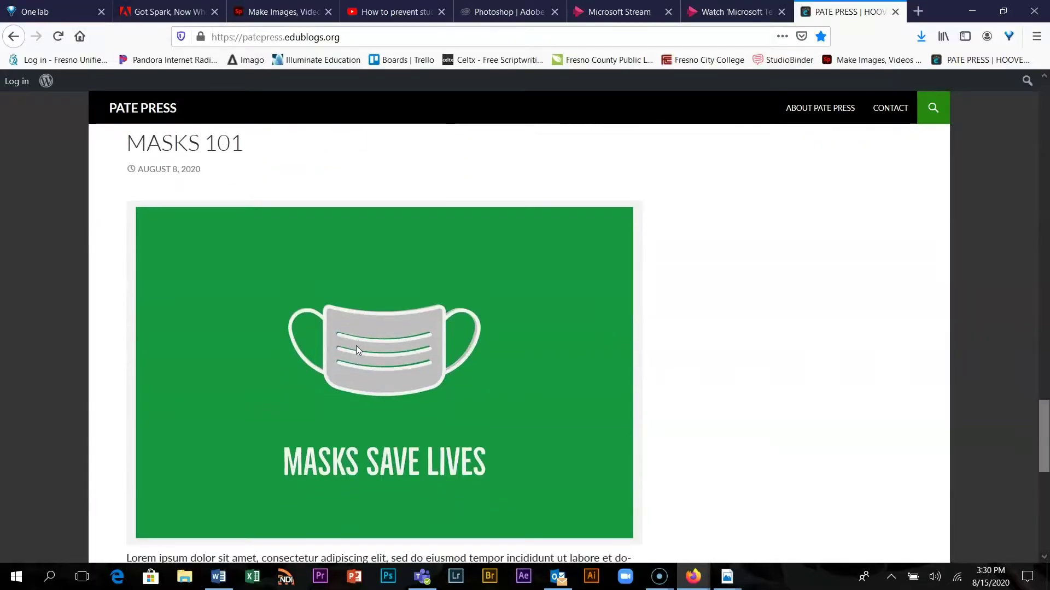
{"action": "scroll", "coordinate": [373, 336], "scroll_direction": "up", "scroll_amount": 1}
{"action": "scroll", "coordinate": [374, 339], "scroll_direction": "up", "scroll_amount": 6}
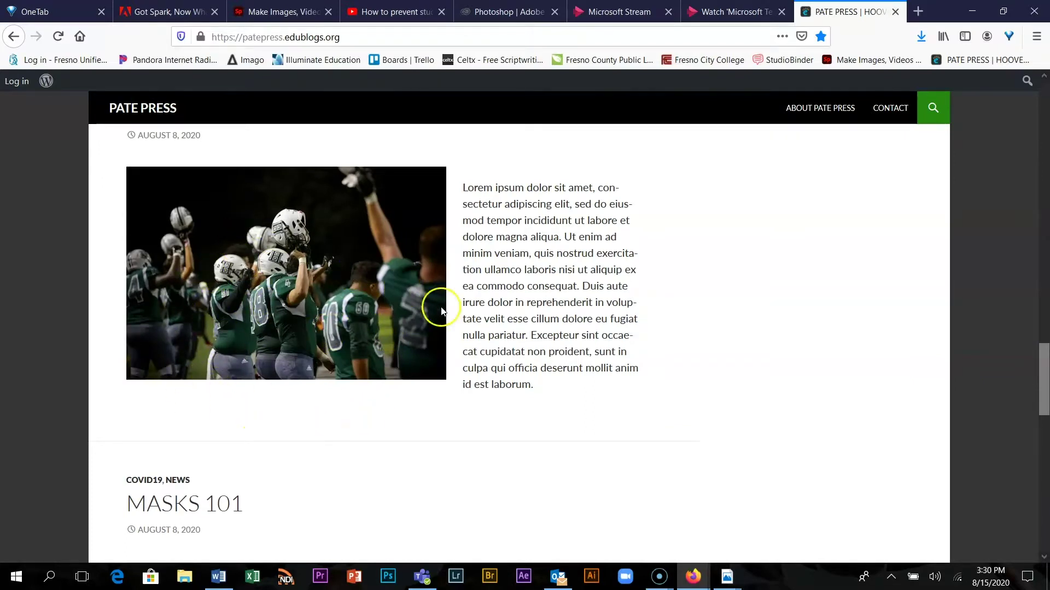
{"action": "scroll", "coordinate": [663, 458], "scroll_direction": "down", "scroll_amount": 6}
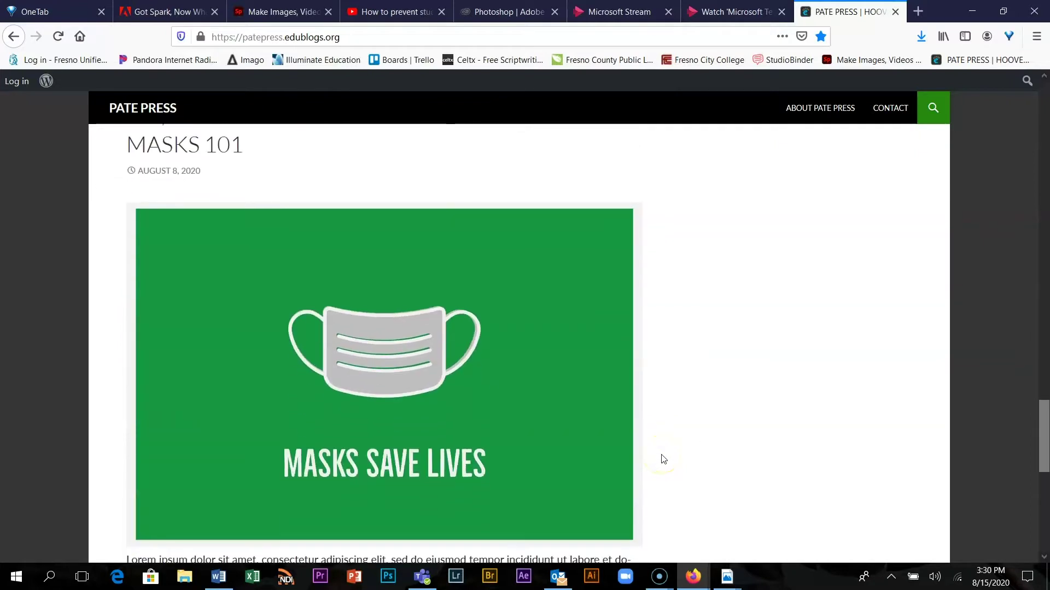
{"action": "scroll", "coordinate": [663, 458], "scroll_direction": "down", "scroll_amount": 1}
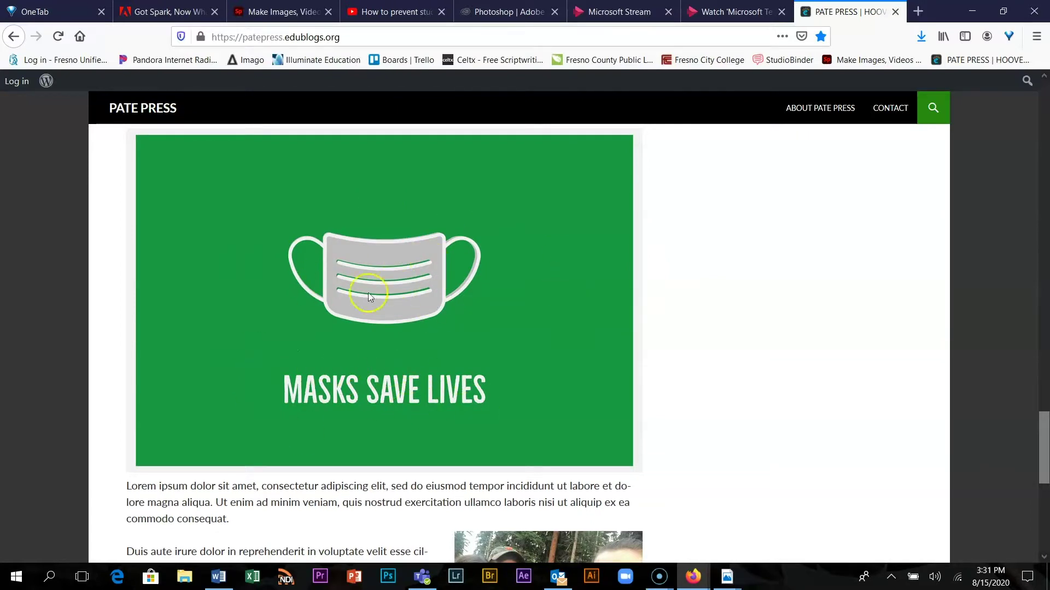
Step: Open the full "Masks 101" article, review its graphic and photo, and return to the Pate Press home page
{"action": "scroll", "coordinate": [392, 341], "scroll_direction": "up", "scroll_amount": 4}
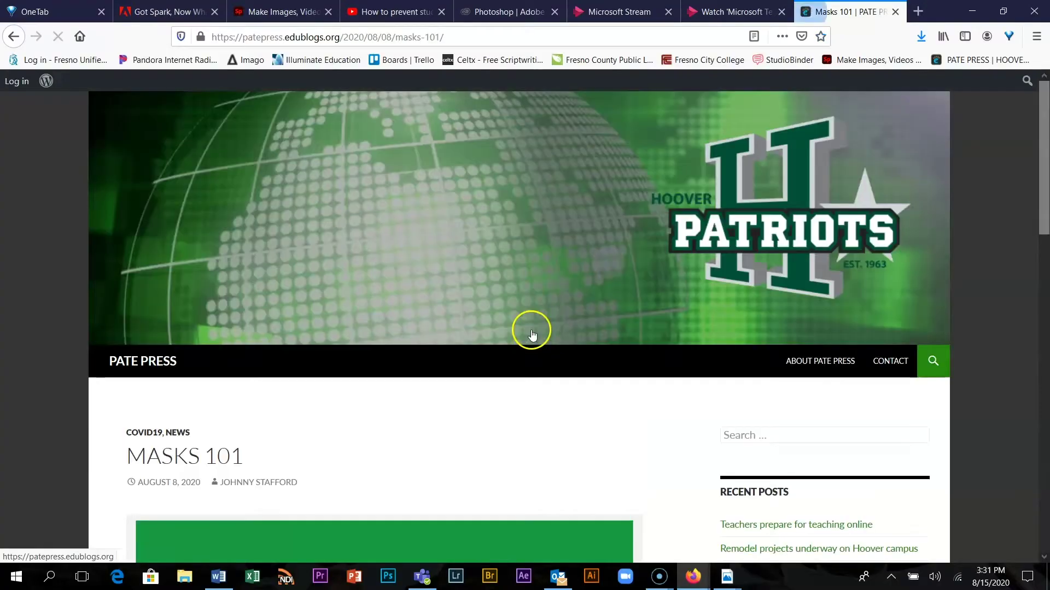
{"action": "scroll", "coordinate": [529, 330], "scroll_direction": "down", "scroll_amount": 10}
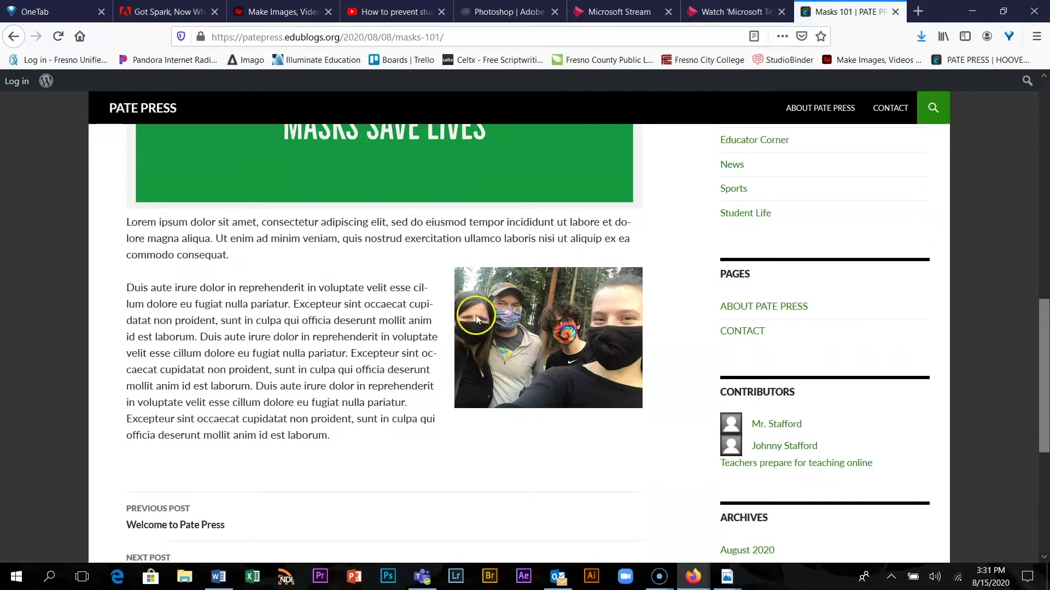
{"action": "scroll", "coordinate": [592, 373], "scroll_direction": "up", "scroll_amount": 6}
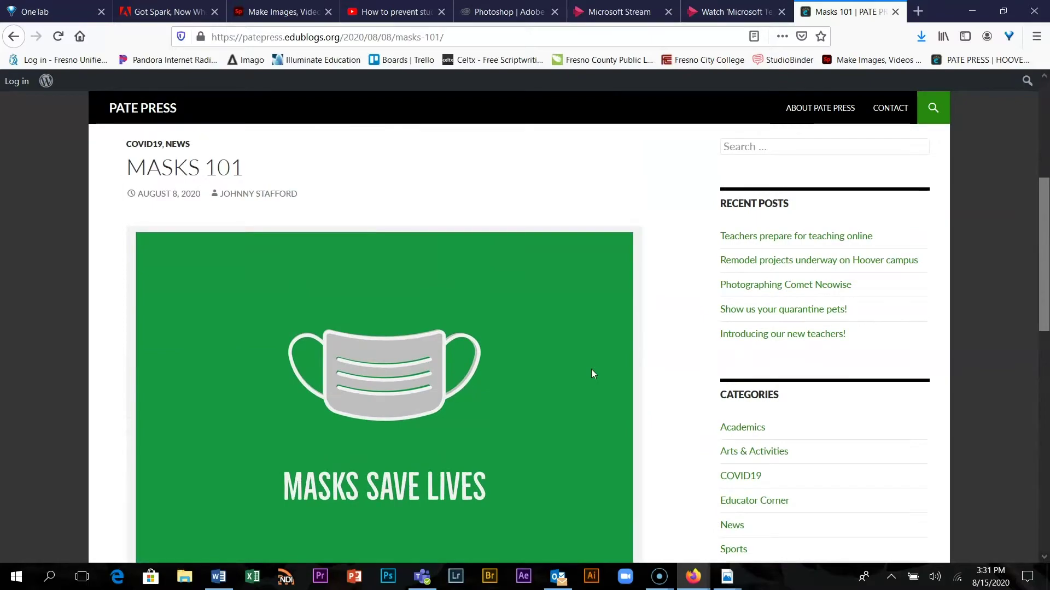
{"action": "scroll", "coordinate": [592, 369], "scroll_direction": "up", "scroll_amount": 5}
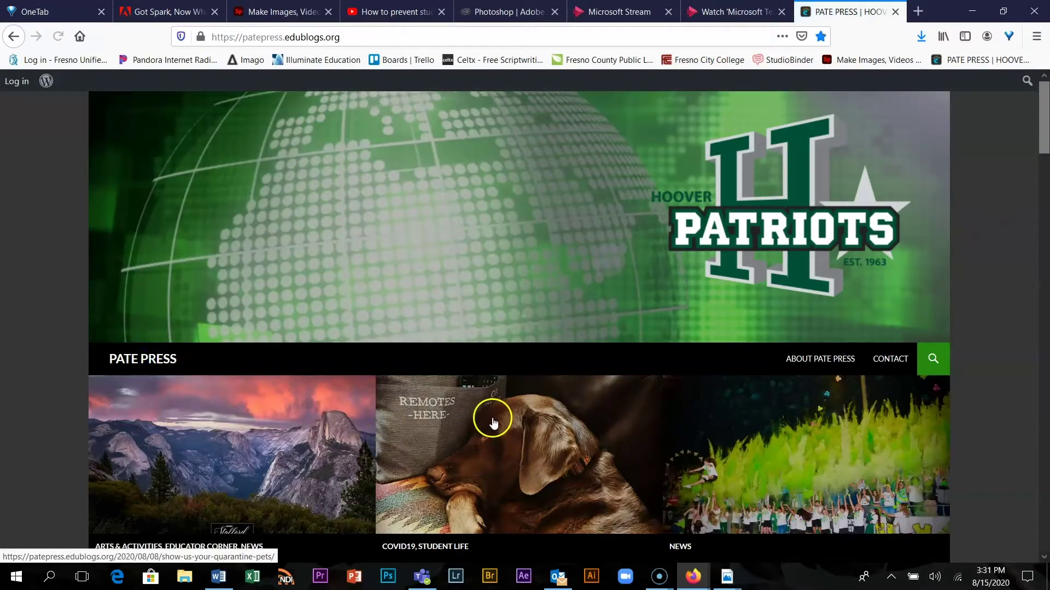
Step: Review the home page posts down to the mask graphic and return to the page header
{"action": "scroll", "coordinate": [489, 418], "scroll_direction": "down", "scroll_amount": 4}
{"action": "scroll", "coordinate": [489, 420], "scroll_direction": "down", "scroll_amount": 15}
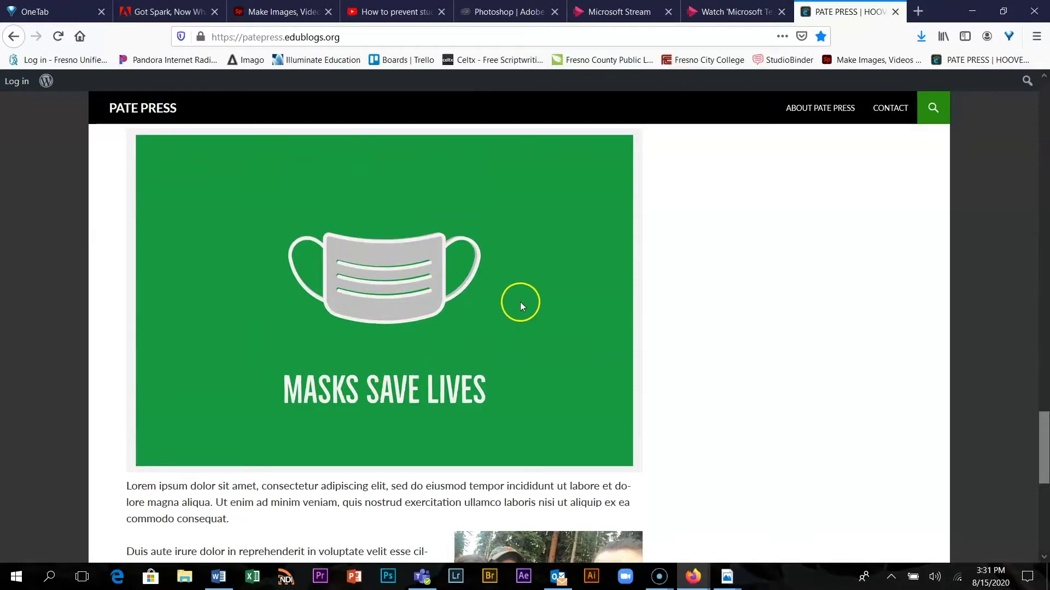
{"action": "scroll", "coordinate": [658, 362], "scroll_direction": "up", "scroll_amount": 2}
{"action": "scroll", "coordinate": [658, 373], "scroll_direction": "up", "scroll_amount": 15}
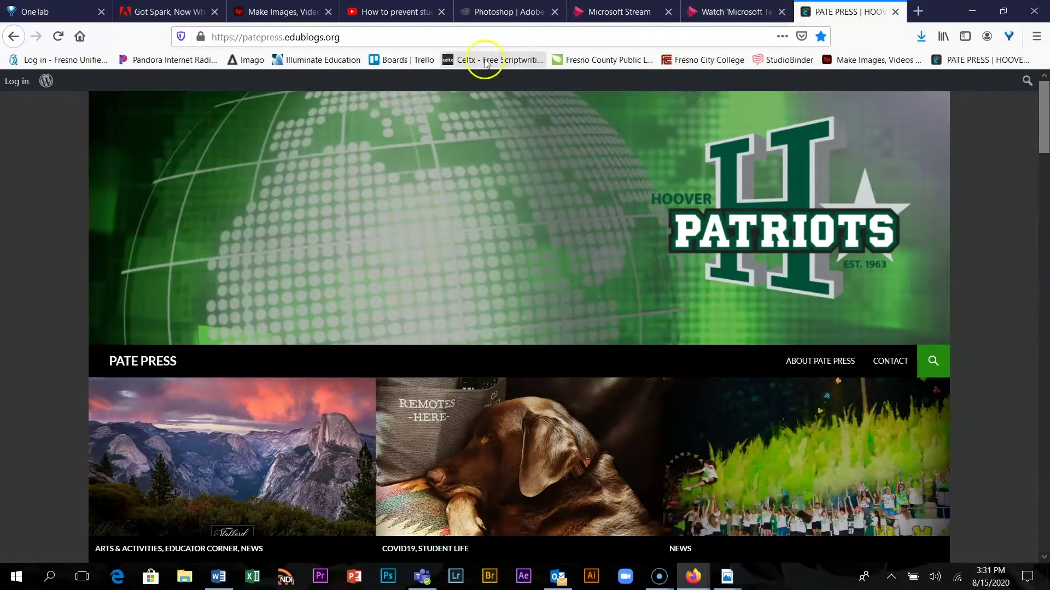
Step: Switch to the open Adobe Spark page and load the Spark home page from its saved bookmark
{"action": "left_click", "coordinate": [280, 13]}
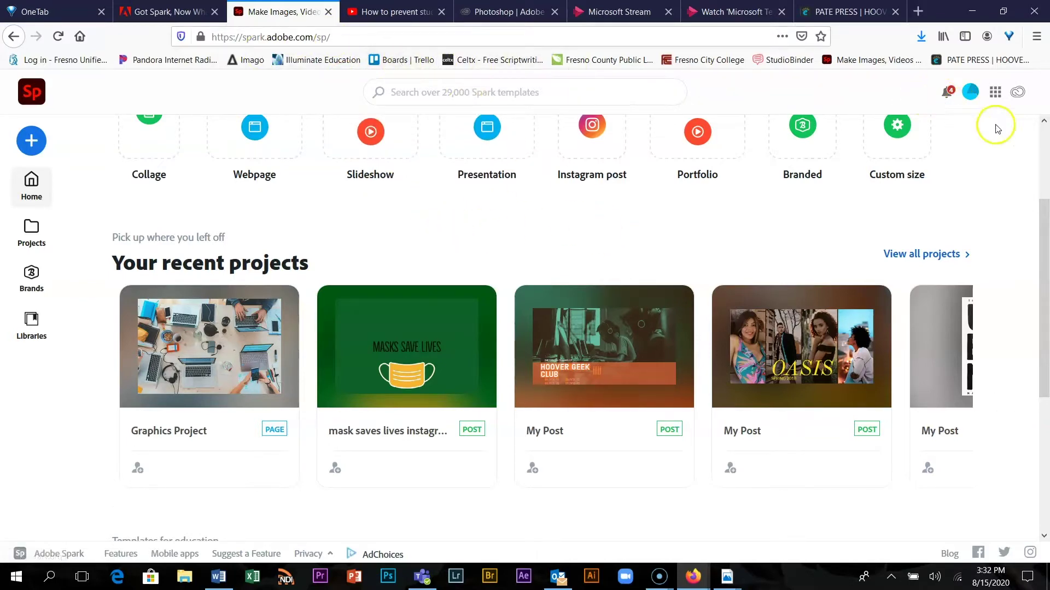
{"action": "scroll", "coordinate": [988, 246], "scroll_direction": "up", "scroll_amount": 3}
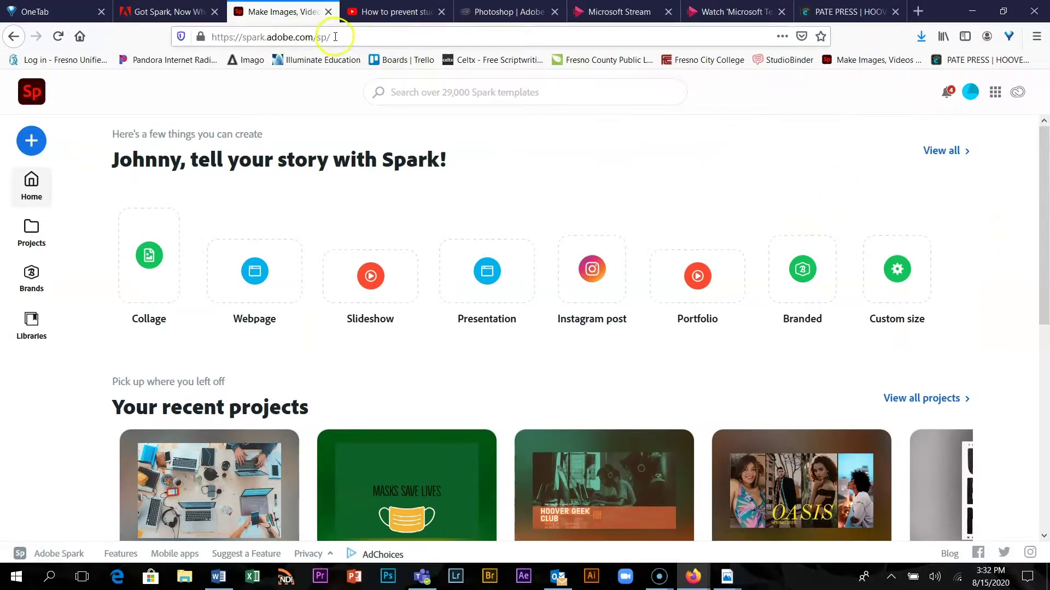
{"action": "left_click", "coordinate": [943, 42]}
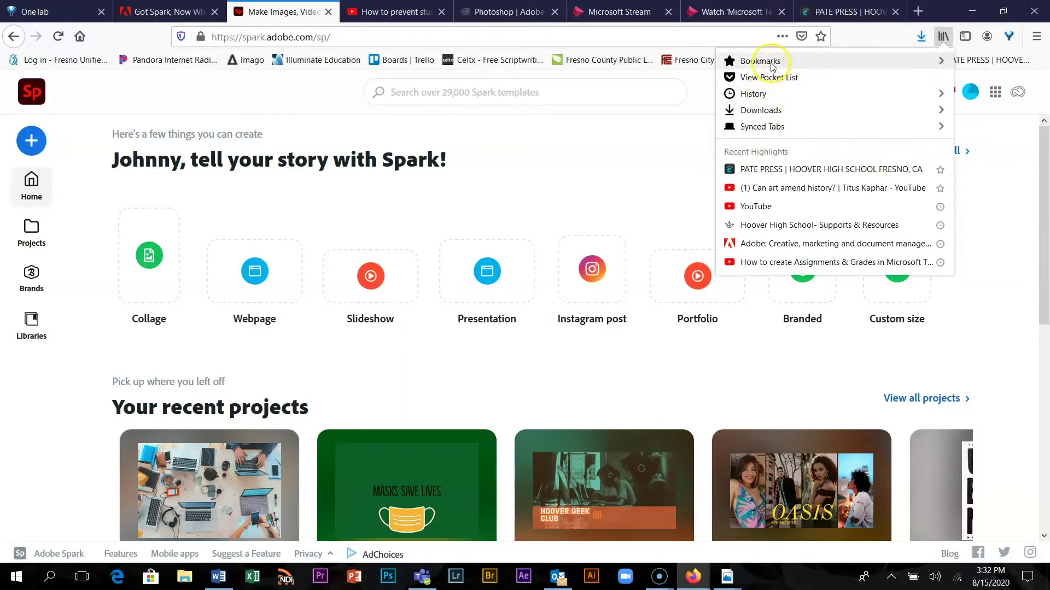
{"action": "left_click", "coordinate": [641, 164]}
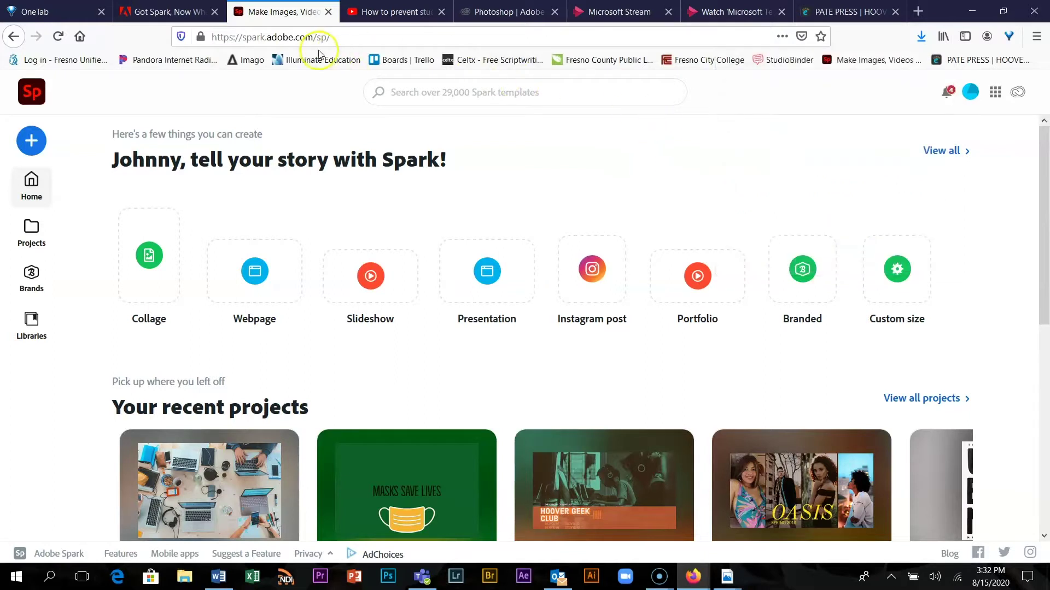
{"action": "left_click", "coordinate": [857, 61]}
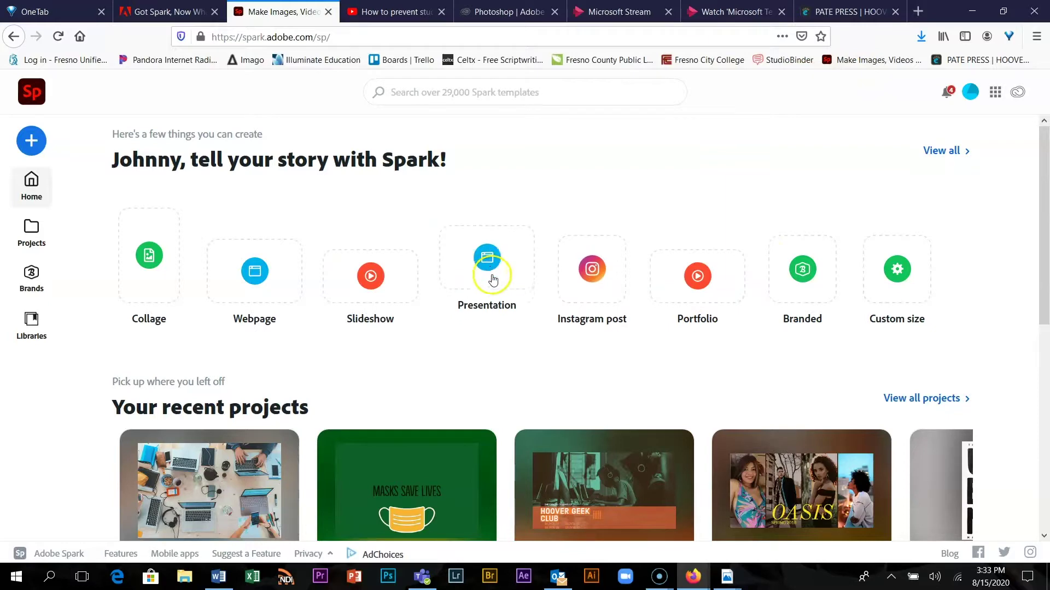
Step: Open the recent "Hoover Geek Club" post for editing and bring its Firefox window back to the front
{"action": "scroll", "coordinate": [842, 300], "scroll_direction": "down", "scroll_amount": 3}
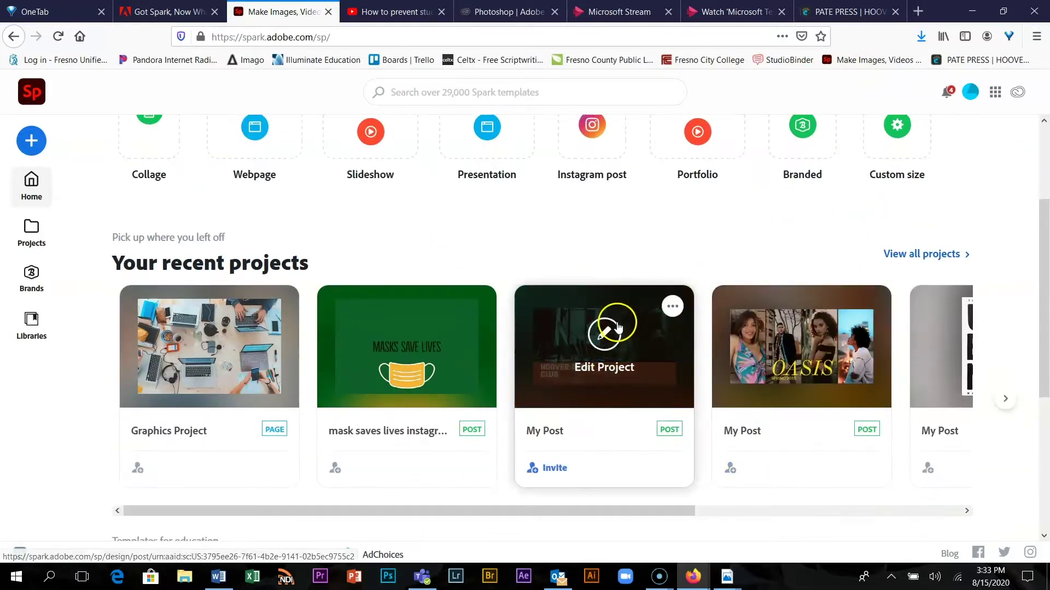
{"action": "left_click", "coordinate": [605, 335]}
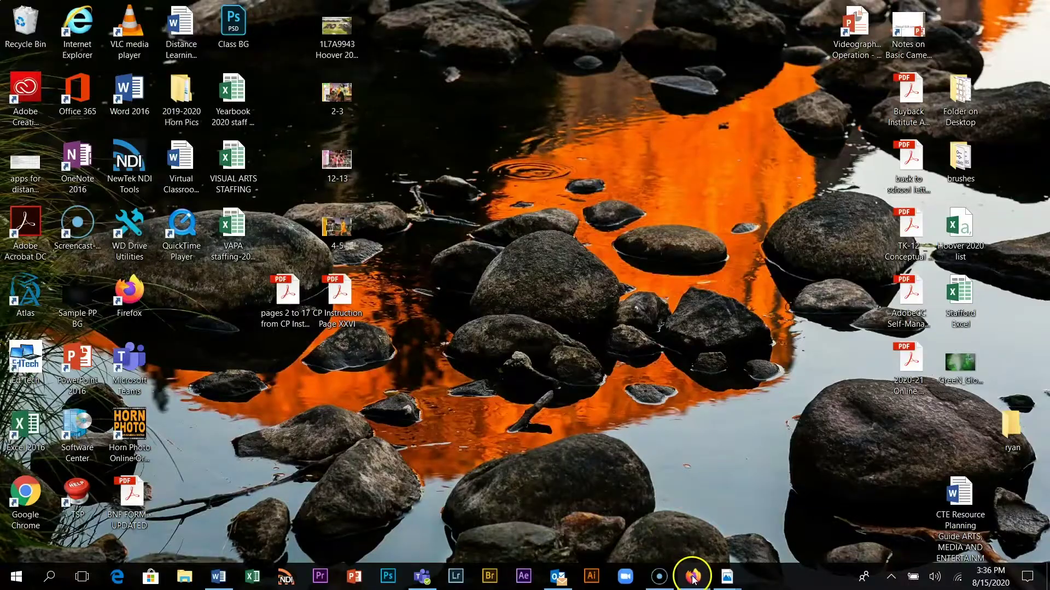
{"action": "mouse_move", "coordinate": [692, 577]}
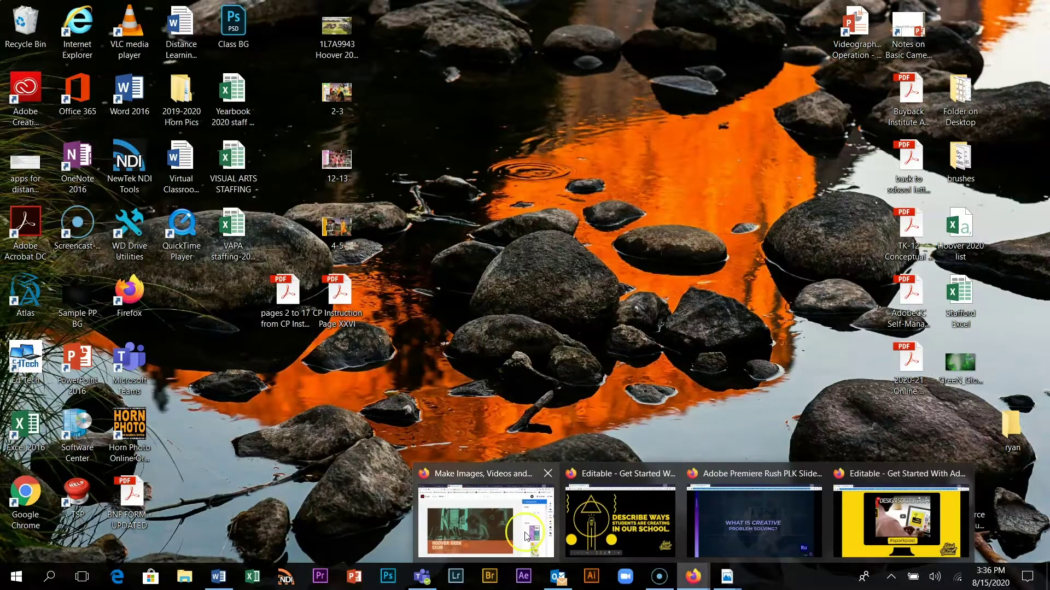
{"action": "left_click", "coordinate": [526, 536]}
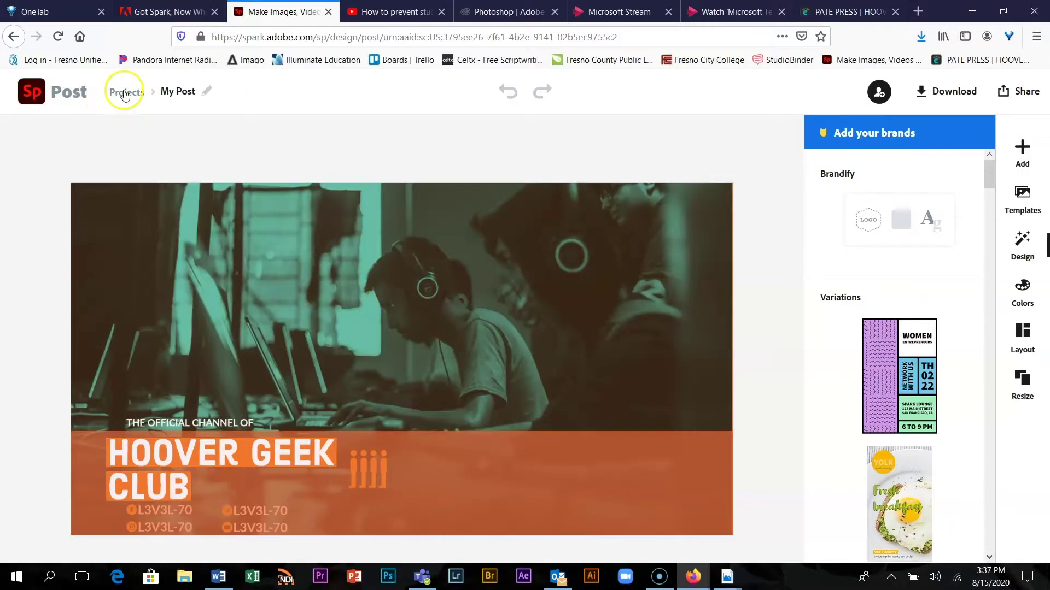
Step: Return to the Spark projects list and look through the saved pages and posts
{"action": "left_click", "coordinate": [124, 93]}
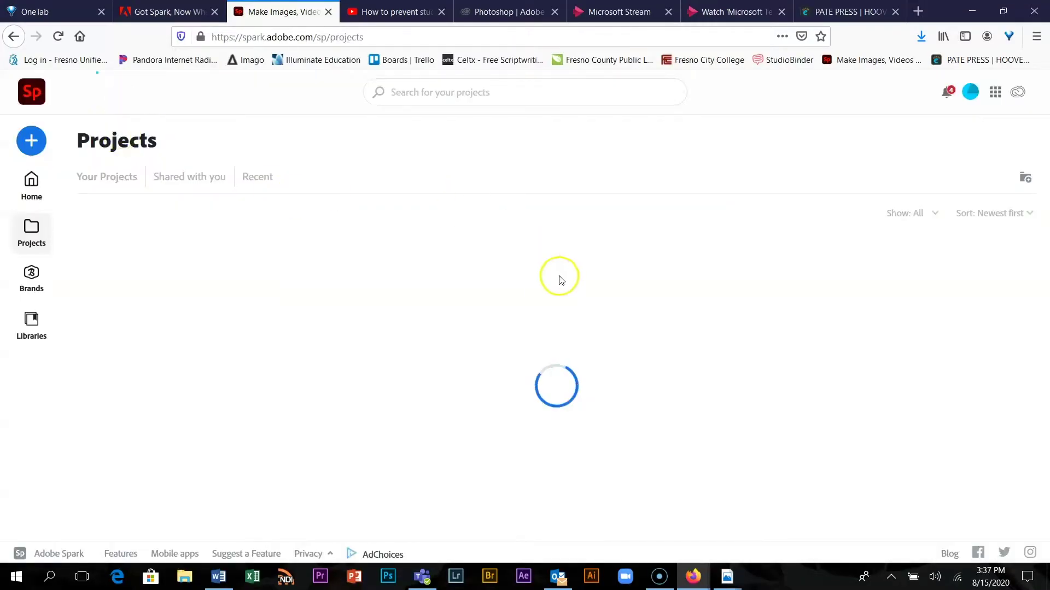
{"action": "scroll", "coordinate": [558, 285], "scroll_direction": "down", "scroll_amount": 1}
{"action": "mouse_move", "coordinate": [383, 284]}
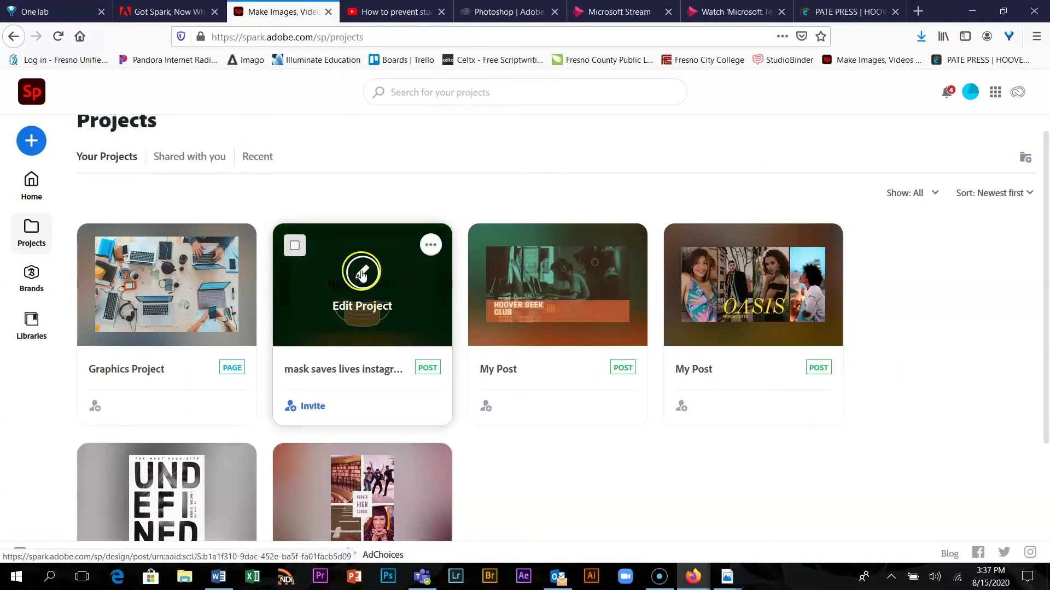
{"action": "mouse_move", "coordinate": [168, 317]}
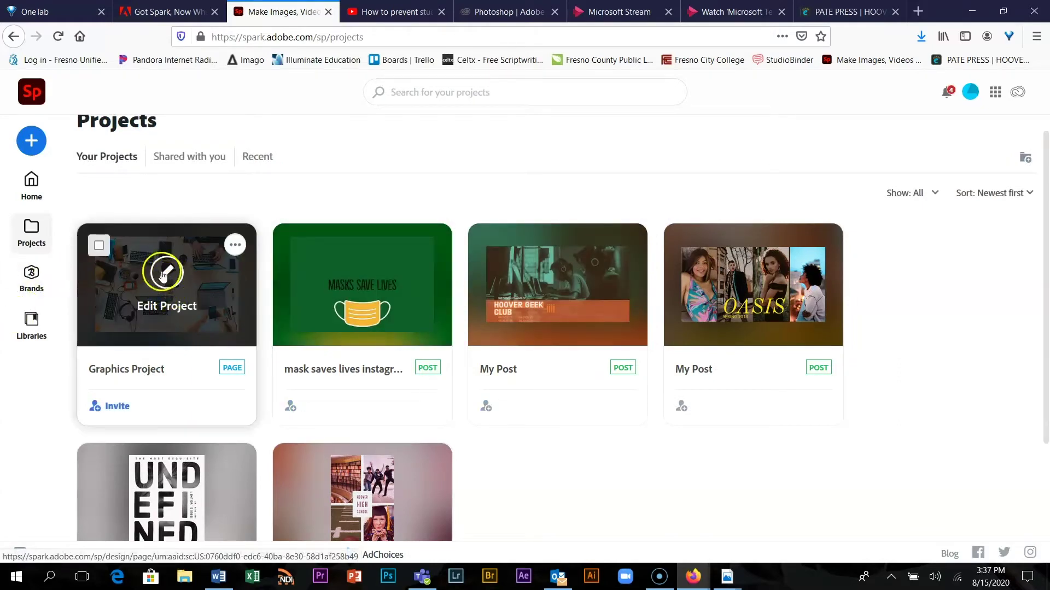
{"action": "scroll", "coordinate": [628, 435], "scroll_direction": "down", "scroll_amount": 2}
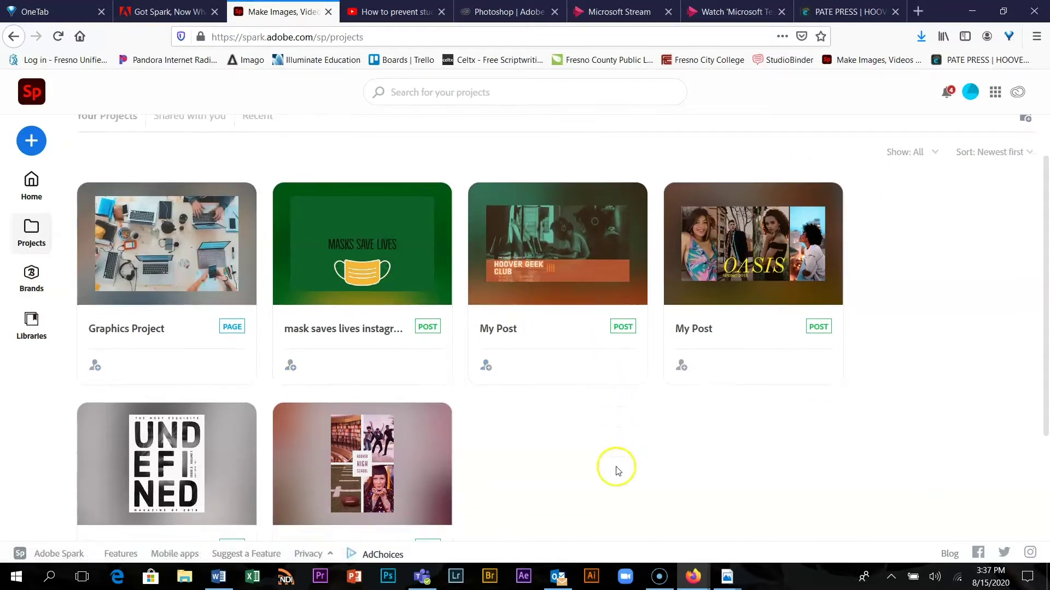
Step: Look over the last saved posts in the projects list and return to the start of the list
{"action": "mouse_move", "coordinate": [171, 464]}
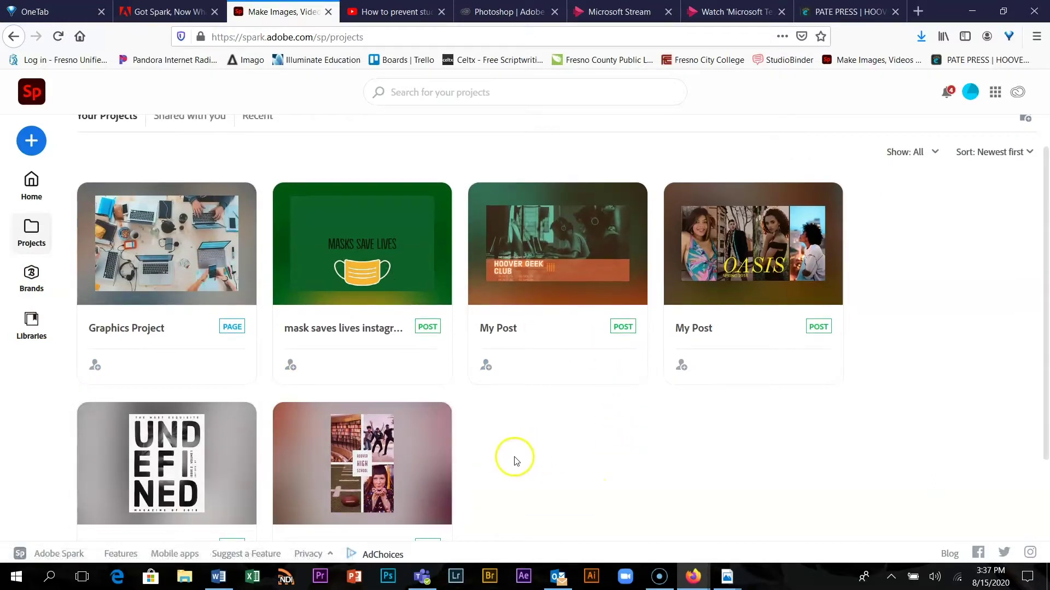
{"action": "mouse_move", "coordinate": [381, 459]}
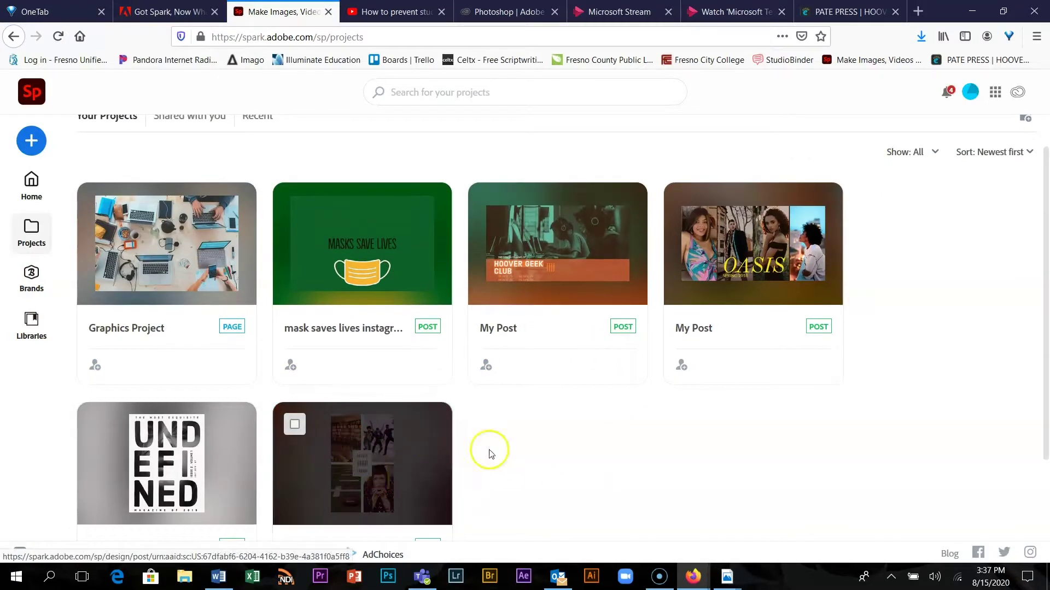
{"action": "scroll", "coordinate": [600, 477], "scroll_direction": "up", "scroll_amount": 2}
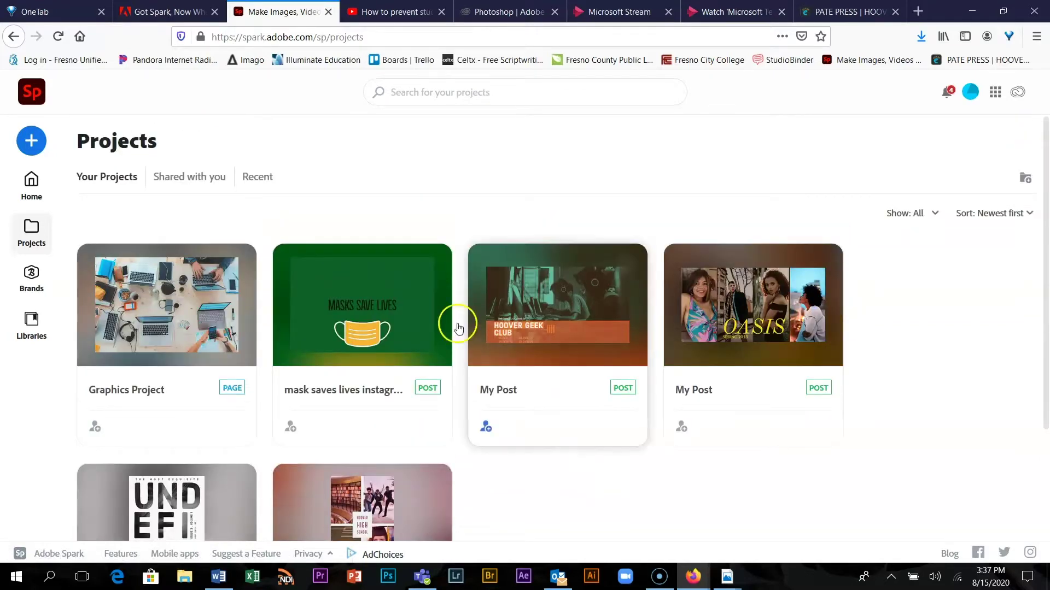
{"action": "left_click", "coordinate": [33, 144]}
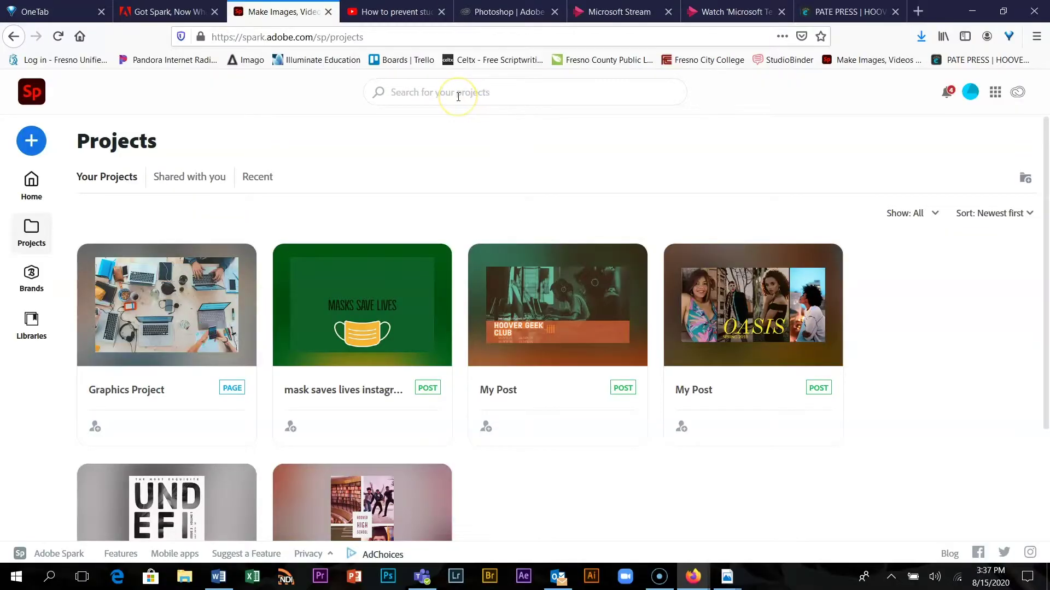
Step: Return to the Spark home page and search its templates for "pets"
{"action": "left_click", "coordinate": [458, 97]}
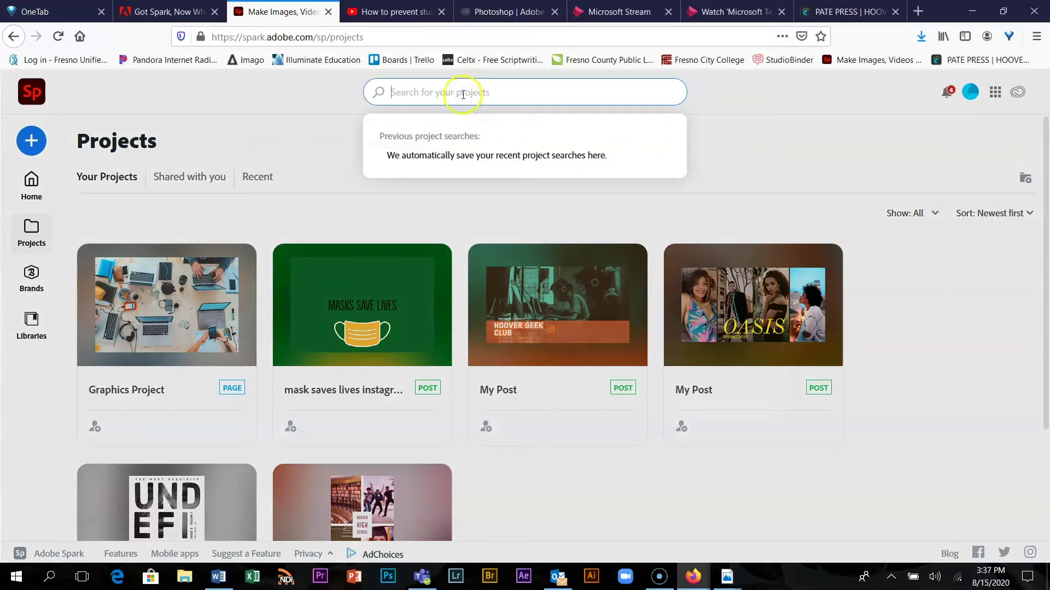
{"action": "left_click", "coordinate": [33, 188]}
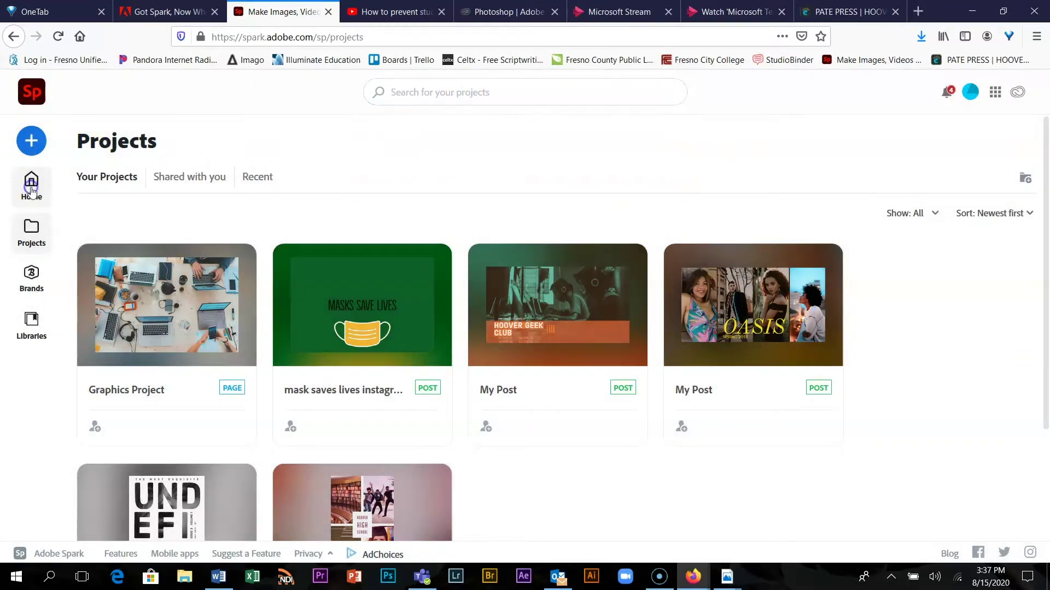
{"action": "left_click", "coordinate": [34, 189]}
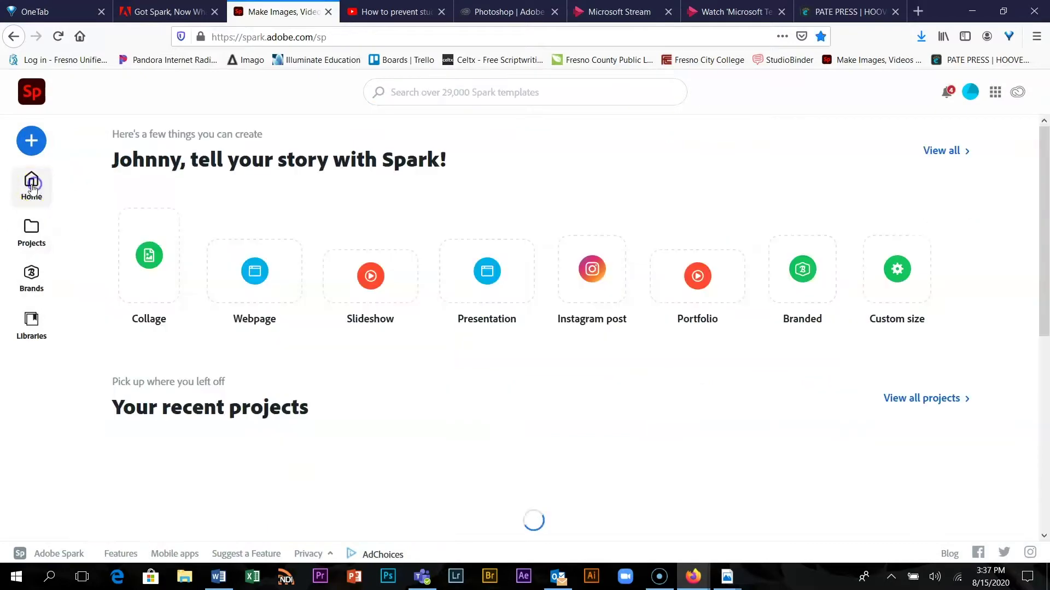
{"action": "left_click", "coordinate": [471, 96]}
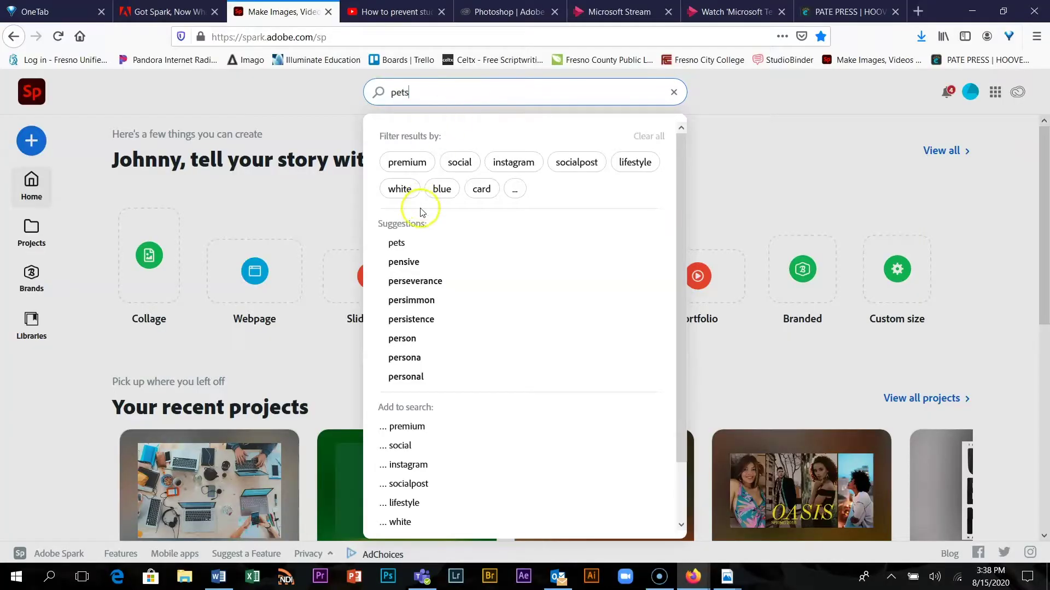
{"action": "left_click", "coordinate": [393, 246]}
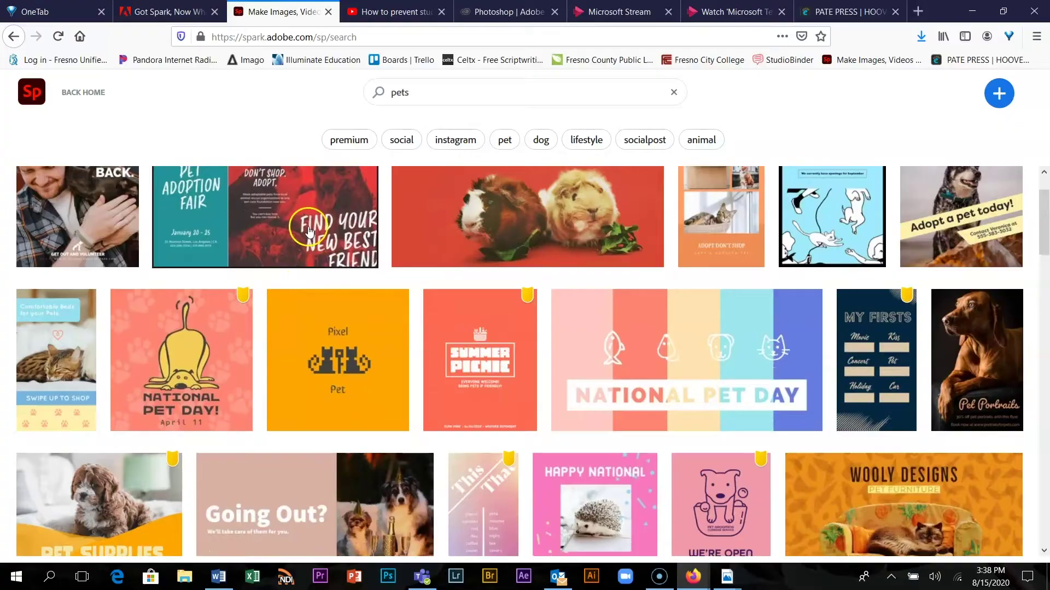
Step: Browse the pets template results to examine the available pet-themed designs
{"action": "scroll", "coordinate": [79, 248], "scroll_direction": "up", "scroll_amount": 2}
{"action": "left_click", "coordinate": [80, 247]}
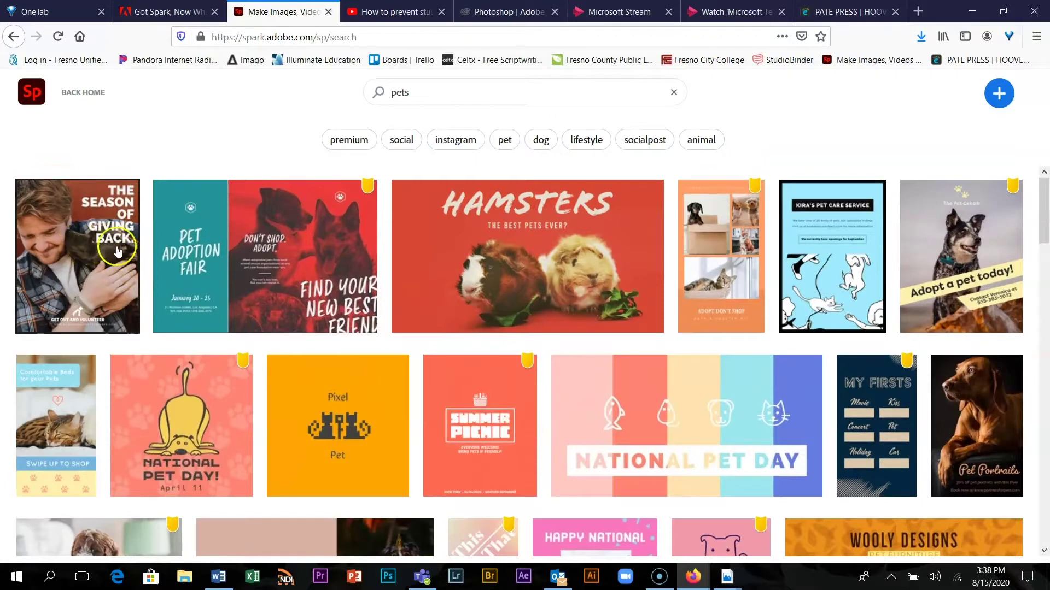
{"action": "scroll", "coordinate": [516, 334], "scroll_direction": "down", "scroll_amount": 1}
{"action": "scroll", "coordinate": [546, 273], "scroll_direction": "up", "scroll_amount": 1}
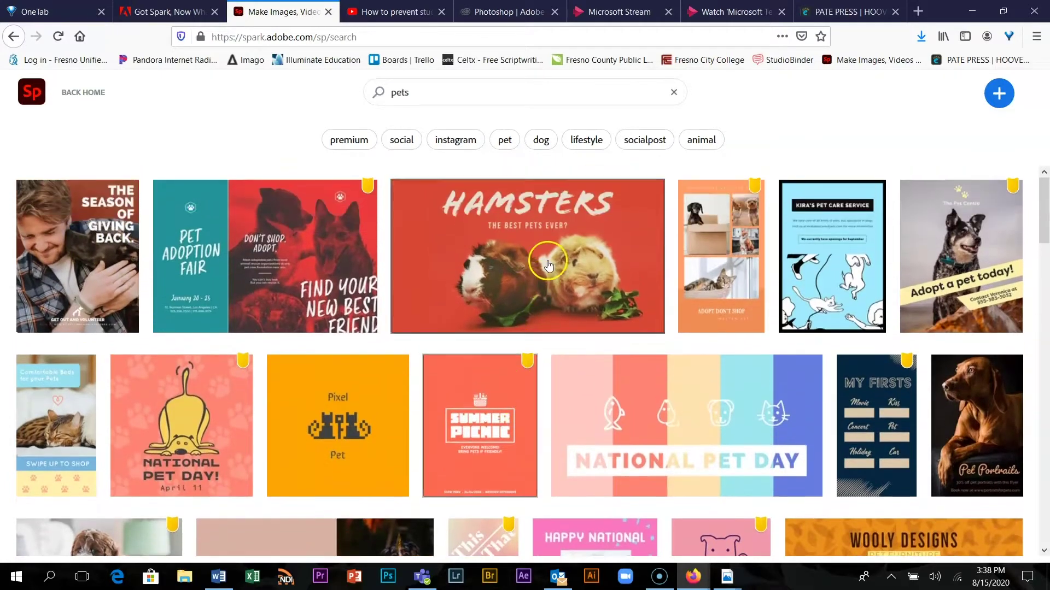
{"action": "scroll", "coordinate": [547, 273], "scroll_direction": "down", "scroll_amount": 3}
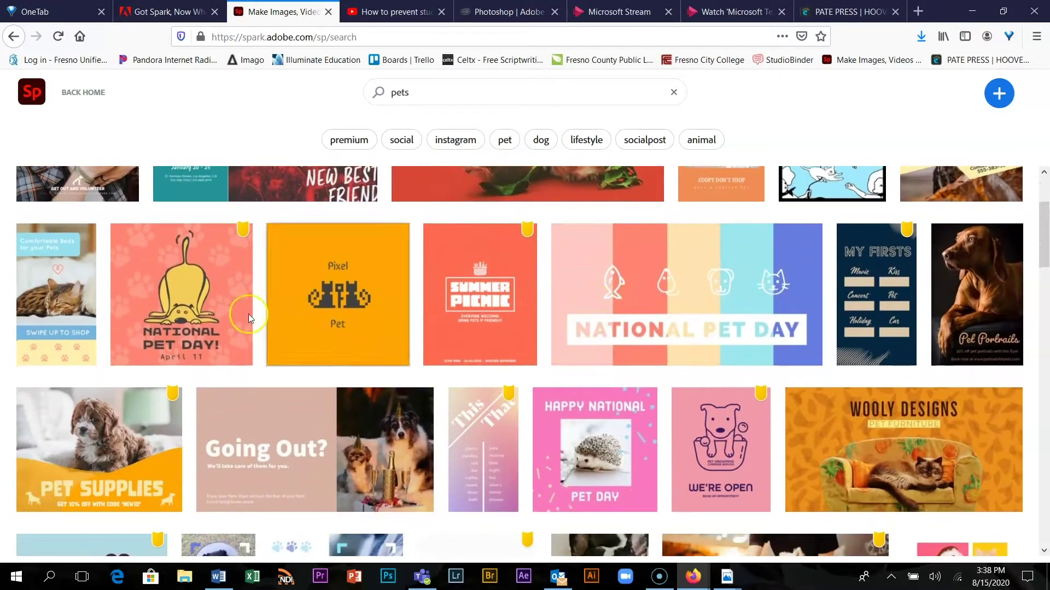
{"action": "scroll", "coordinate": [432, 328], "scroll_direction": "down", "scroll_amount": 3}
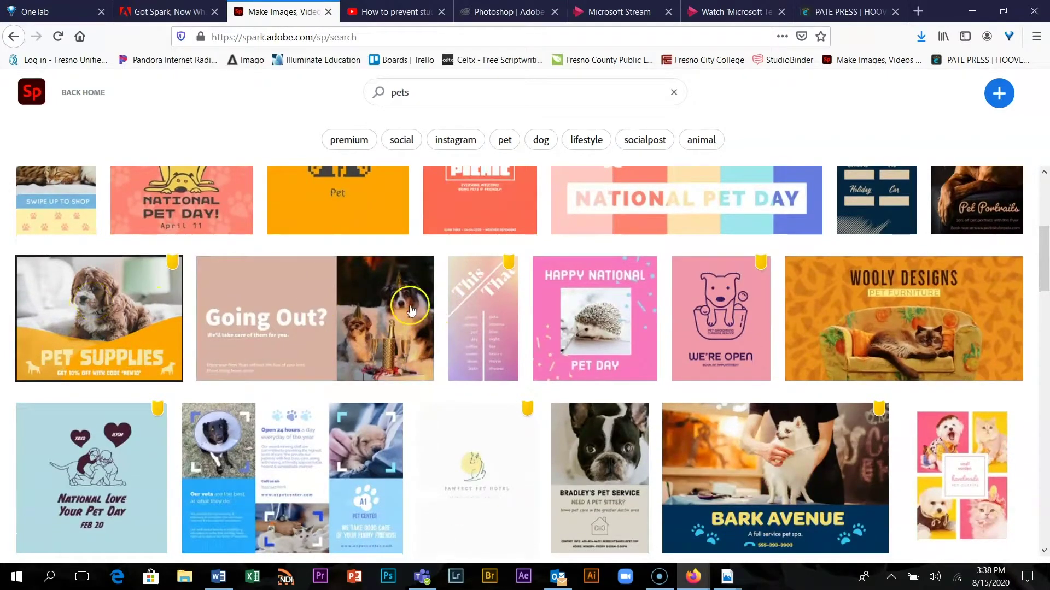
{"action": "scroll", "coordinate": [905, 320], "scroll_direction": "down", "scroll_amount": 1}
{"action": "scroll", "coordinate": [487, 436], "scroll_direction": "down", "scroll_amount": 3}
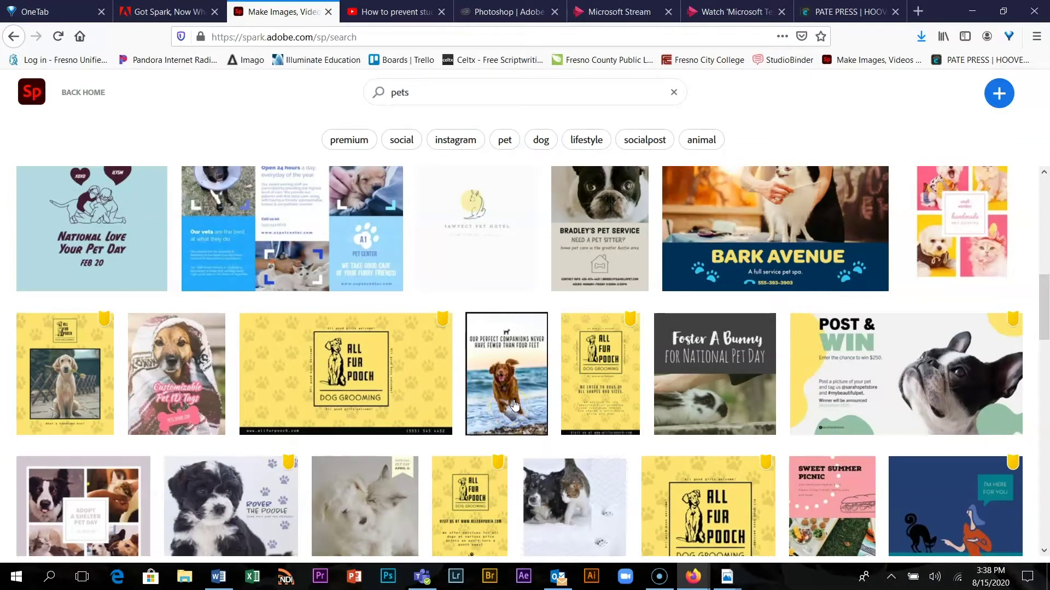
{"action": "scroll", "coordinate": [514, 405], "scroll_direction": "down", "scroll_amount": 3}
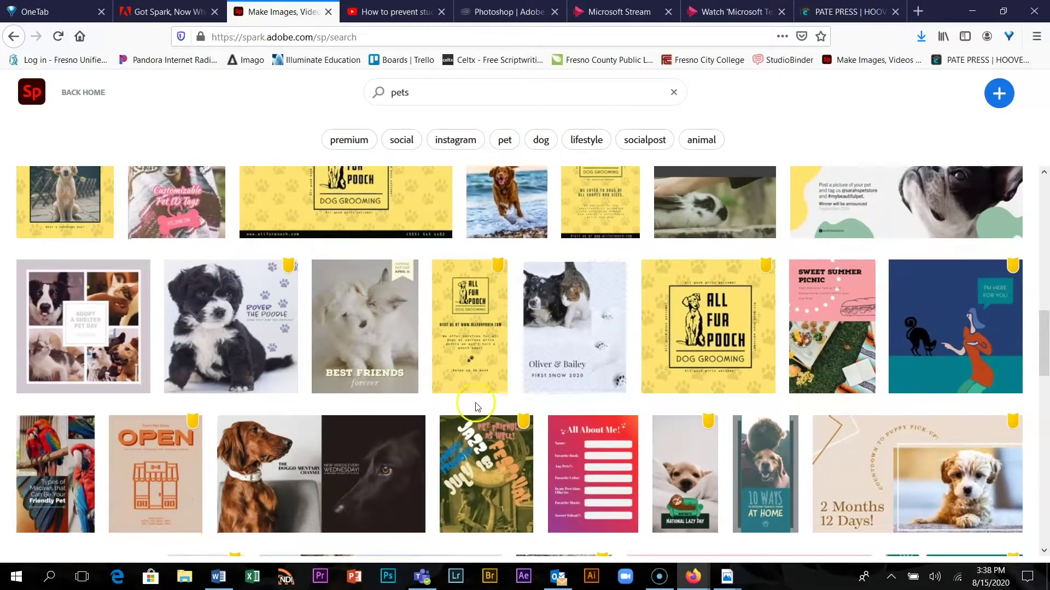
Step: Preview the pet templates from the "Best Friends" design, close them, and open the preview of "The Doggo-mentary Channel" template
{"action": "left_click", "coordinate": [394, 365]}
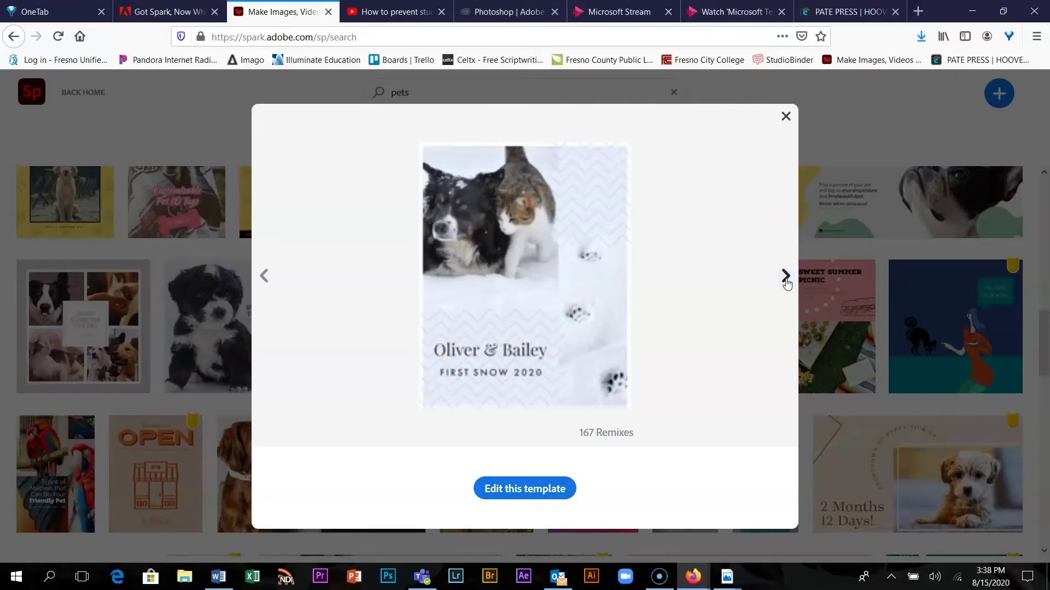
{"action": "left_click", "coordinate": [786, 116]}
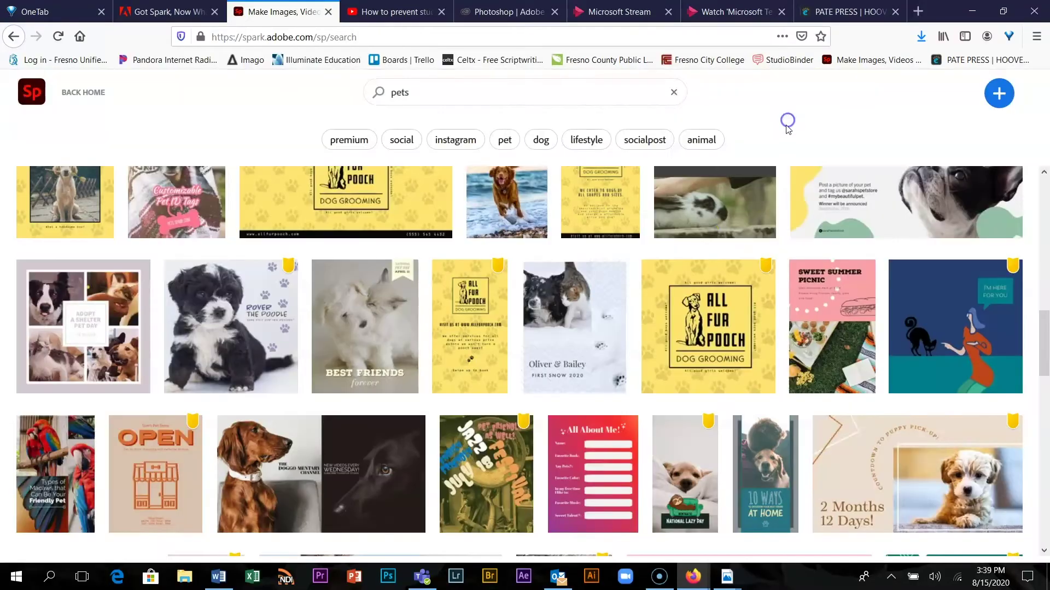
{"action": "scroll", "coordinate": [676, 372], "scroll_direction": "down", "scroll_amount": 1}
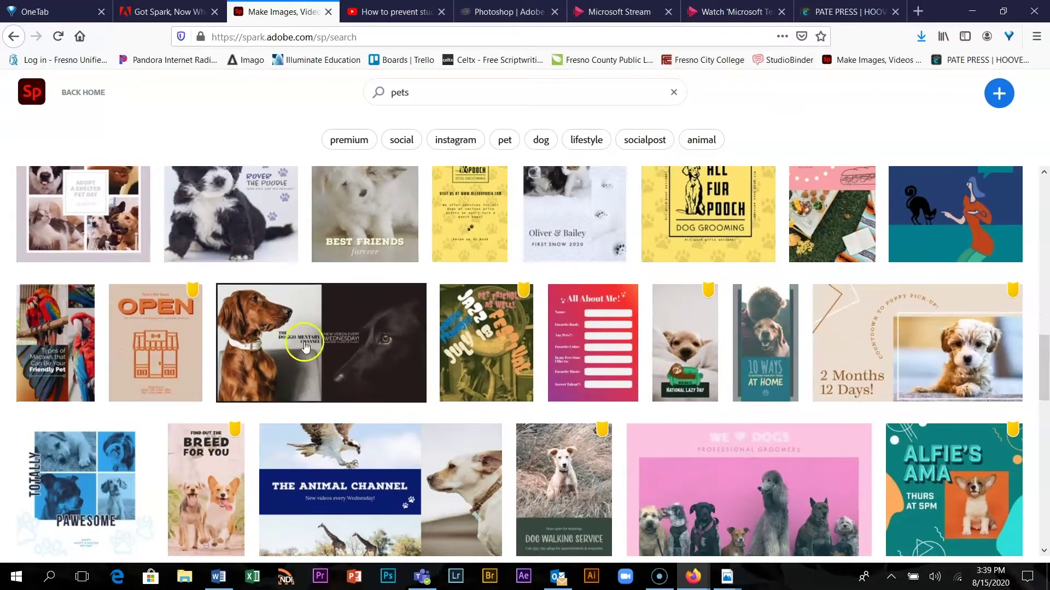
{"action": "left_click", "coordinate": [354, 353]}
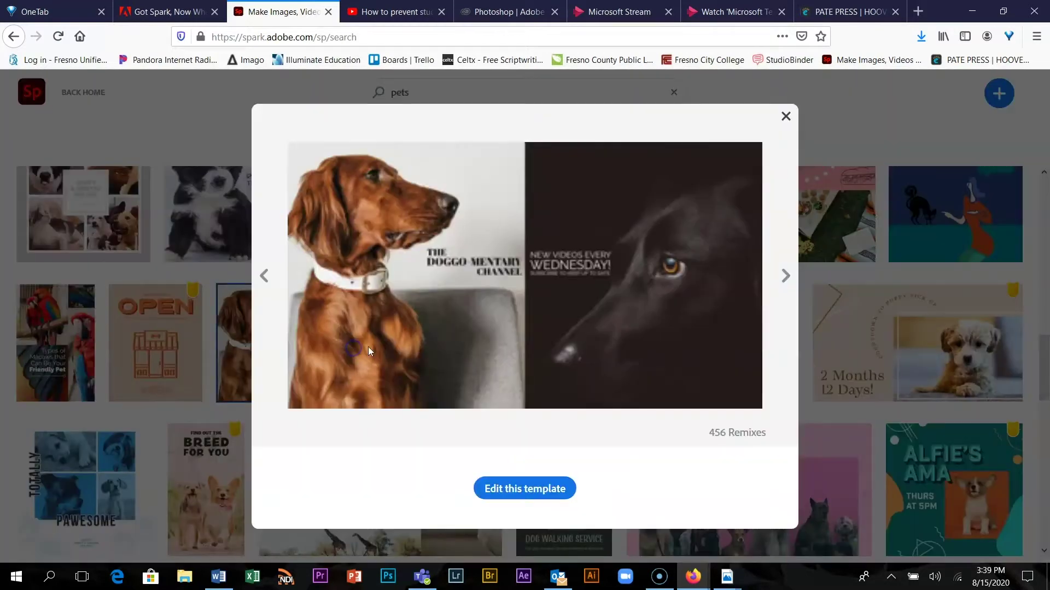
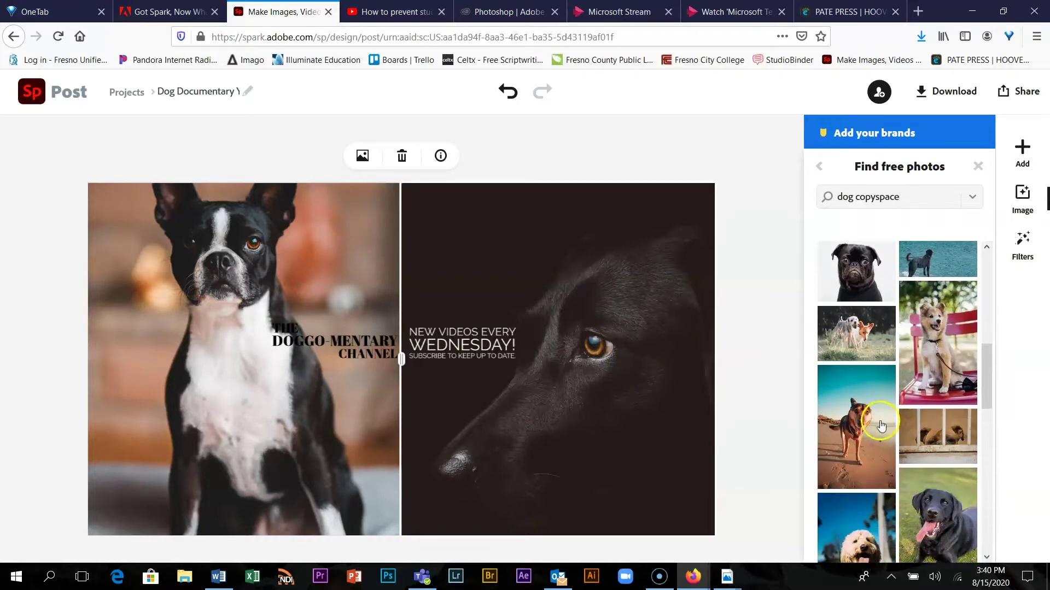
Step: Replace the black dog photo with the dog on a beach and change the "New videos every Wednesday" text to "Quarantine Pets"
{"action": "left_click", "coordinate": [856, 440]}
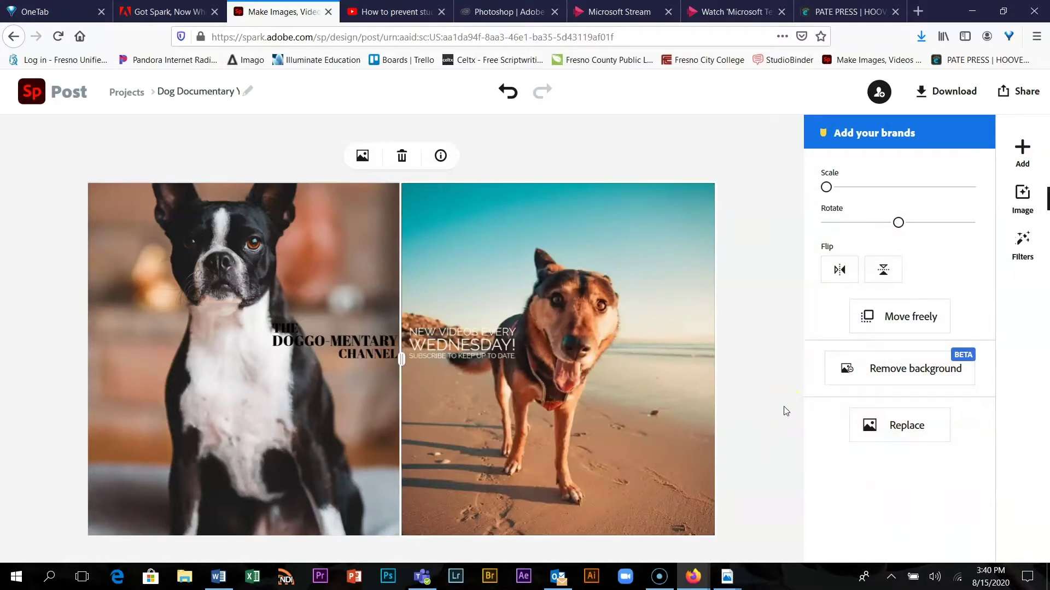
{"action": "double_click", "coordinate": [439, 337]}
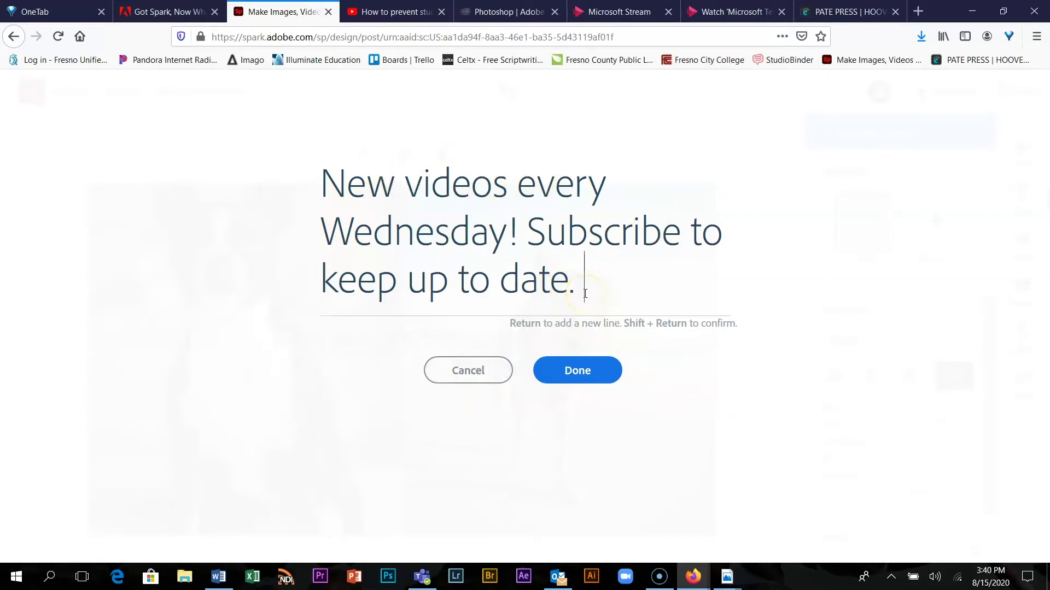
{"action": "left_click_drag", "start_coordinate": [585, 294], "coordinate": [268, 163]}
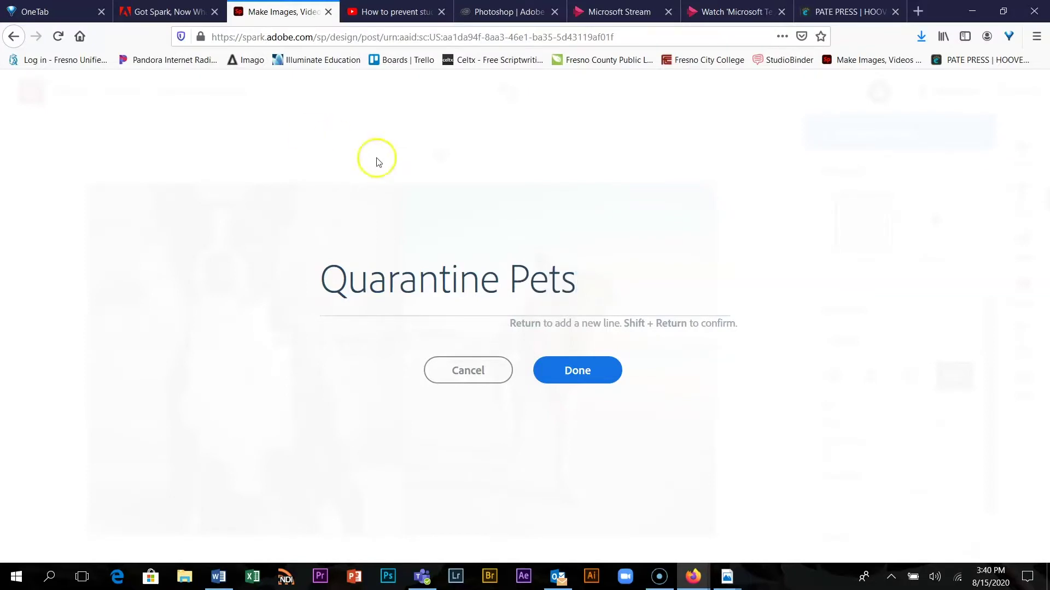
{"action": "left_click", "coordinate": [577, 369]}
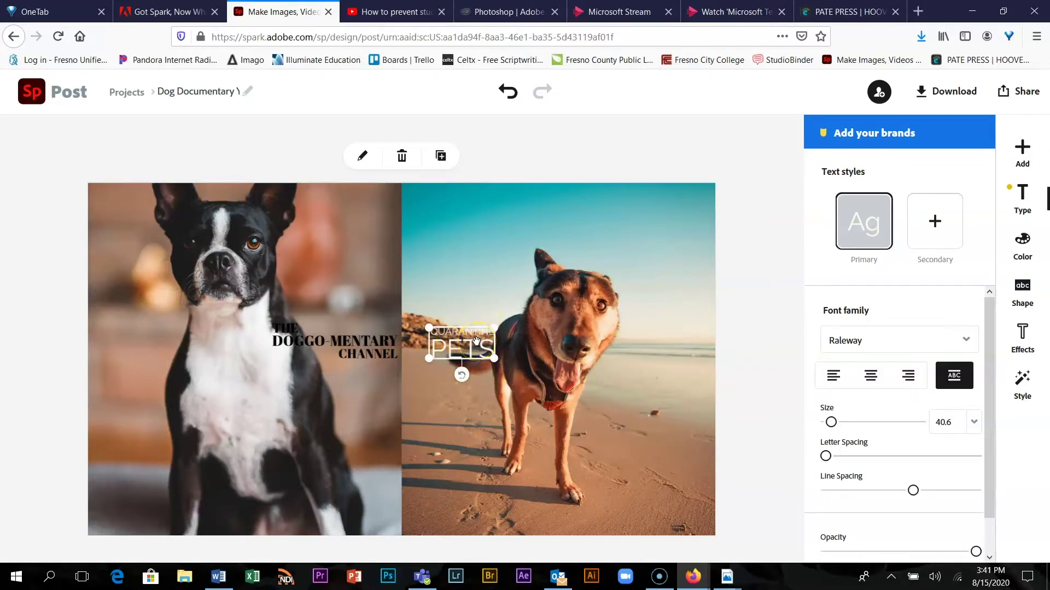
Step: Move the "Quarantine Pets" text to the lower-left area of the beach photo and keep it selected
{"action": "left_click_drag", "start_coordinate": [477, 341], "coordinate": [472, 495]}
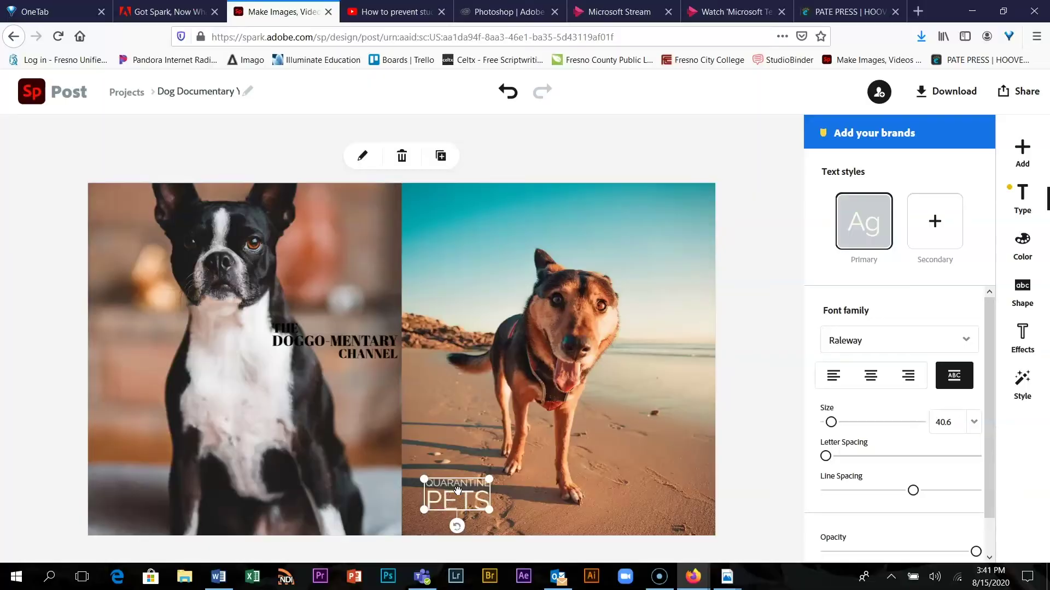
{"action": "left_click", "coordinate": [458, 490], "text": "shift"}
{"action": "left_click", "coordinate": [511, 480]}
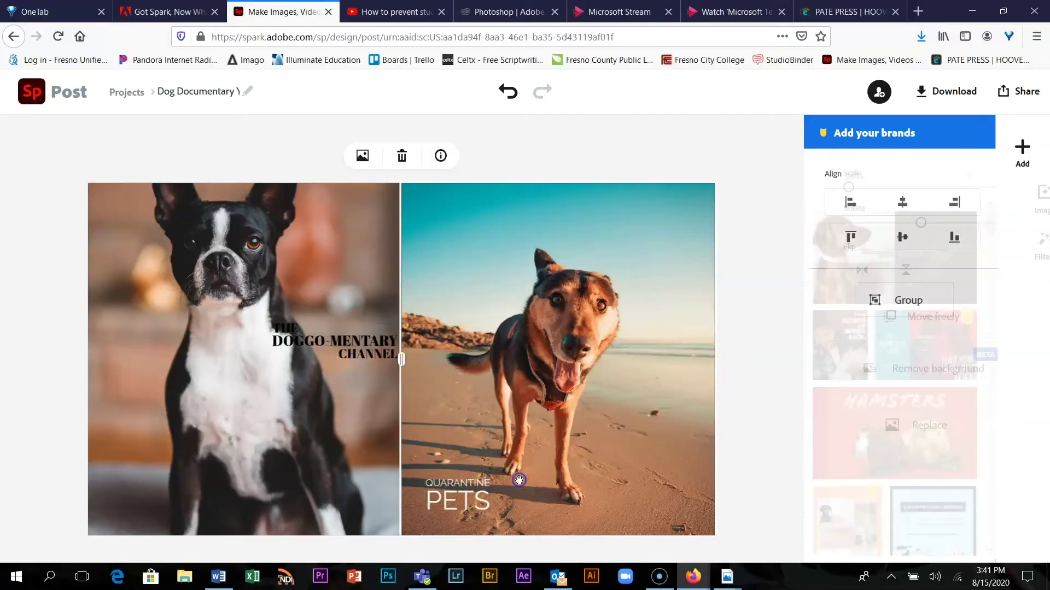
{"action": "left_click", "coordinate": [474, 495]}
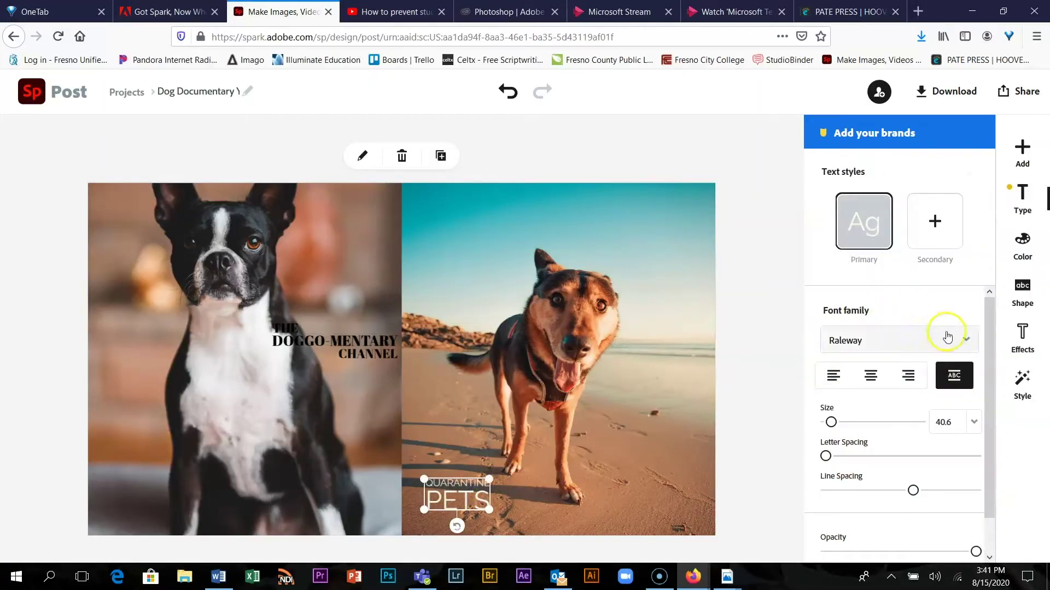
Step: Try the Source Sans Pro Black and Montserrat Regular fonts on the "Quarantine Pets" text
{"action": "left_click", "coordinate": [965, 339]}
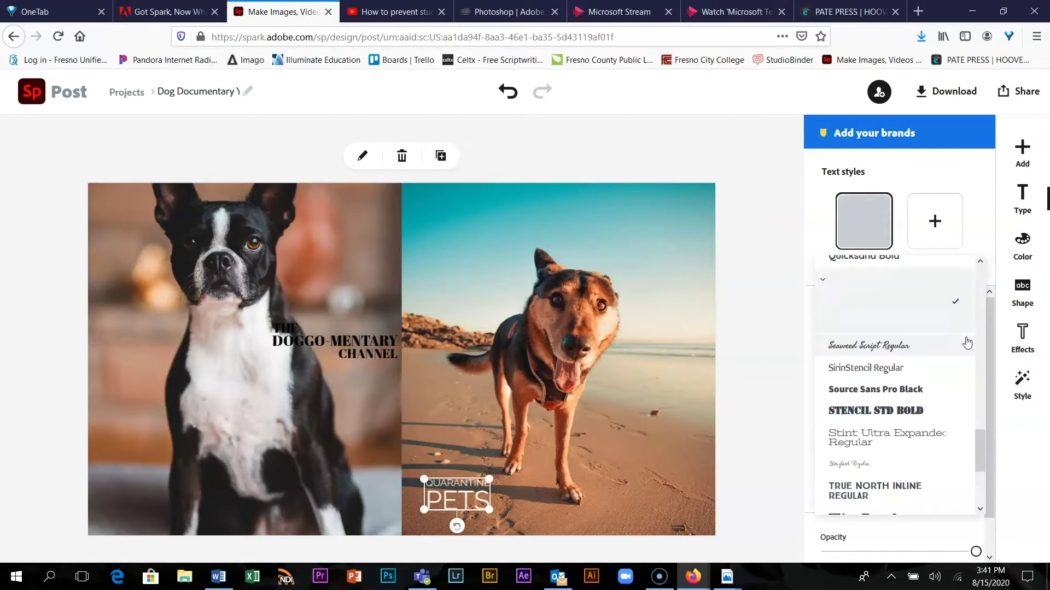
{"action": "left_click", "coordinate": [902, 390]}
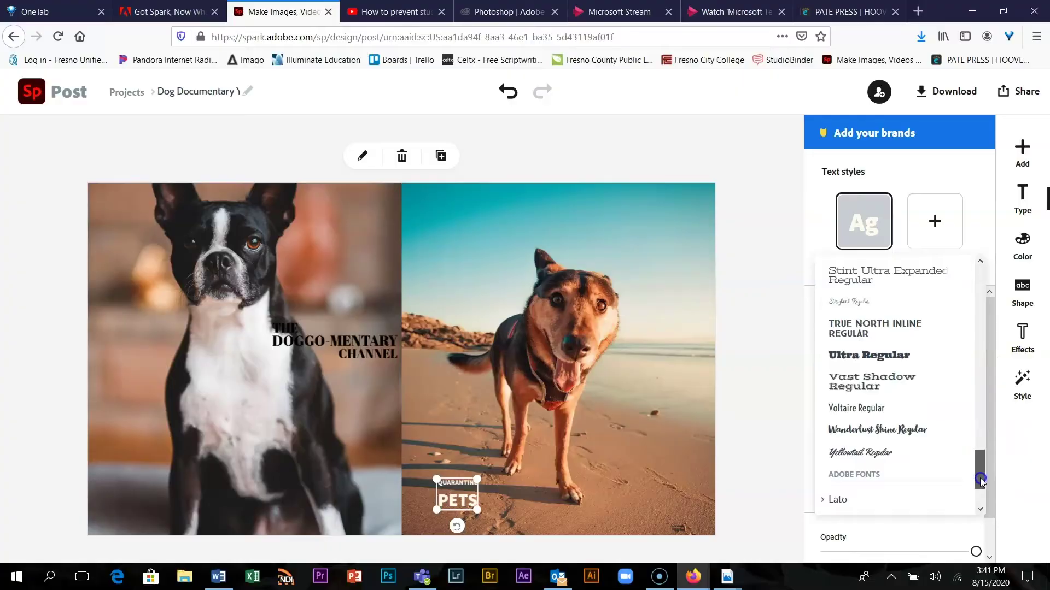
{"action": "left_click_drag", "start_coordinate": [980, 491], "coordinate": [982, 462]}
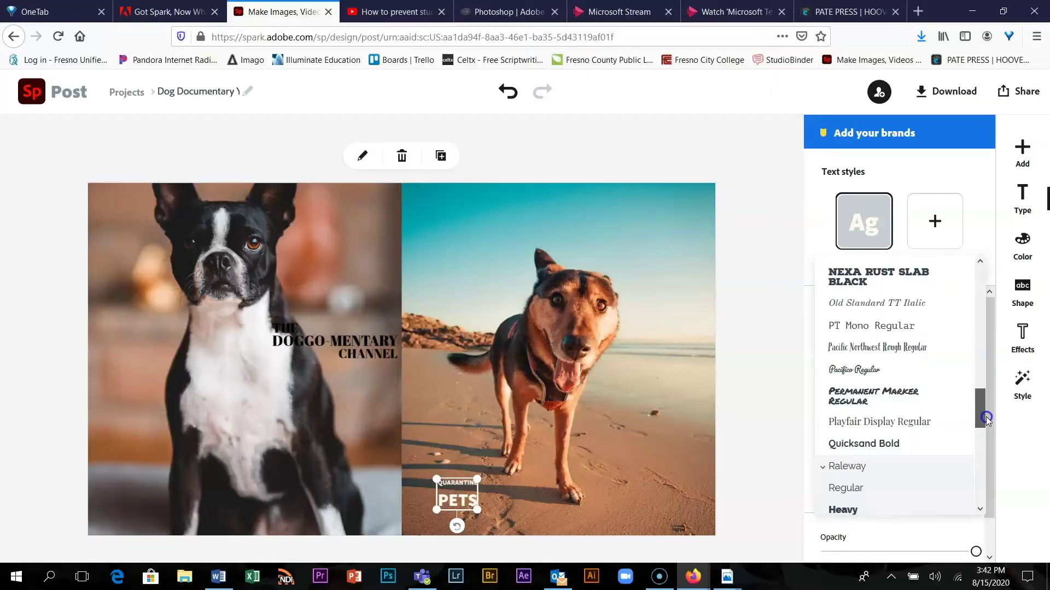
{"action": "left_click_drag", "start_coordinate": [987, 418], "coordinate": [986, 409]}
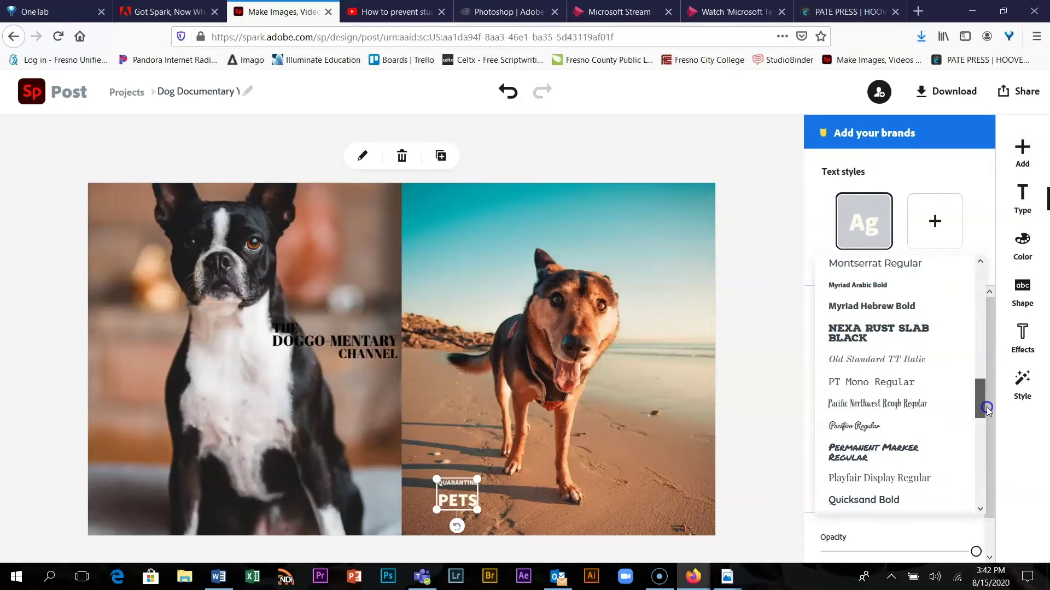
{"action": "left_click_drag", "start_coordinate": [987, 409], "coordinate": [988, 391]}
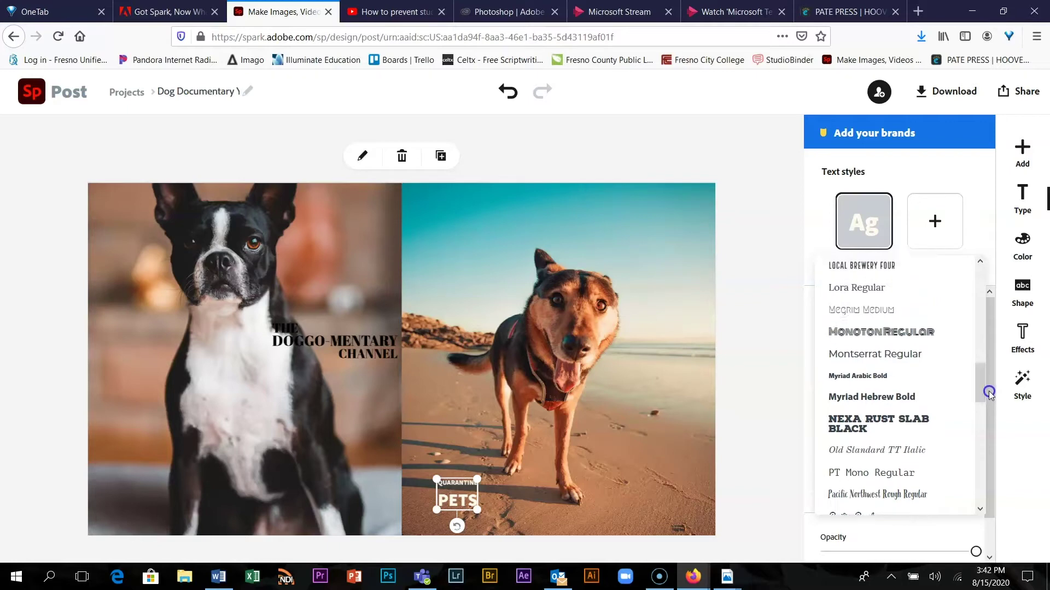
{"action": "left_click", "coordinate": [891, 358]}
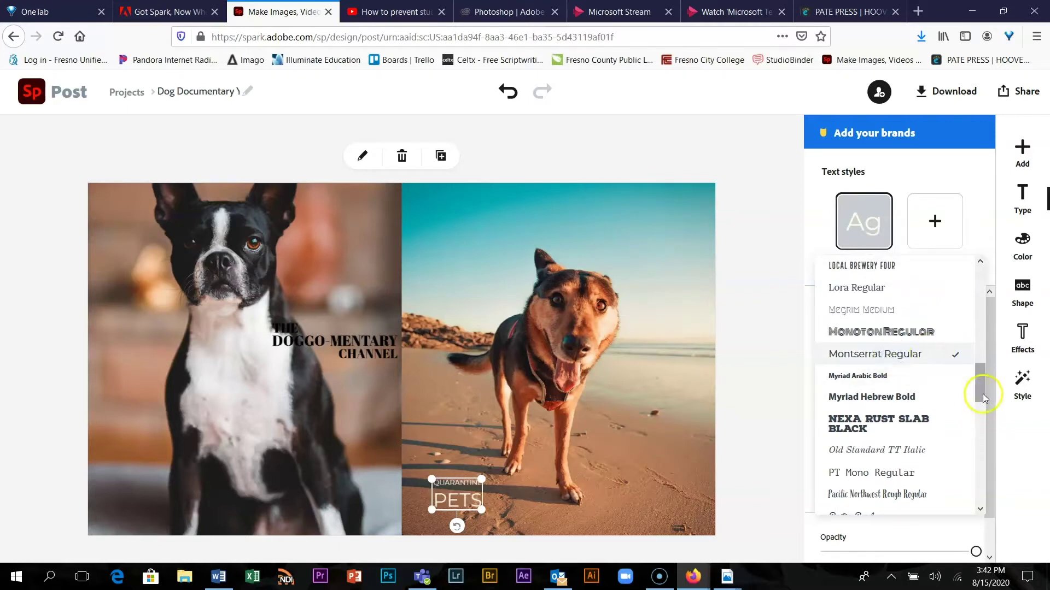
Step: Set the font of the "Quarantine Pets" text to Jolly Lodger Regular
{"action": "left_click_drag", "start_coordinate": [977, 380], "coordinate": [978, 345]}
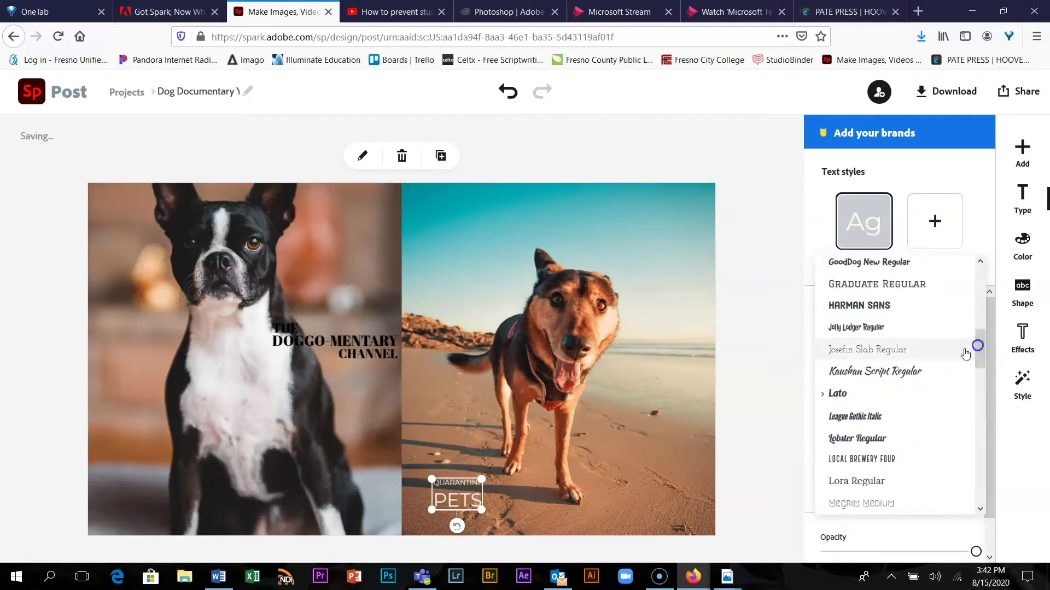
{"action": "left_click", "coordinate": [881, 330]}
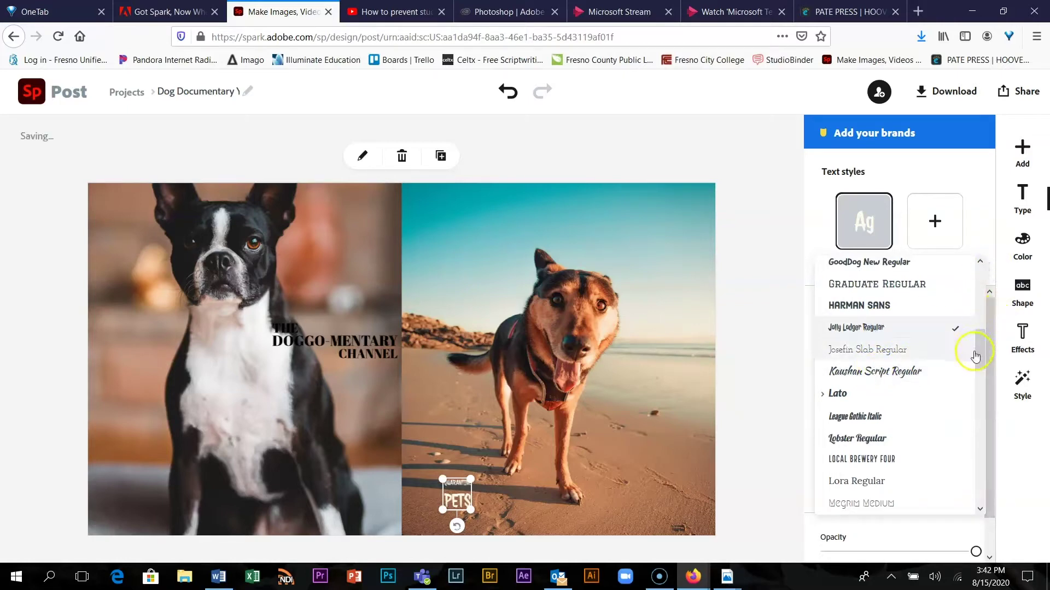
Step: Set the font of the "Quarantine Pets" text to Bebas Neue Regular and deselect it
{"action": "left_click_drag", "start_coordinate": [986, 352], "coordinate": [995, 306]}
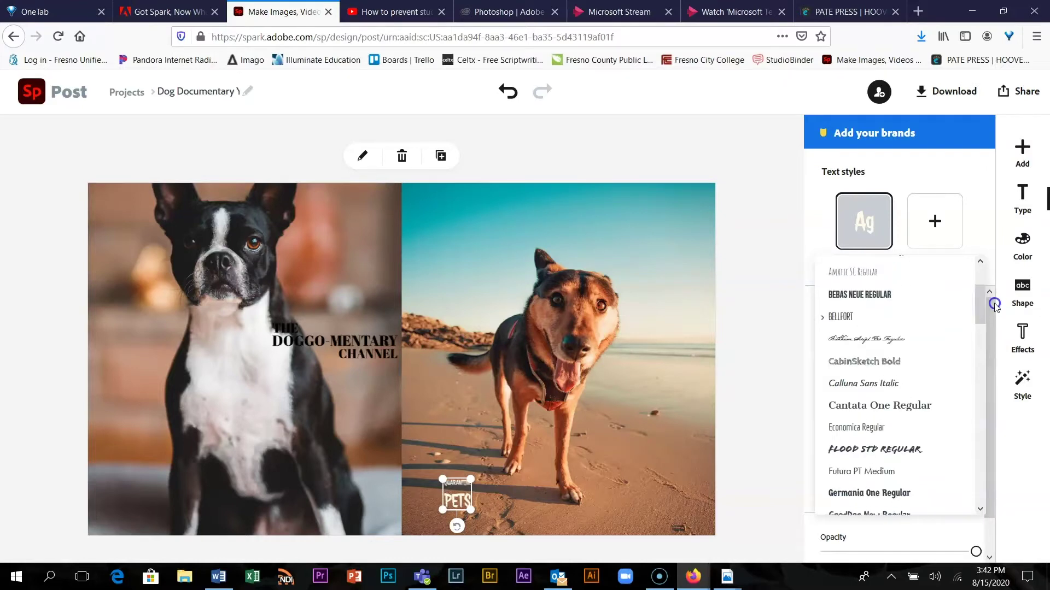
{"action": "left_click", "coordinate": [860, 304]}
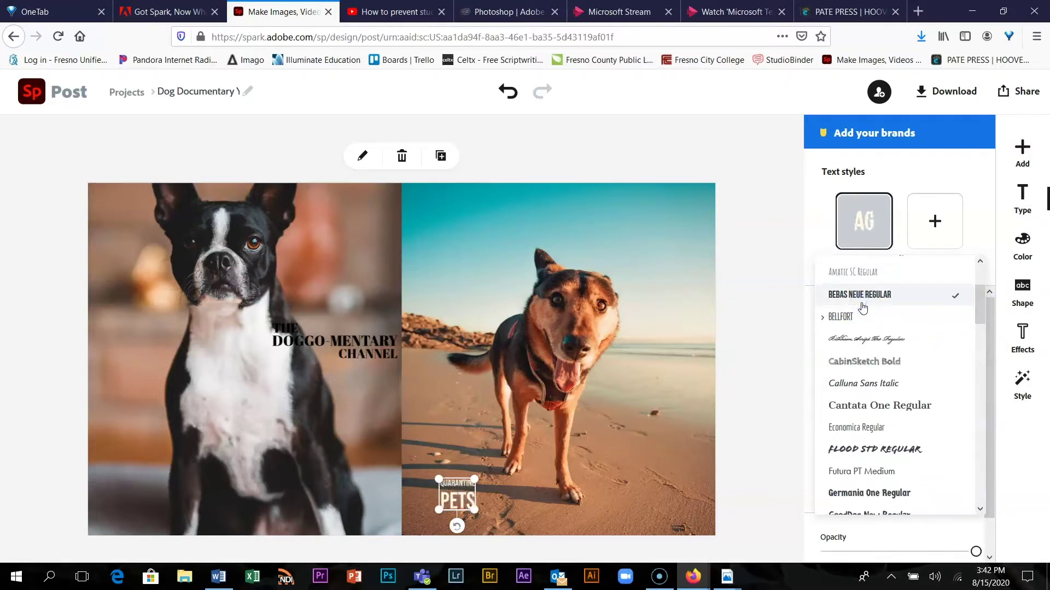
{"action": "left_click", "coordinate": [781, 387]}
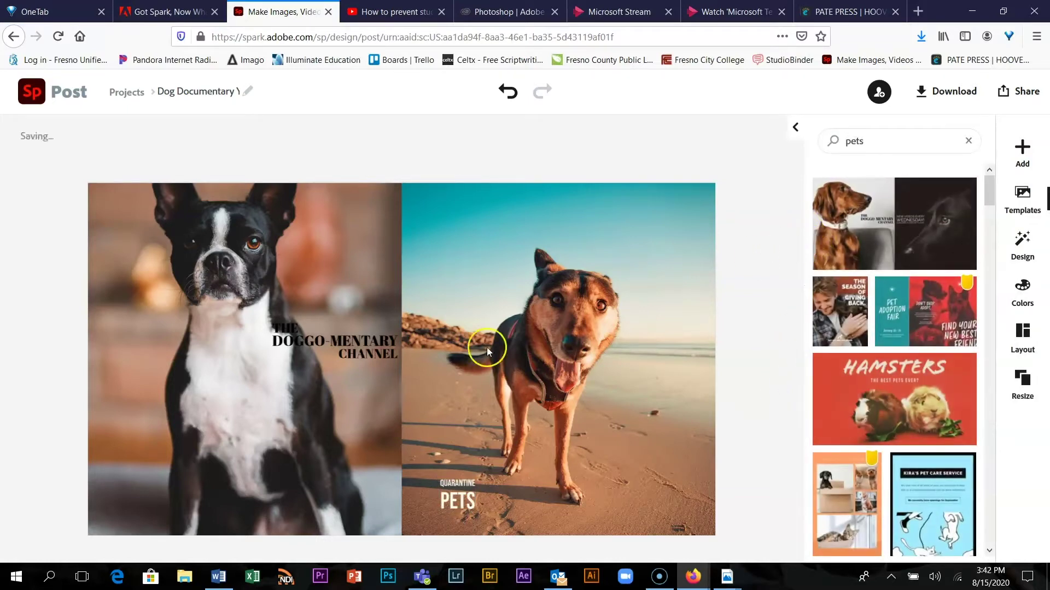
Step: Set the font of the "DOGGO-MENTARY" text on the black-and-white dog photo to Bebas Neue Regular
{"action": "left_click", "coordinate": [320, 342]}
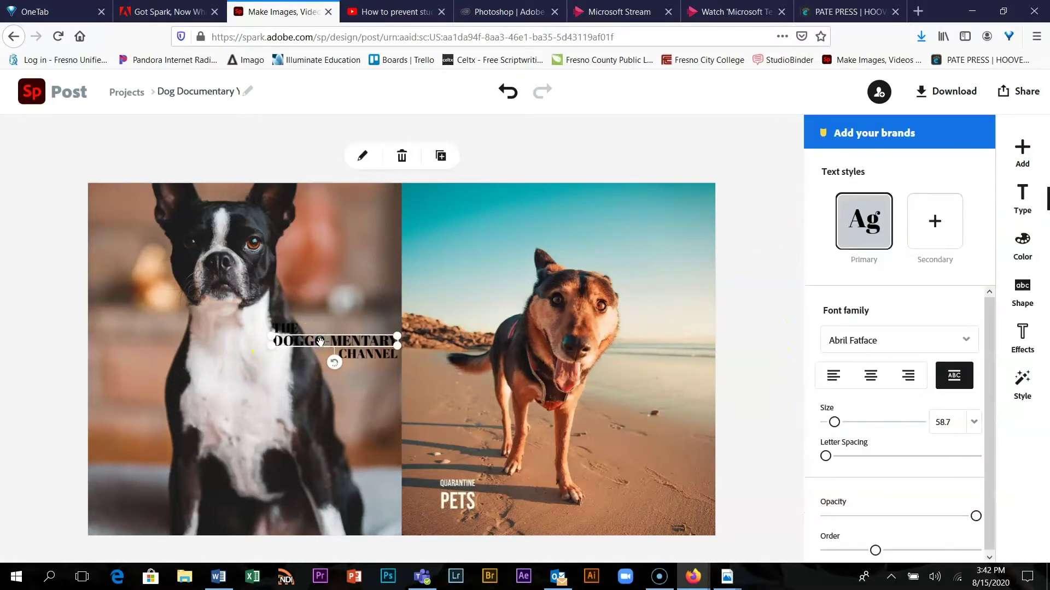
{"action": "left_click", "coordinate": [290, 328]}
{"action": "left_click", "coordinate": [340, 342]}
{"action": "left_click", "coordinate": [966, 339]}
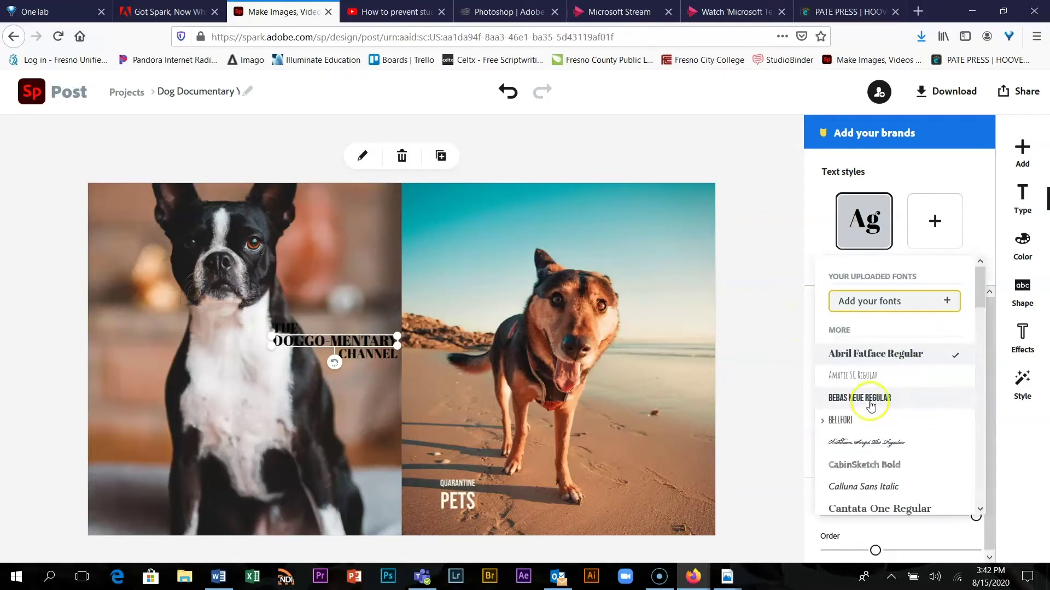
{"action": "left_click", "coordinate": [870, 403]}
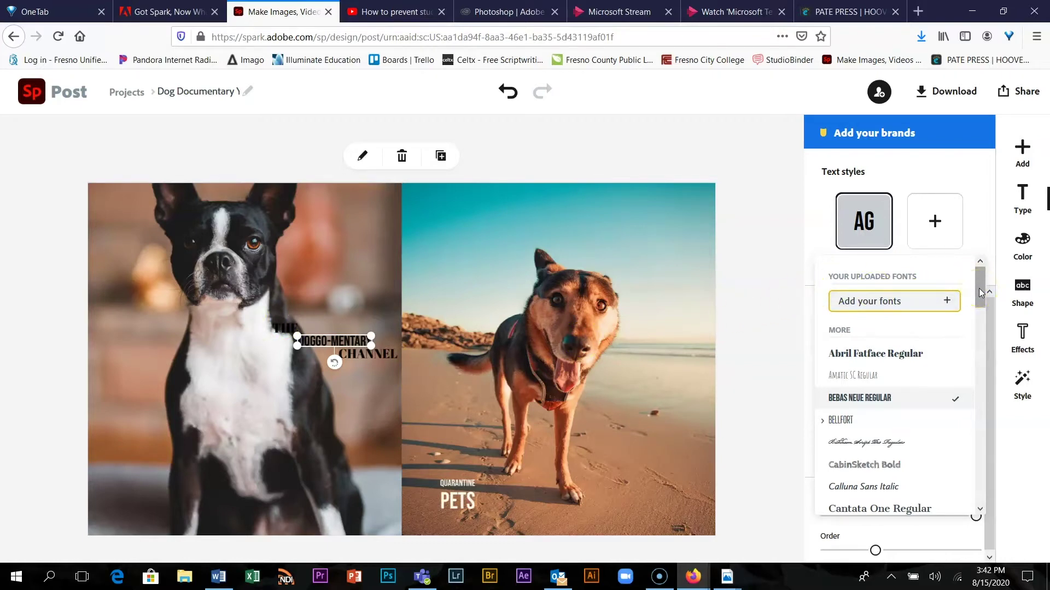
Step: Raise the layer order of the "DOGGO-MENTARY" text
{"action": "scroll", "coordinate": [981, 294], "scroll_direction": "down", "scroll_amount": 3}
{"action": "left_click", "coordinate": [877, 552]}
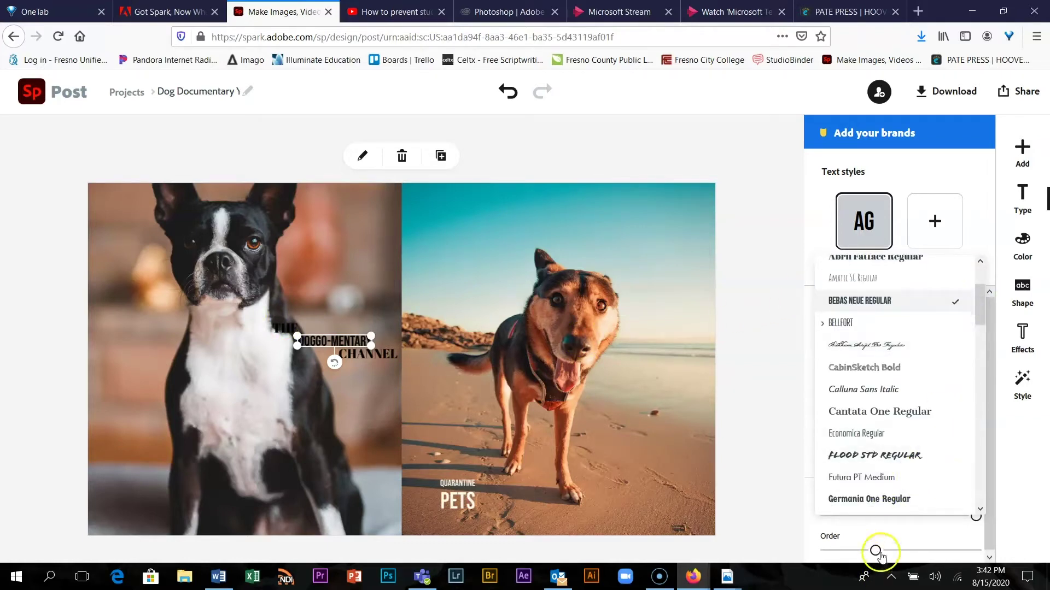
{"action": "left_click_drag", "start_coordinate": [878, 552], "coordinate": [882, 552]}
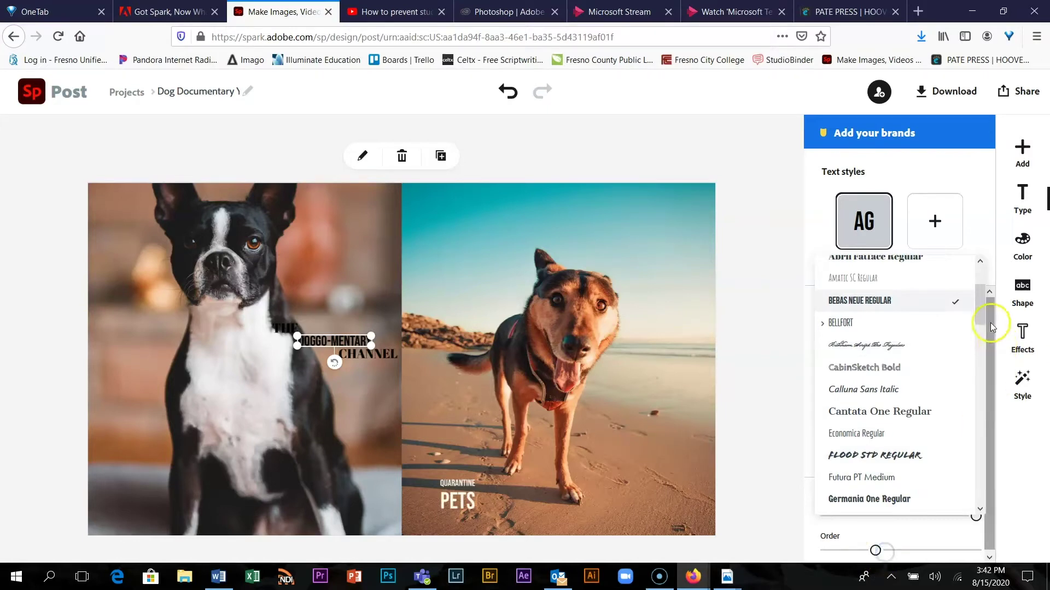
{"action": "left_click", "coordinate": [876, 551]}
{"action": "left_click_drag", "start_coordinate": [878, 552], "coordinate": [902, 550]}
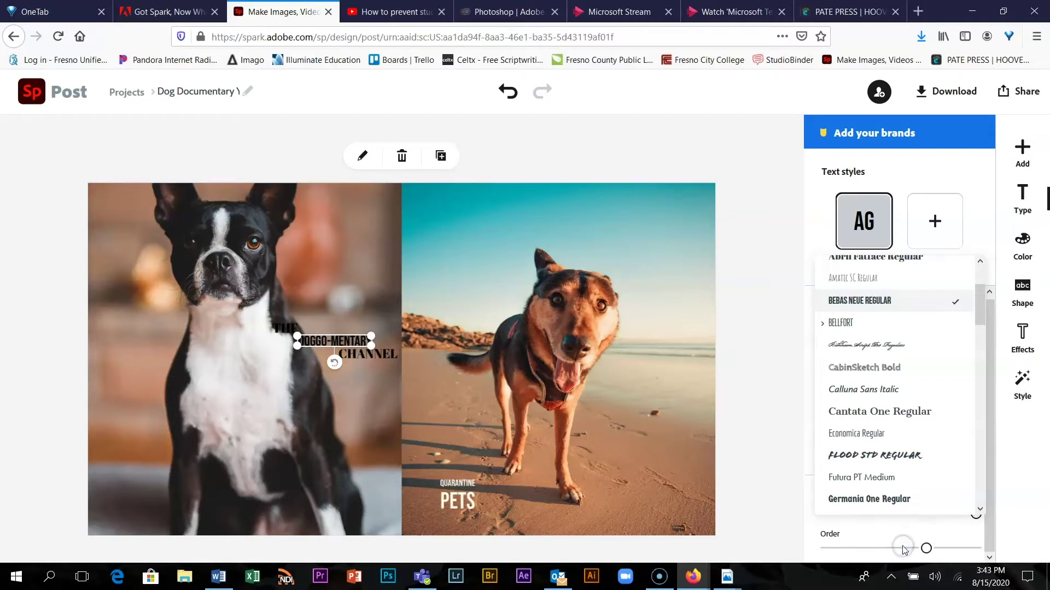
{"action": "left_click", "coordinate": [907, 547]}
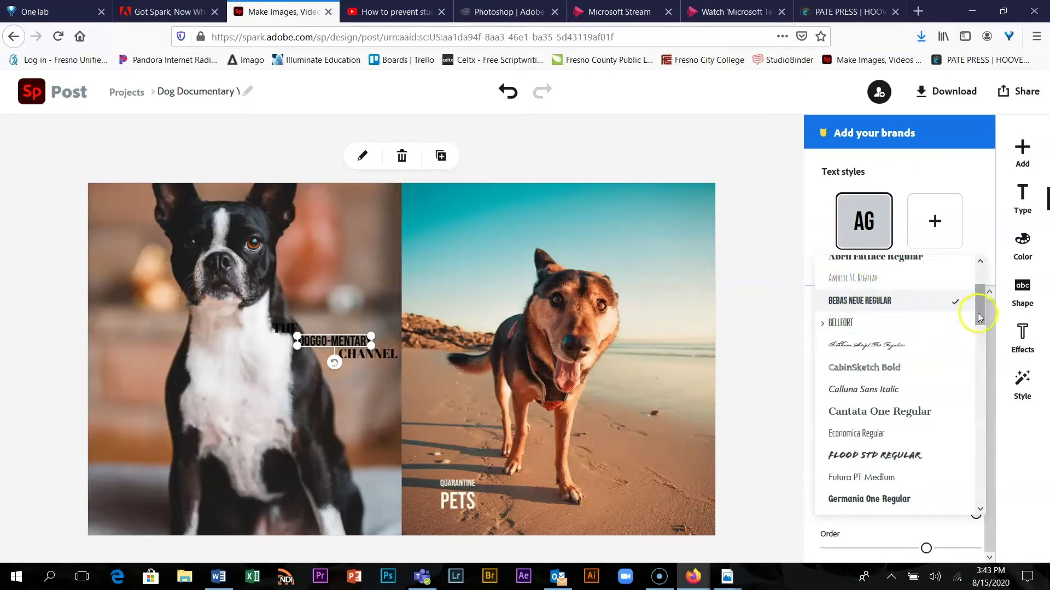
Step: Set the font of the "THE" and "CHANNEL" texts to Amatic SC Regular
{"action": "left_click_drag", "start_coordinate": [979, 309], "coordinate": [979, 298]}
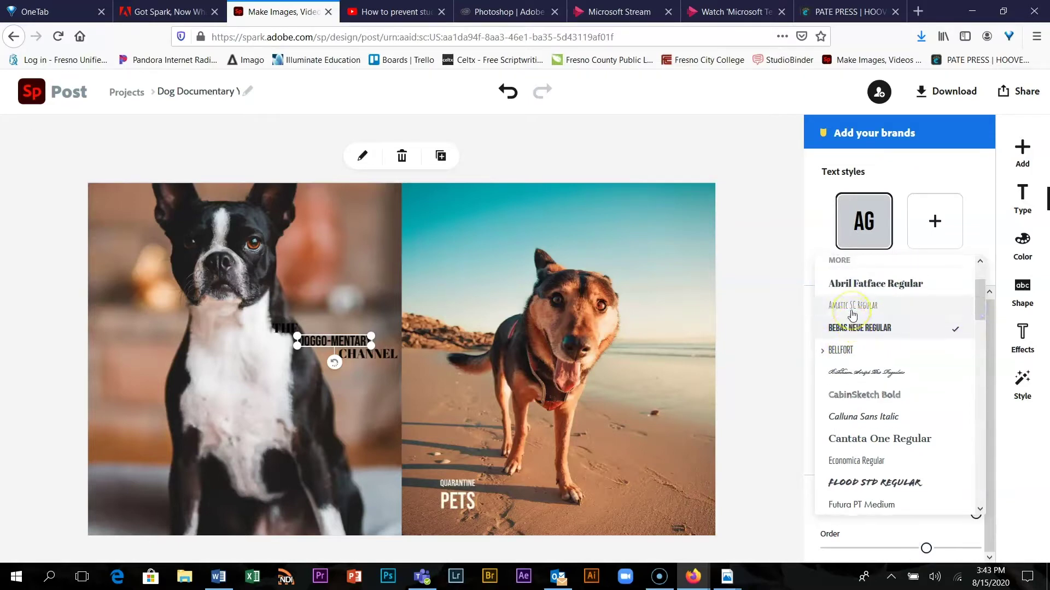
{"action": "left_click", "coordinate": [282, 331]}
{"action": "left_click", "coordinate": [850, 306]}
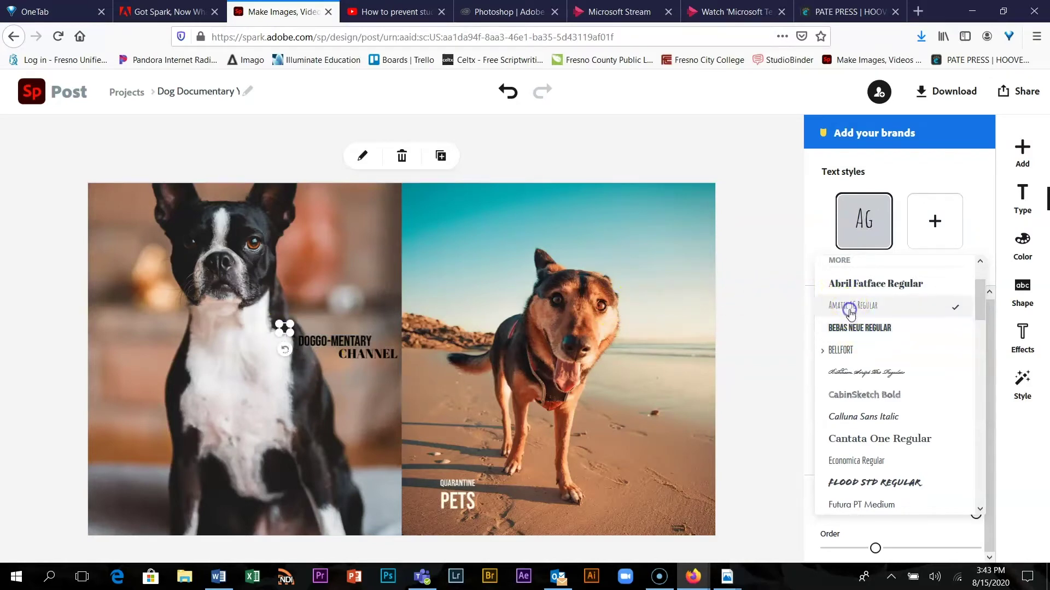
{"action": "left_click", "coordinate": [352, 359]}
{"action": "left_click", "coordinate": [358, 357]}
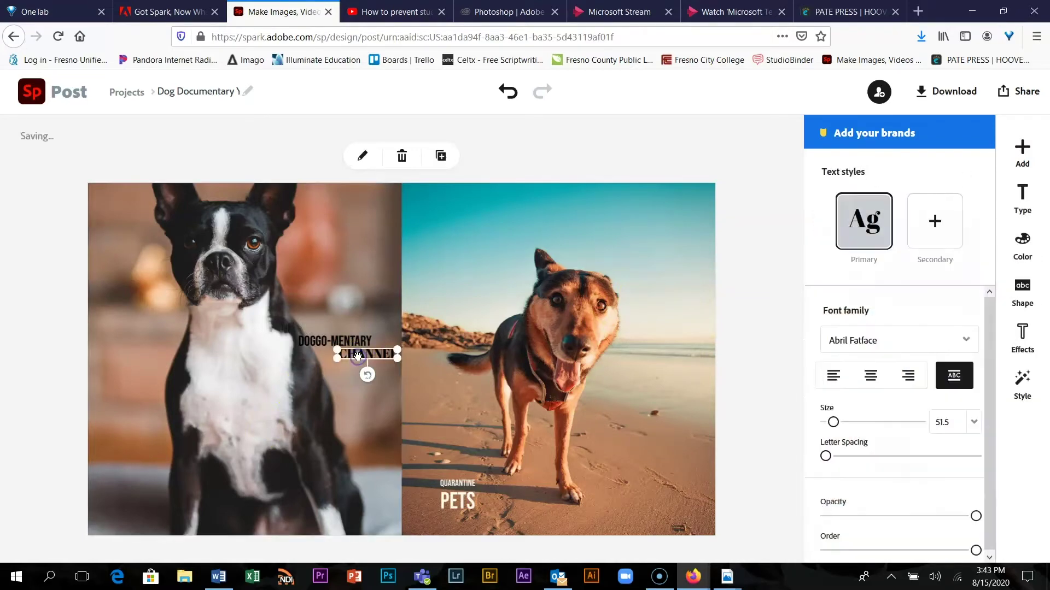
{"action": "left_click", "coordinate": [960, 341]}
{"action": "left_click", "coordinate": [864, 376]}
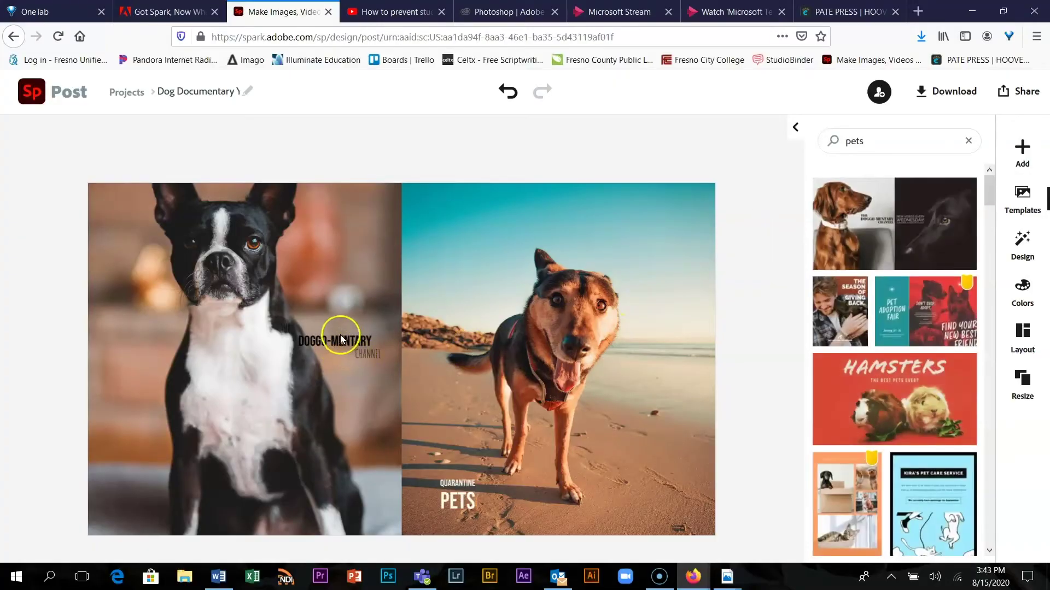
Step: Move "DOGGO-MENTARY" up beside the black-and-white dog's head, then enlarge "THE" to size 119.2 and place it just above
{"action": "left_click", "coordinate": [342, 340]}
{"action": "left_click_drag", "start_coordinate": [344, 322], "coordinate": [352, 244]}
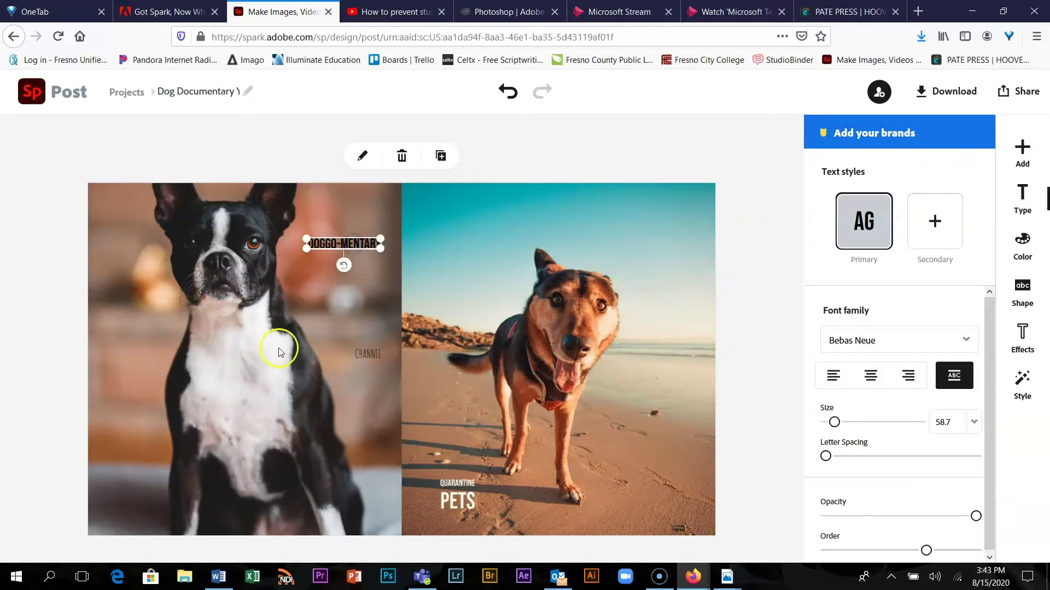
{"action": "left_click", "coordinate": [285, 329]}
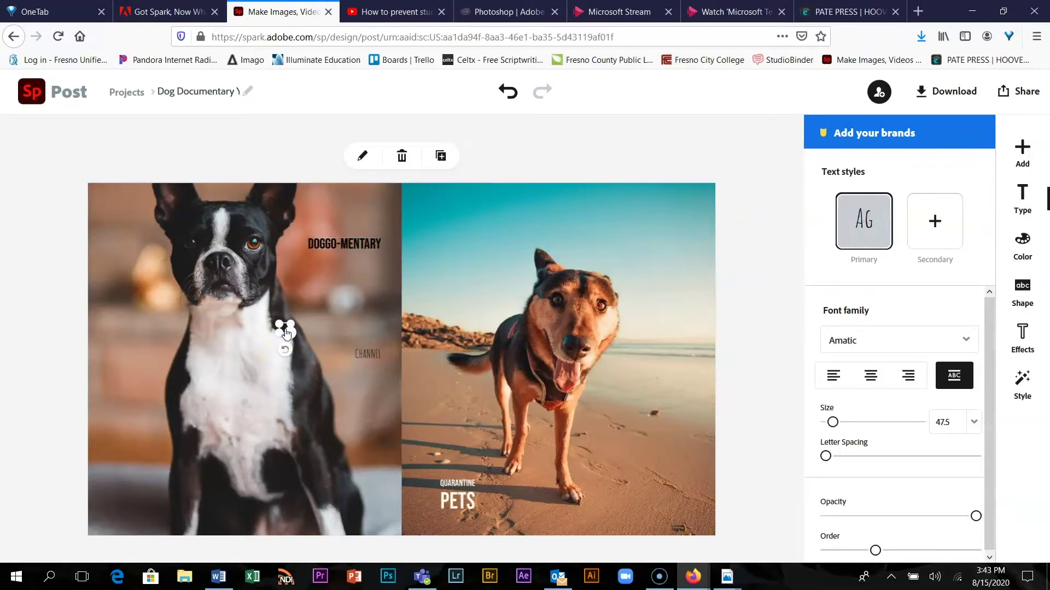
{"action": "left_click", "coordinate": [337, 253]}
{"action": "left_click_drag", "start_coordinate": [345, 232], "coordinate": [347, 229]}
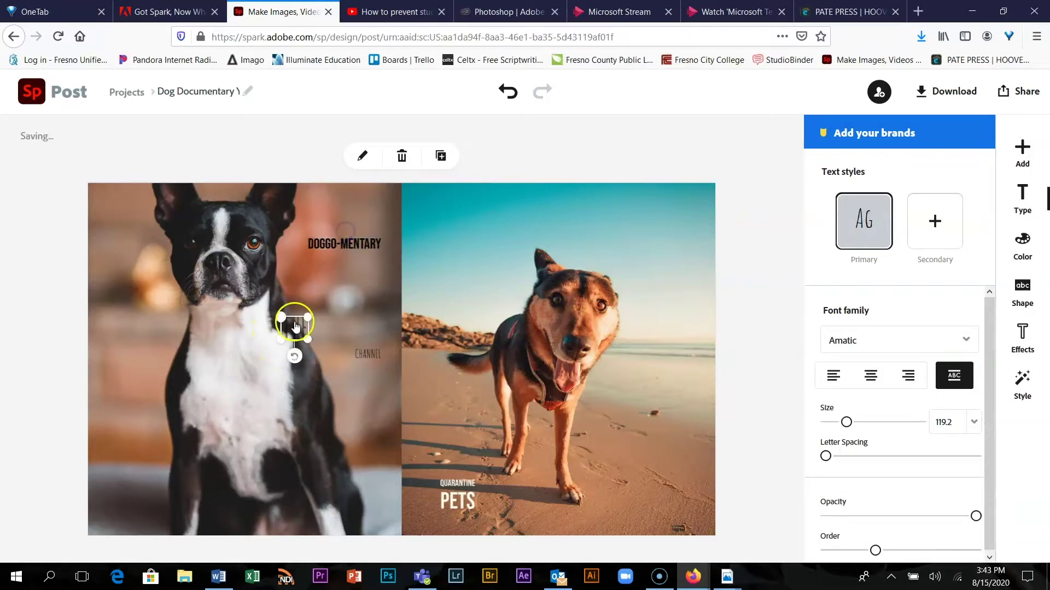
{"action": "left_click_drag", "start_coordinate": [294, 326], "coordinate": [325, 222]}
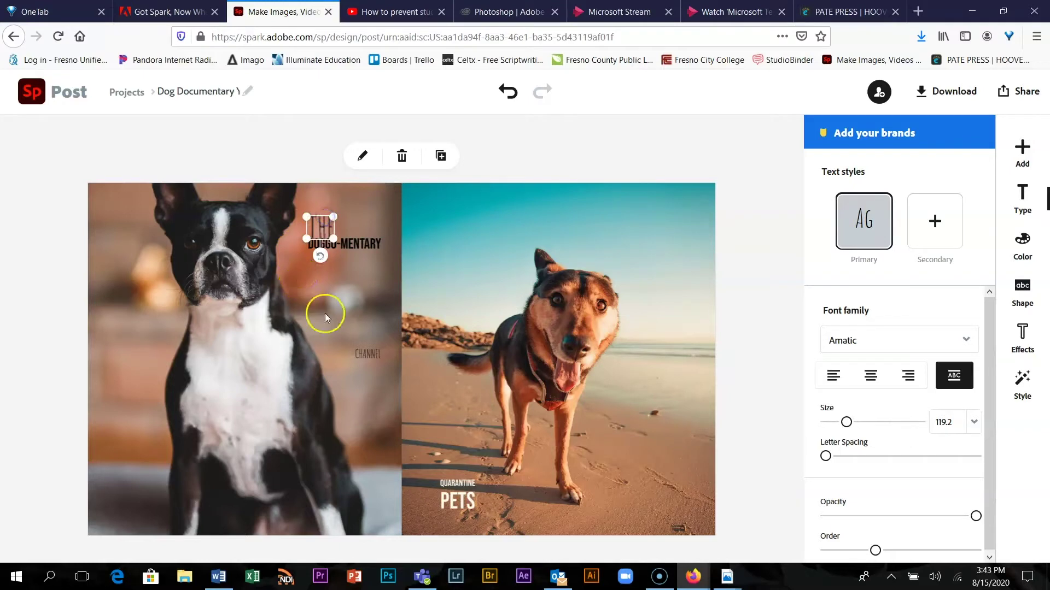
Step: Try to move the small "CHANNEL" text up toward "DOGGO-MENTARY"
{"action": "left_click", "coordinate": [373, 354]}
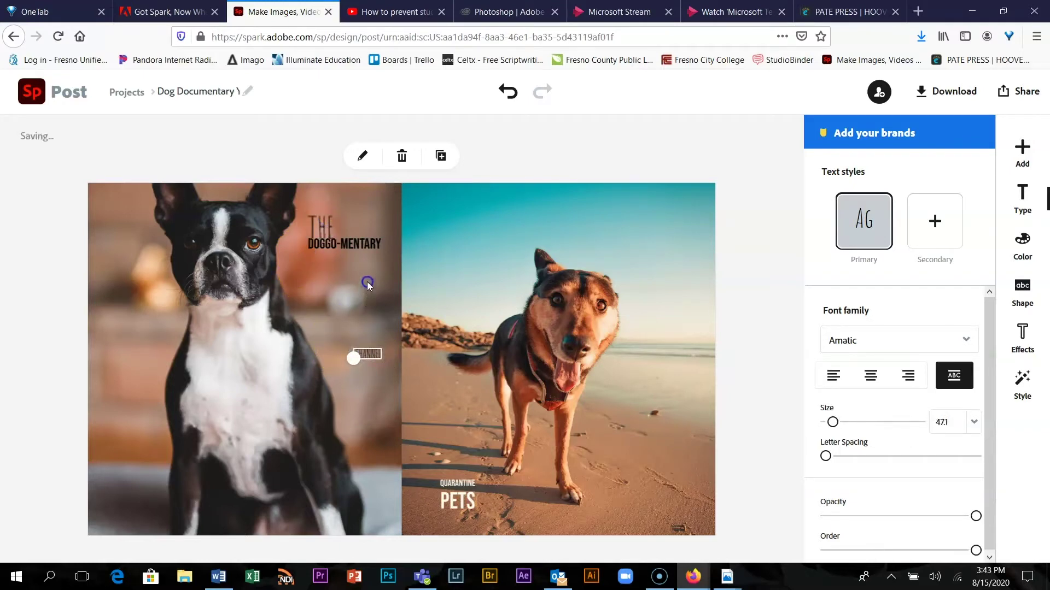
{"action": "left_click", "coordinate": [369, 360]}
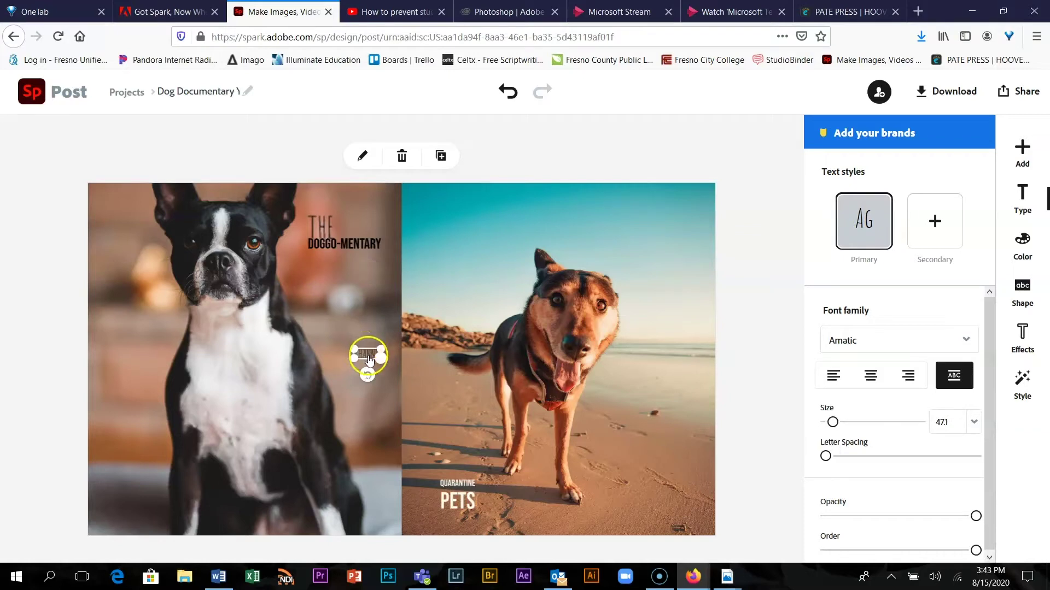
{"action": "left_click", "coordinate": [366, 322]}
{"action": "left_click", "coordinate": [365, 356]}
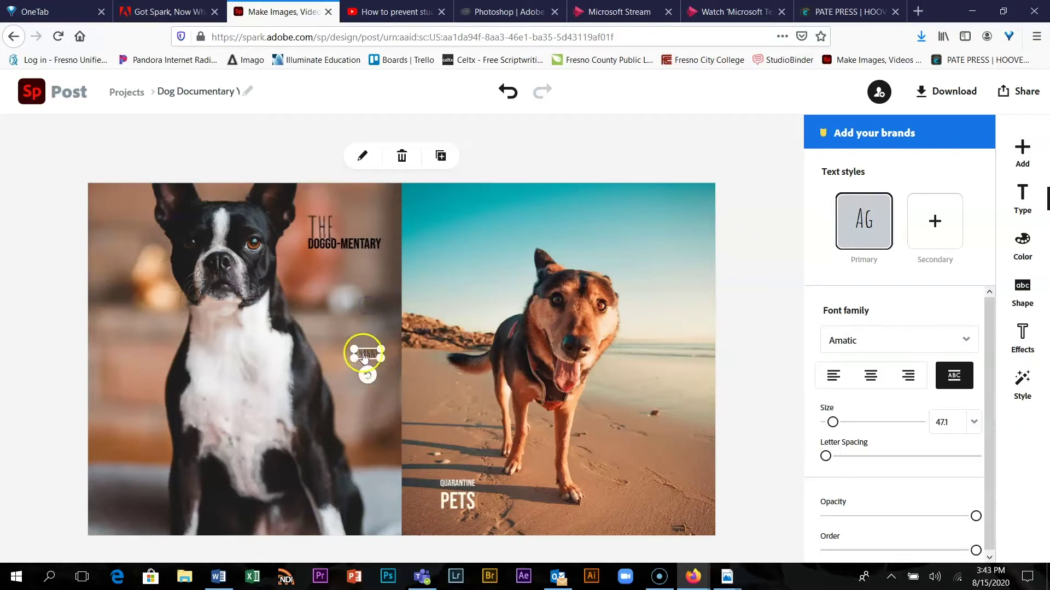
{"action": "left_click", "coordinate": [367, 358]}
{"action": "left_click_drag", "start_coordinate": [352, 327], "coordinate": [355, 349]}
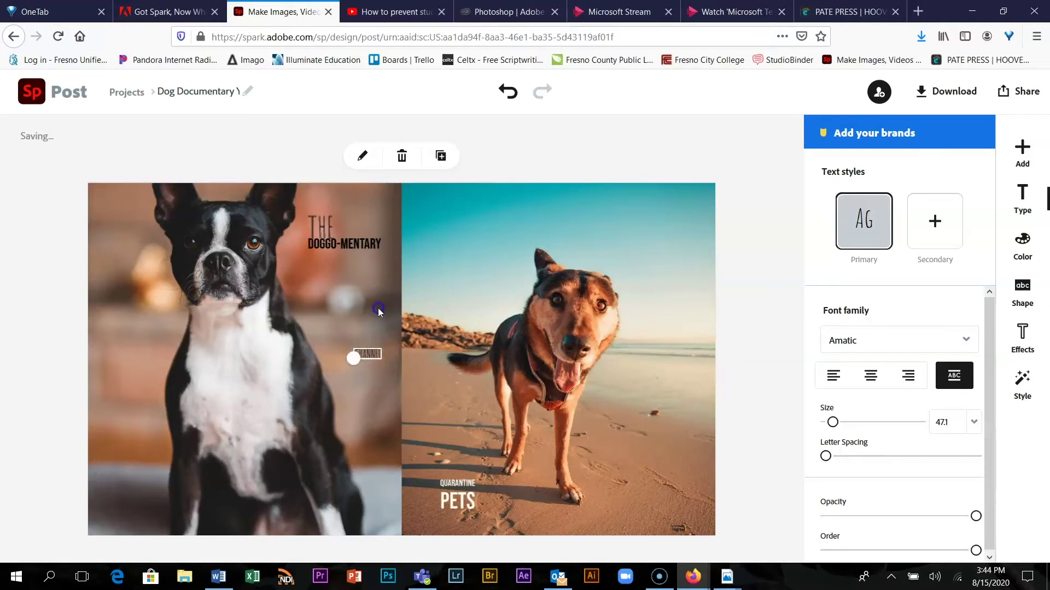
{"action": "left_click", "coordinate": [370, 352]}
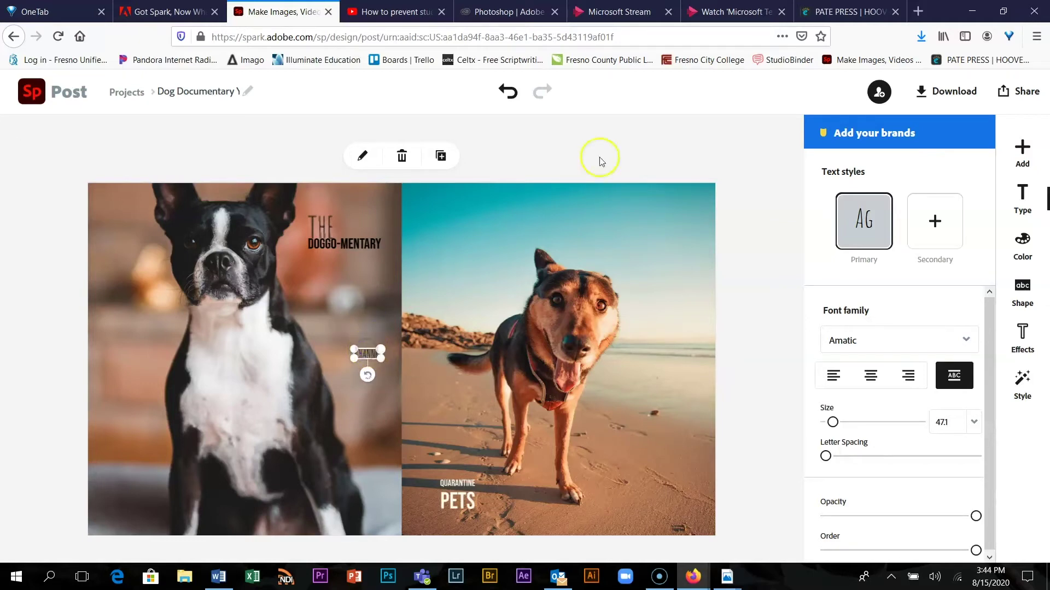
{"action": "left_click", "coordinate": [546, 161]}
{"action": "left_click", "coordinate": [366, 346]}
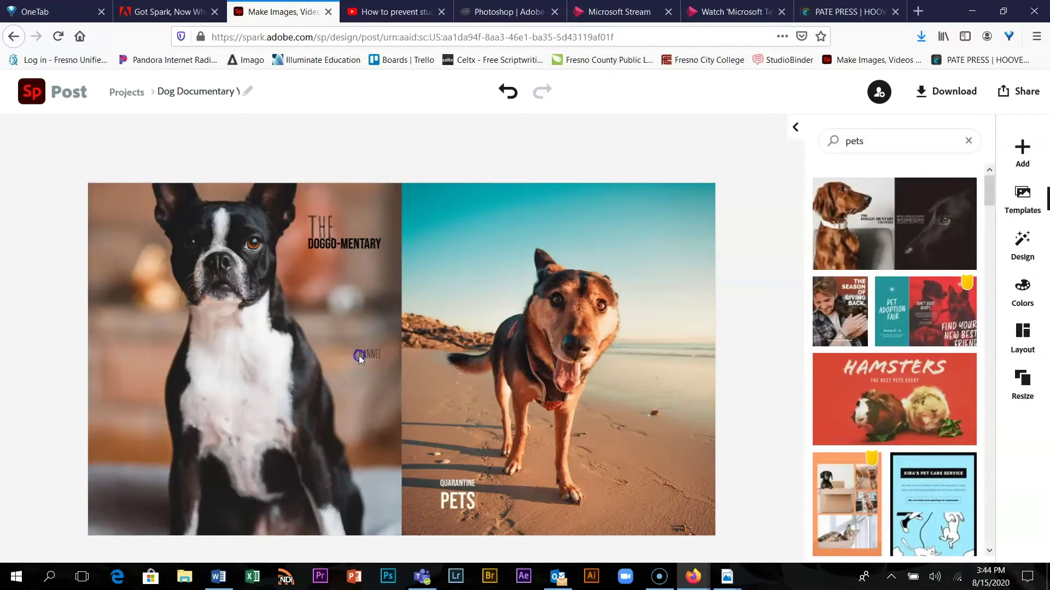
{"action": "left_click", "coordinate": [370, 302]}
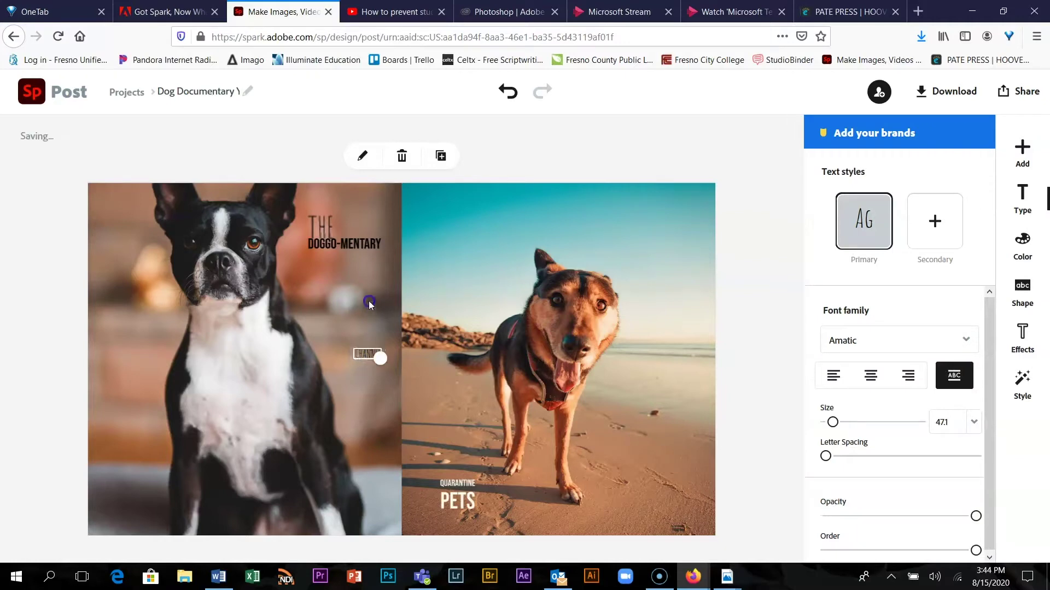
Step: Move the "CHANNEL" text up directly beneath the right end of "DOGGO-MENTARY"
{"action": "scroll", "coordinate": [370, 297], "scroll_direction": "up", "scroll_amount": 3}
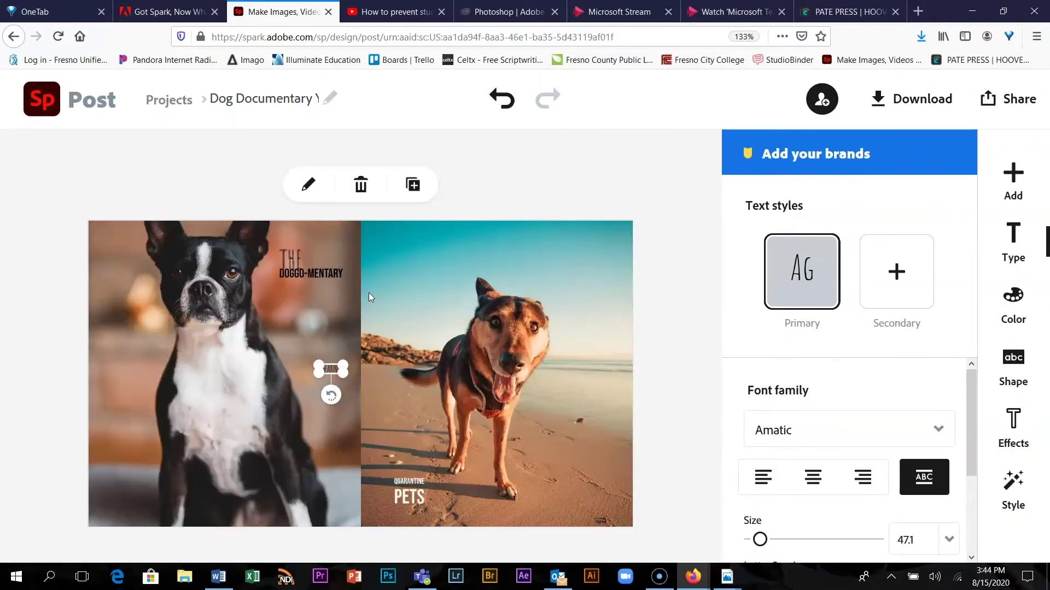
{"action": "scroll", "coordinate": [369, 297], "scroll_direction": "up", "scroll_amount": 2}
{"action": "scroll", "coordinate": [370, 297], "scroll_direction": "down", "scroll_amount": 7}
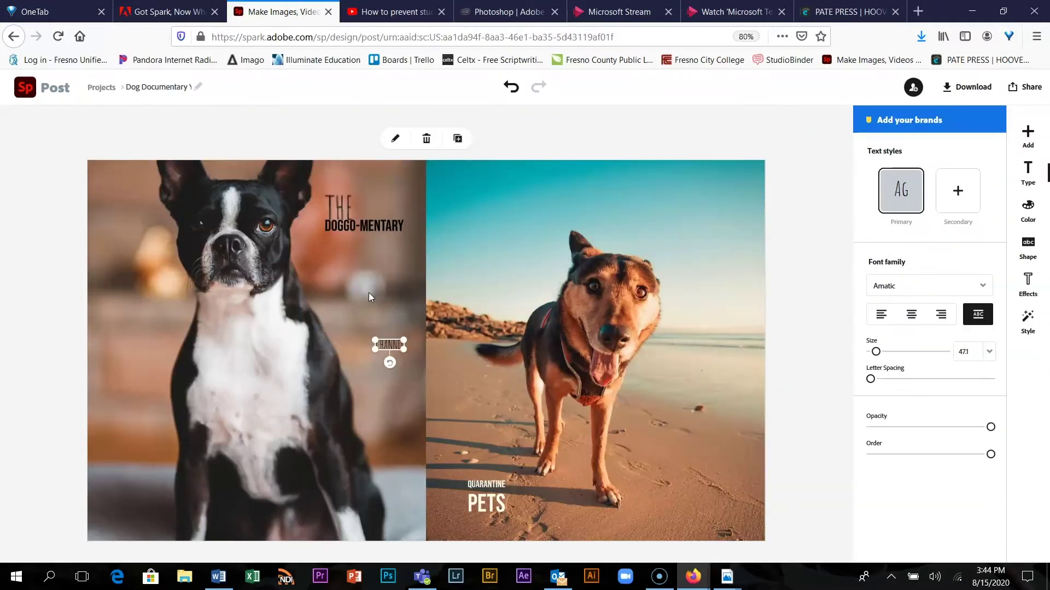
{"action": "scroll", "coordinate": [369, 293], "scroll_direction": "down", "scroll_amount": 1}
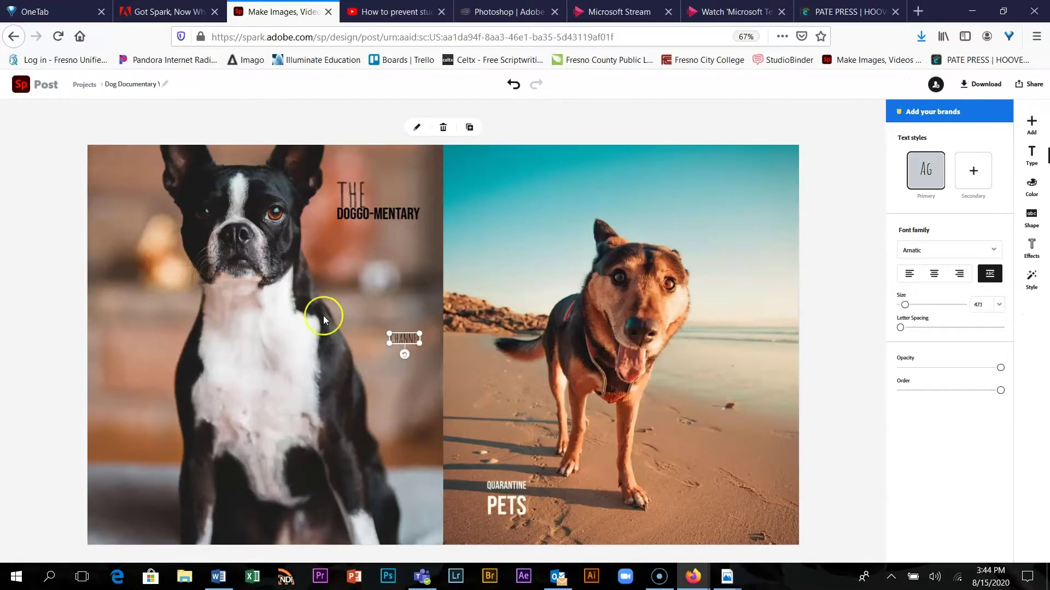
{"action": "left_click_drag", "start_coordinate": [403, 339], "coordinate": [399, 250]}
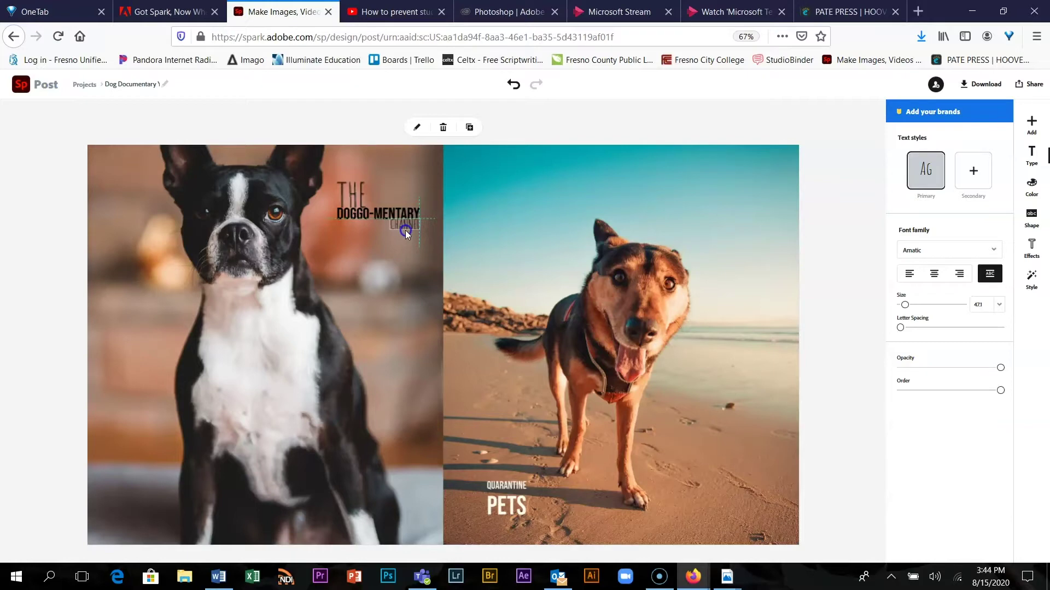
{"action": "left_click_drag", "start_coordinate": [405, 231], "coordinate": [405, 231]}
Step: Enlarge the "CHANNEL" text to size 93 and align it below "DOGGO-MENTARY" with their right edges flush
{"action": "left_click_drag", "start_coordinate": [906, 308], "coordinate": [912, 308]}
{"action": "left_click", "coordinate": [412, 230]}
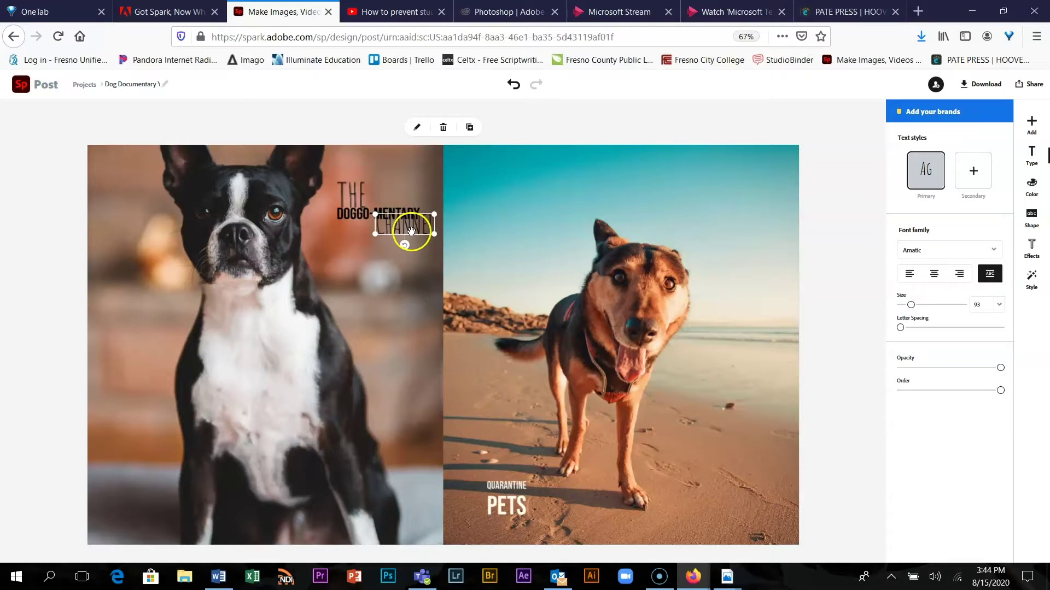
{"action": "left_click_drag", "start_coordinate": [409, 239], "coordinate": [406, 250]}
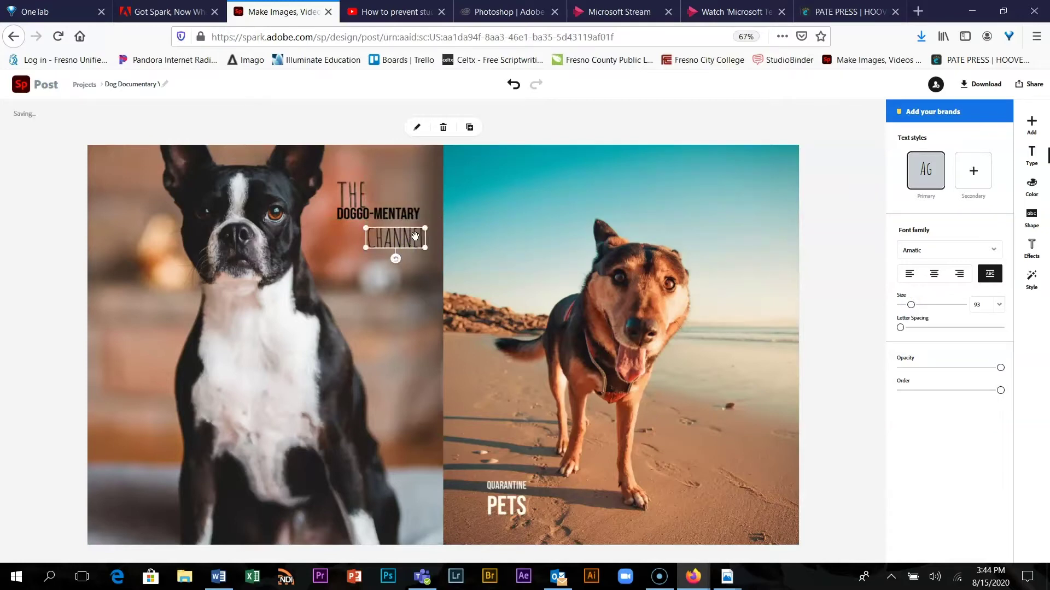
{"action": "left_click_drag", "start_coordinate": [412, 224], "coordinate": [406, 216]}
Step: Fine-tune the position of the "THE" text above the left end of "DOGGO-MENTARY"
{"action": "left_click", "coordinate": [506, 209]}
{"action": "left_click", "coordinate": [360, 194]}
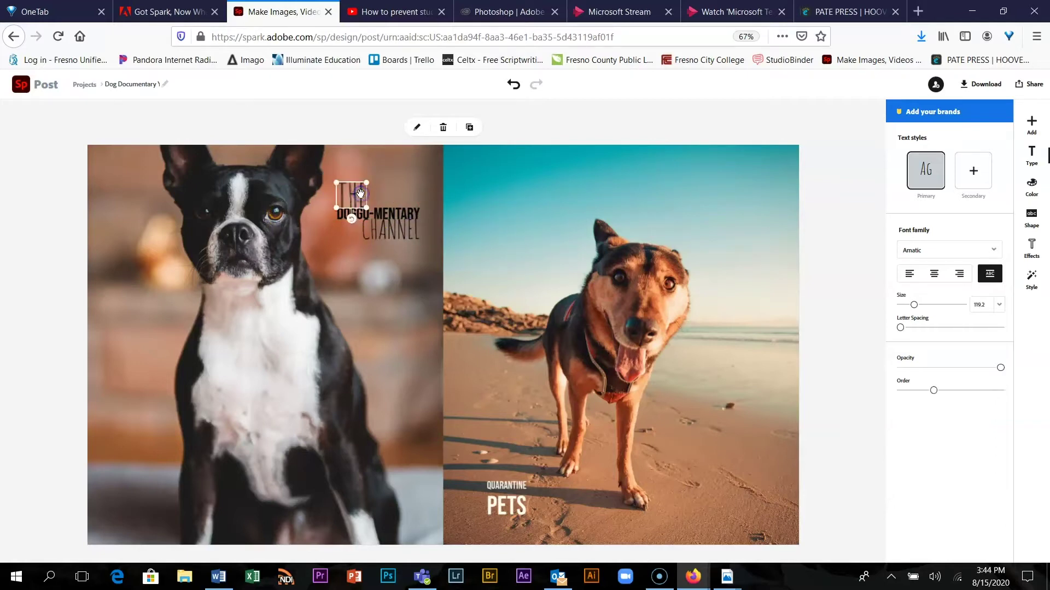
{"action": "left_click_drag", "start_coordinate": [355, 190], "coordinate": [363, 196]}
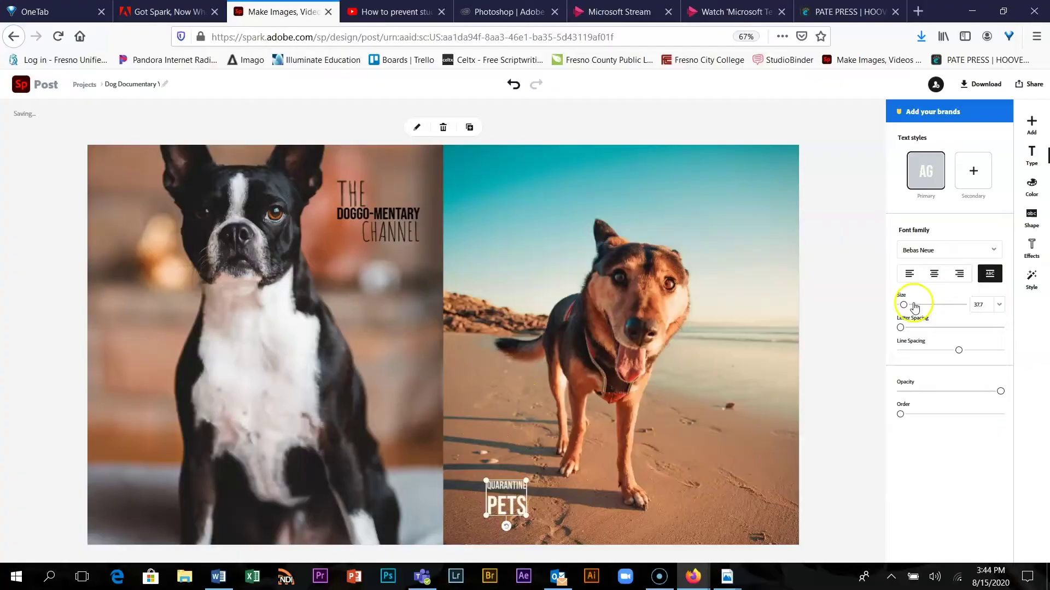
Step: Enlarge the "Quarantine Pets" text on the beach photo to size 104
{"action": "left_click_drag", "start_coordinate": [904, 305], "coordinate": [917, 311]}
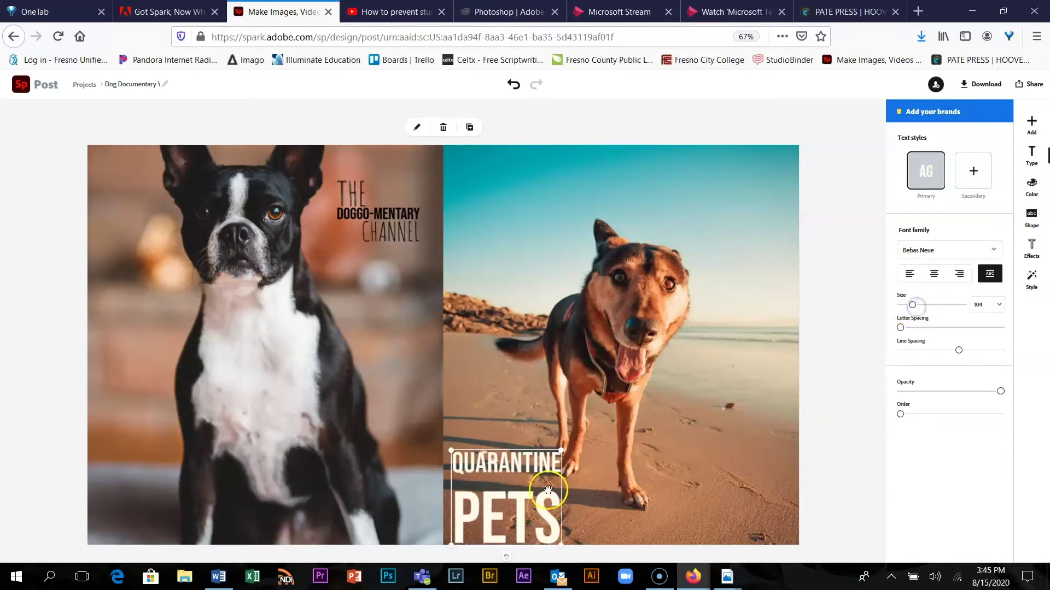
{"action": "left_click", "coordinate": [525, 470]}
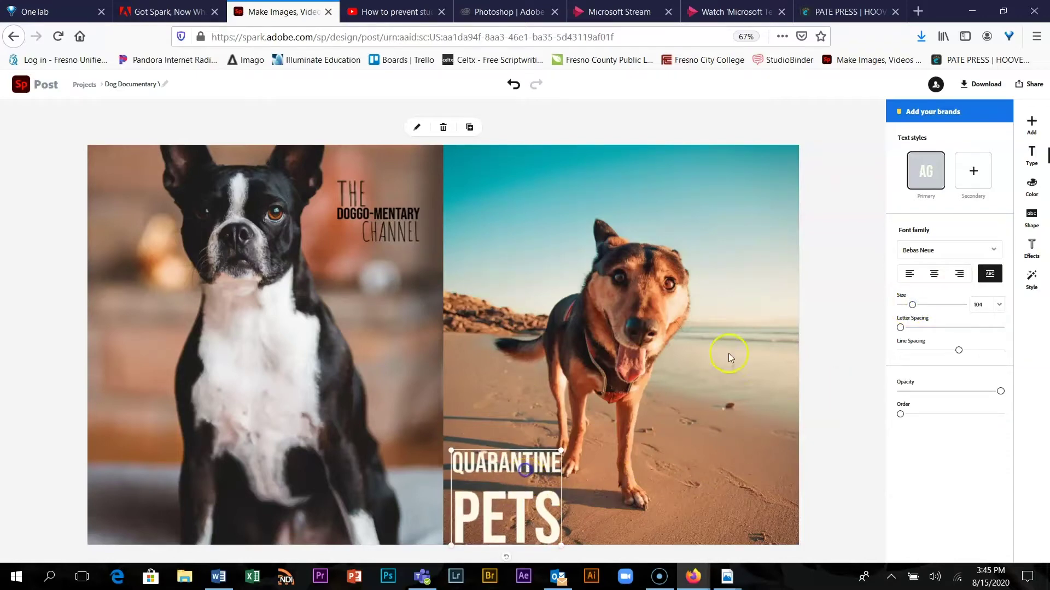
Step: Reduce the line spacing of the "Quarantine Pets" text to its minimum and nudge the block up slightly from the bottom edge
{"action": "left_click_drag", "start_coordinate": [956, 351], "coordinate": [899, 353]}
{"action": "left_click_drag", "start_coordinate": [497, 504], "coordinate": [497, 498]}
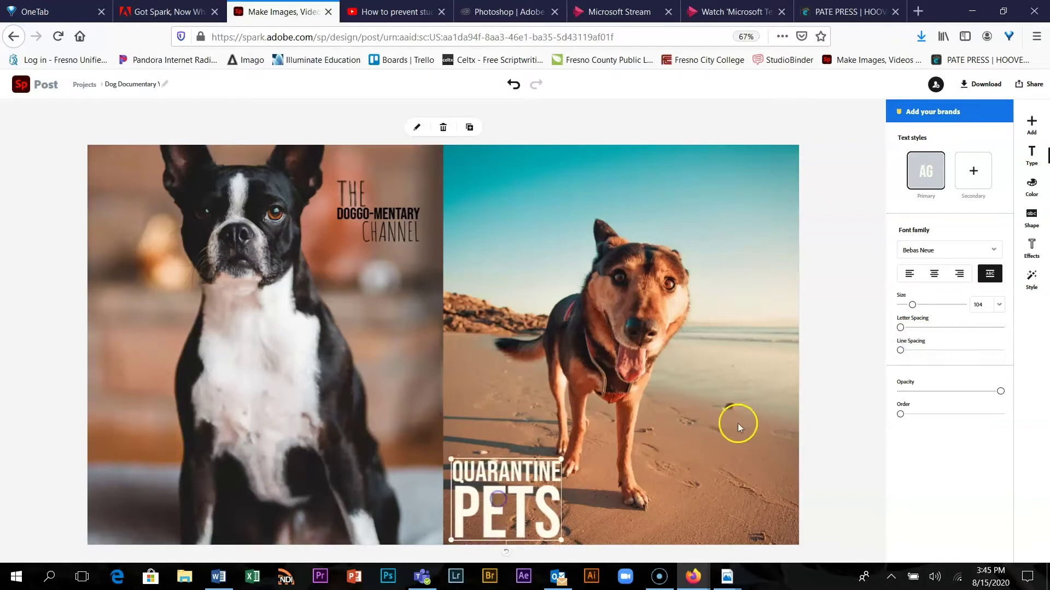
Step: Move the "CHANNEL" text down and shift "THE" slightly left to open space around "DOGGO-MENTARY"
{"action": "left_click", "coordinate": [394, 228]}
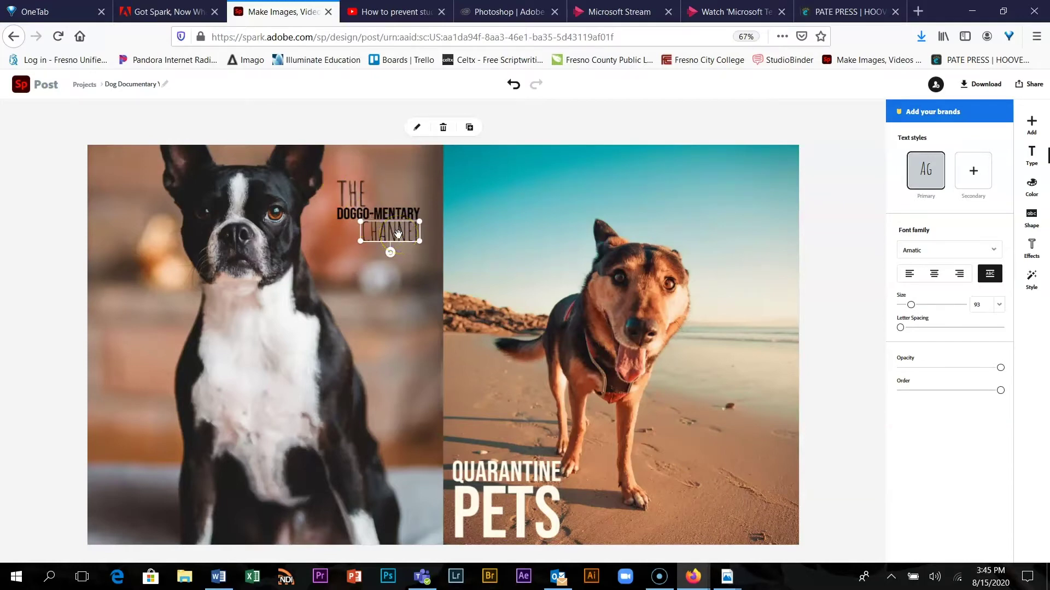
{"action": "left_click_drag", "start_coordinate": [392, 248], "coordinate": [391, 248]}
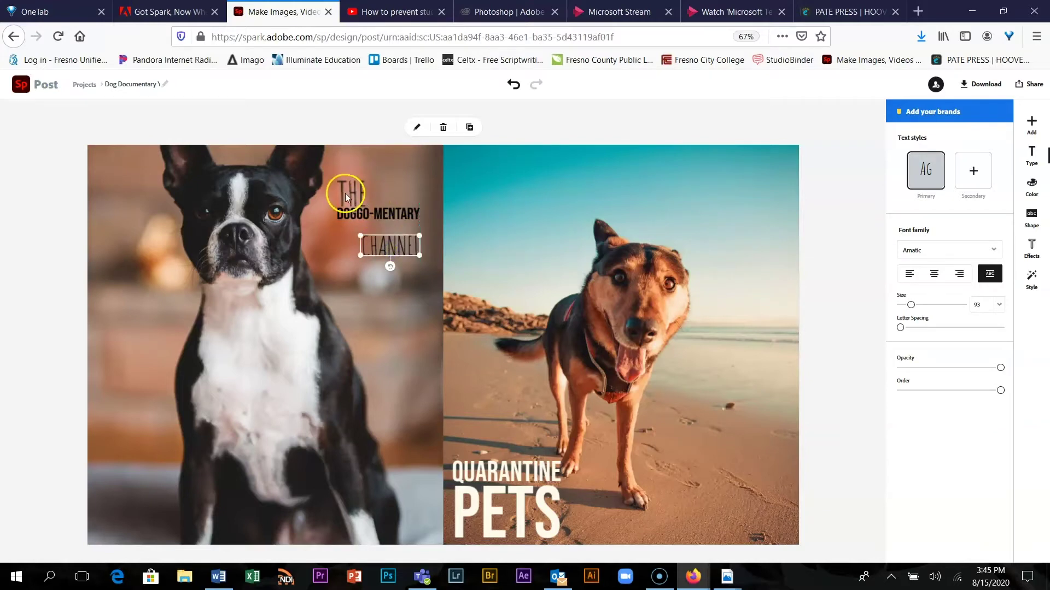
{"action": "left_click", "coordinate": [344, 188]}
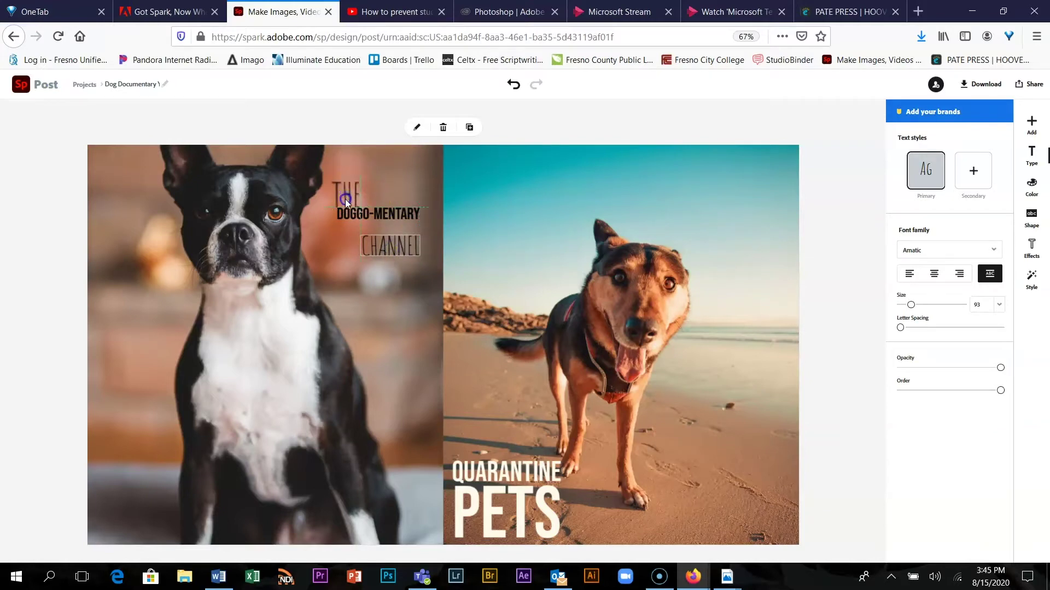
Step: Try Bellfort Thin on "DOGGO-MENTARY", settle on the True North Inline Regular font, and move the text down just above "CHANNEL"
{"action": "left_click", "coordinate": [394, 209]}
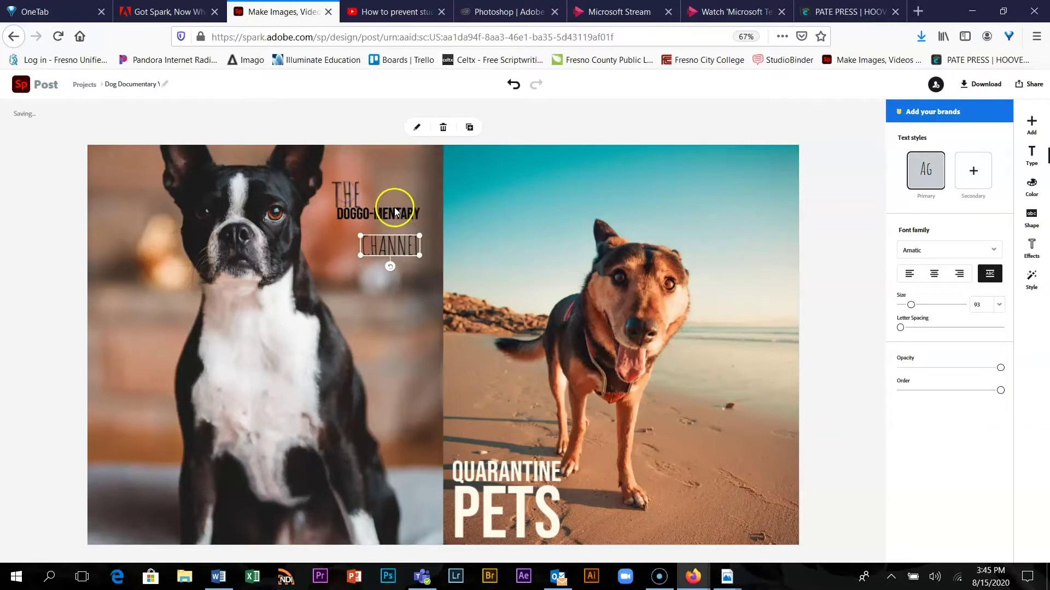
{"action": "double_click", "coordinate": [392, 212]}
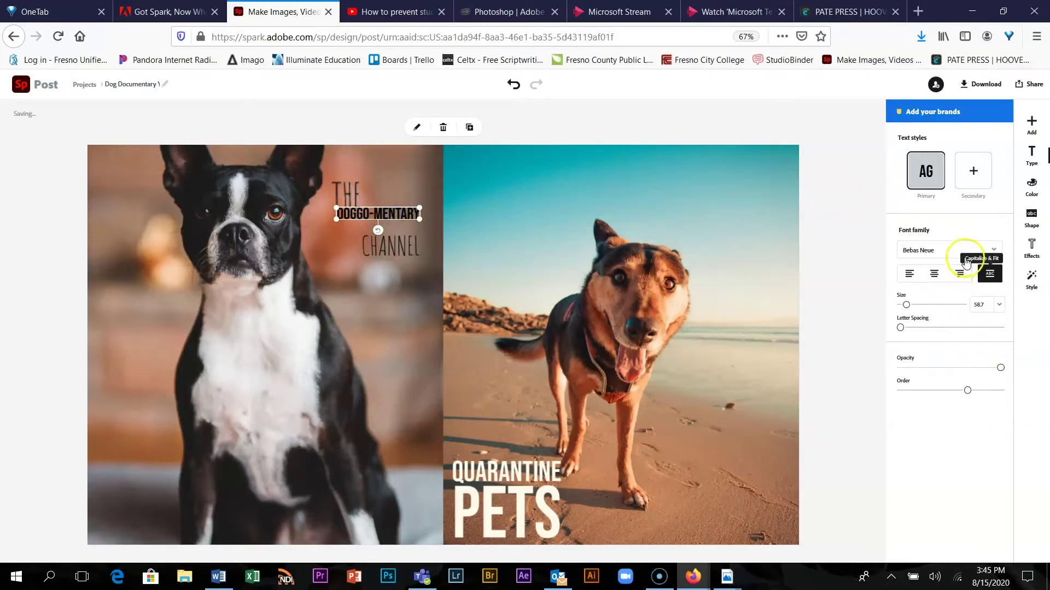
{"action": "left_click", "coordinate": [993, 249]}
{"action": "left_click", "coordinate": [985, 345]}
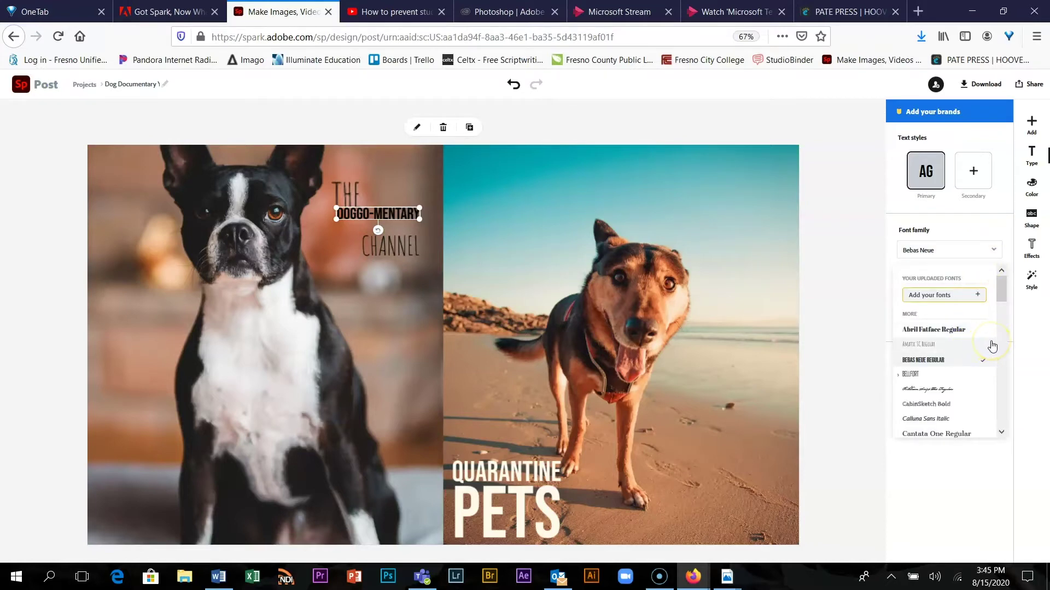
{"action": "key", "text": "ctrl+plus"}
{"action": "key", "text": "ctrl+plus"}
{"action": "key", "text": "ctrl+plus"}
{"action": "key", "text": "ctrl+plus"}
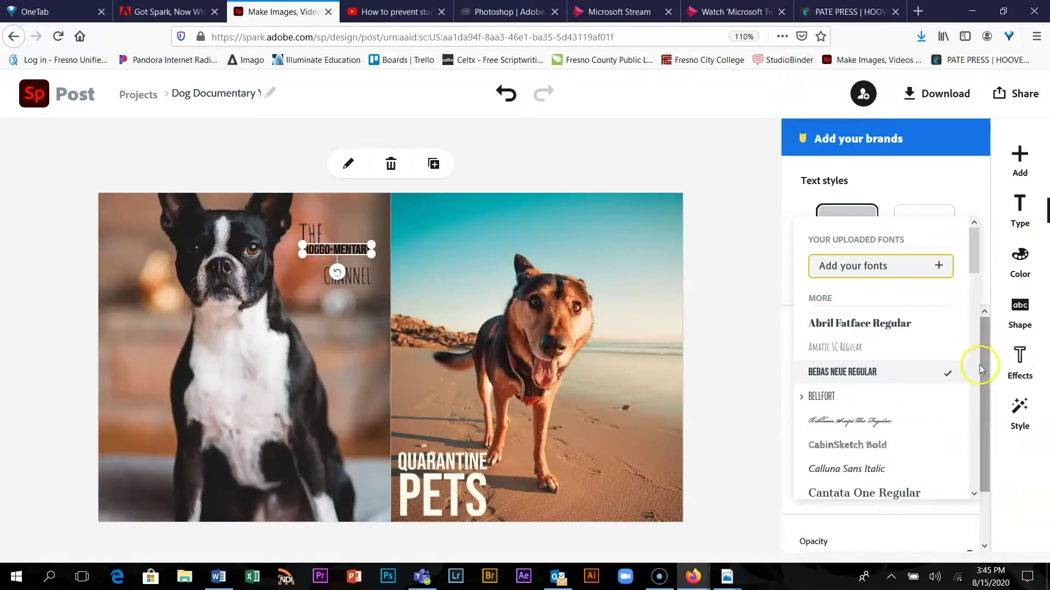
{"action": "left_click", "coordinate": [828, 403]}
{"action": "left_click_drag", "start_coordinate": [828, 404], "coordinate": [835, 404]}
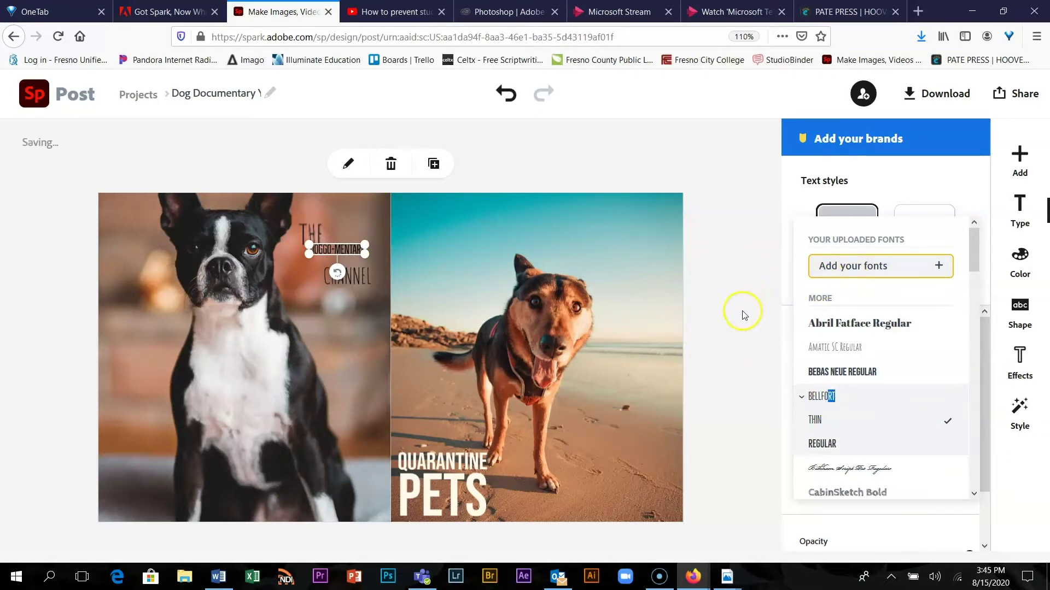
{"action": "left_click_drag", "start_coordinate": [971, 235], "coordinate": [973, 453]}
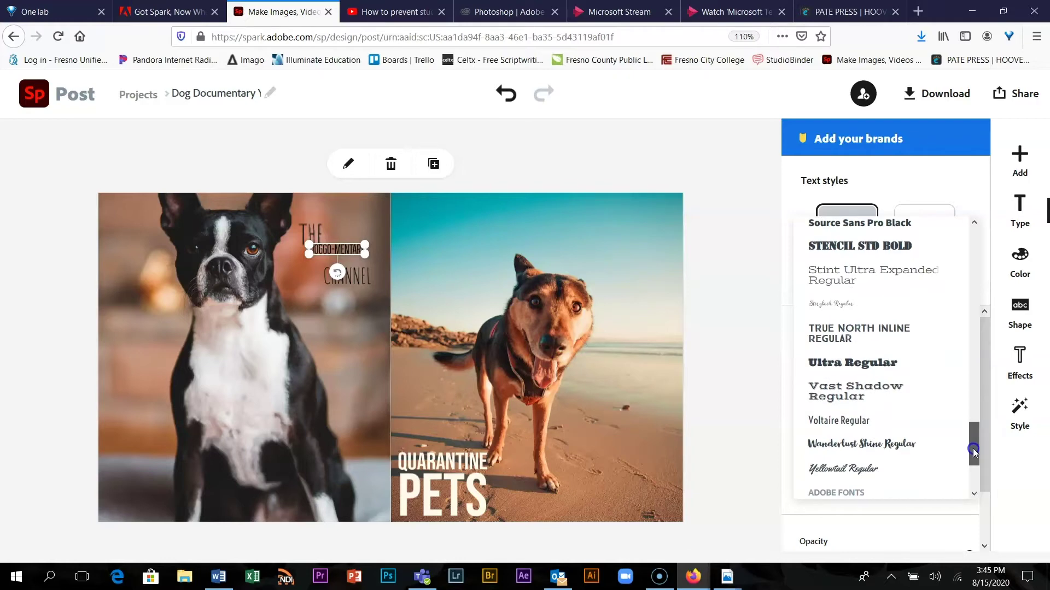
{"action": "left_click", "coordinate": [842, 345]}
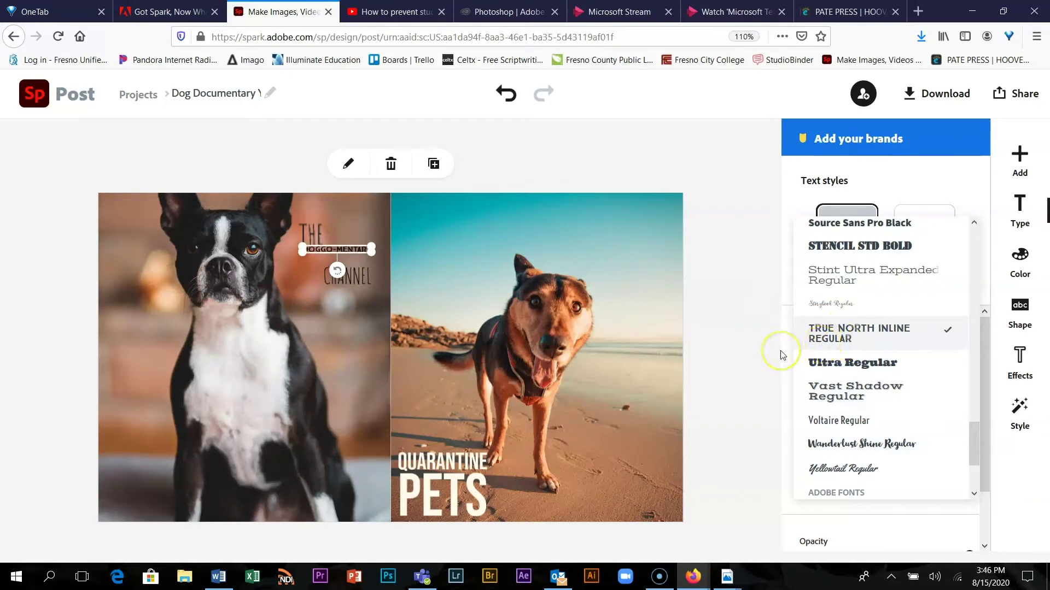
{"action": "left_click_drag", "start_coordinate": [370, 249], "coordinate": [367, 279]}
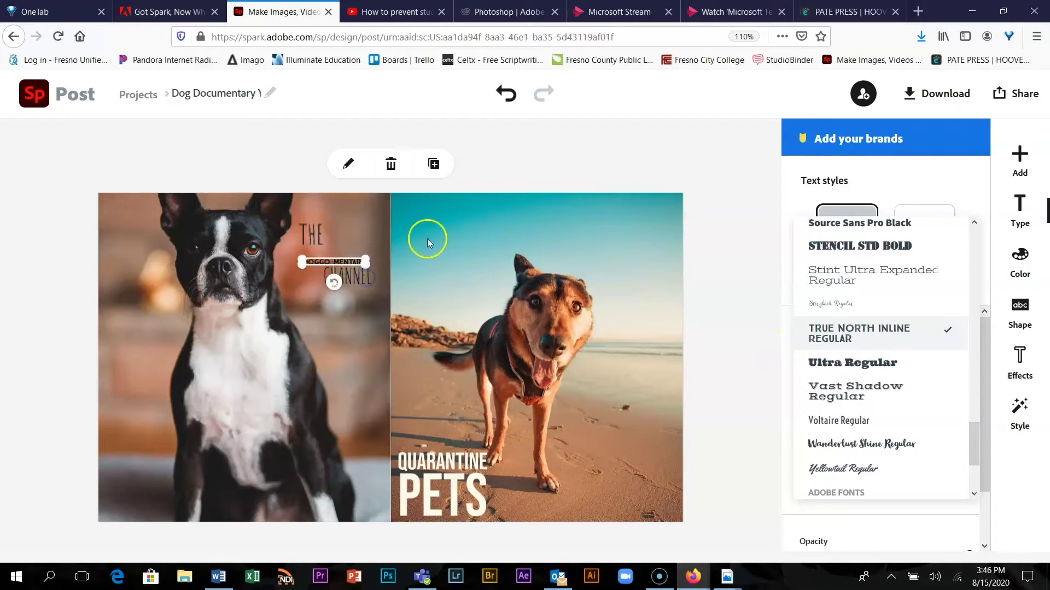
Step: Reposition the "THE" text directly above the left end of "DOGGO-MENTARY"
{"action": "left_click", "coordinate": [316, 242]}
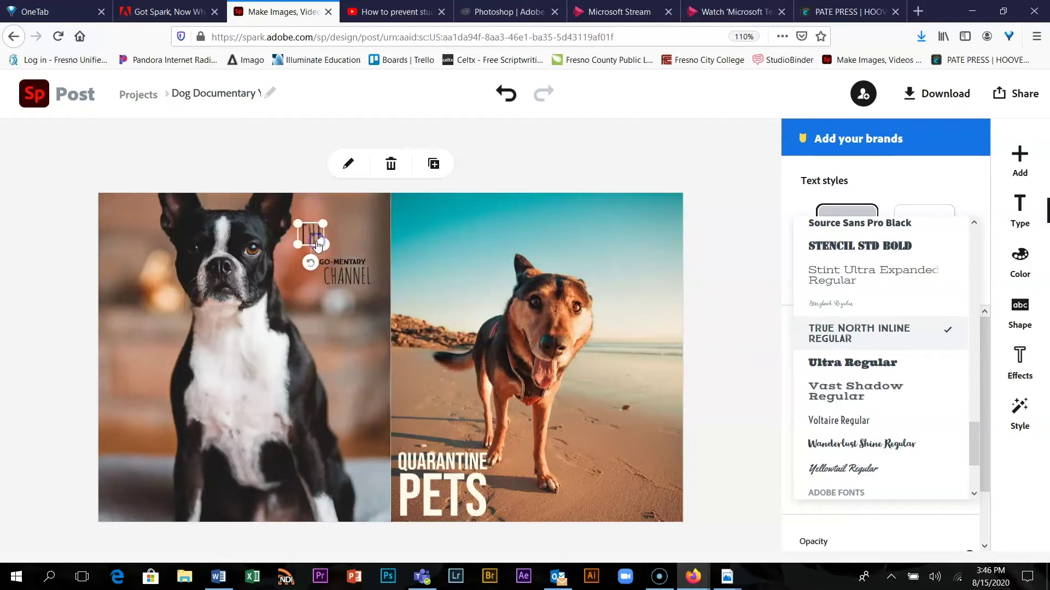
{"action": "left_click_drag", "start_coordinate": [313, 242], "coordinate": [319, 215]}
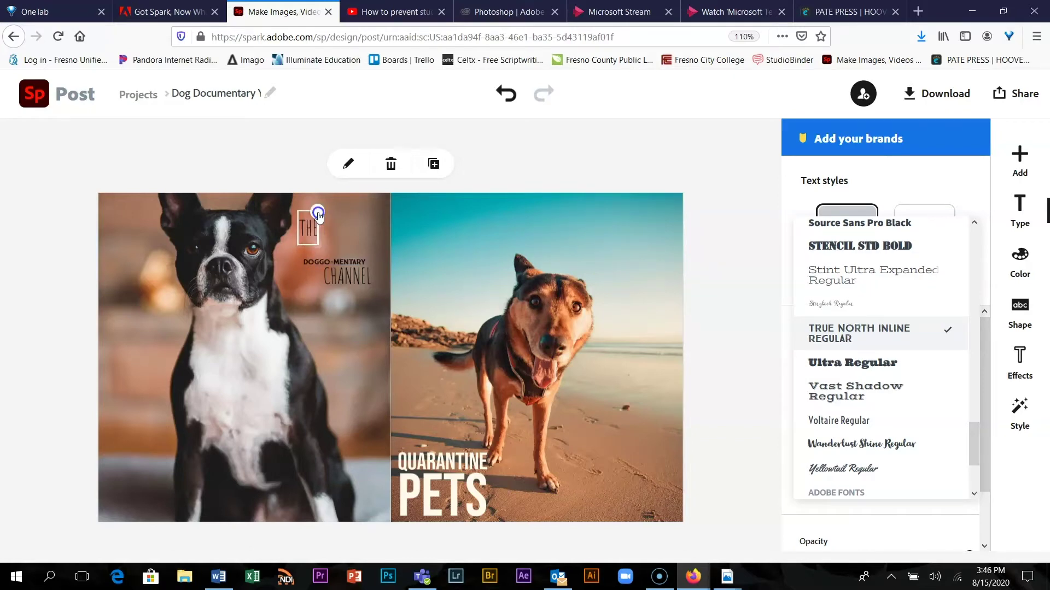
{"action": "left_click", "coordinate": [536, 158]}
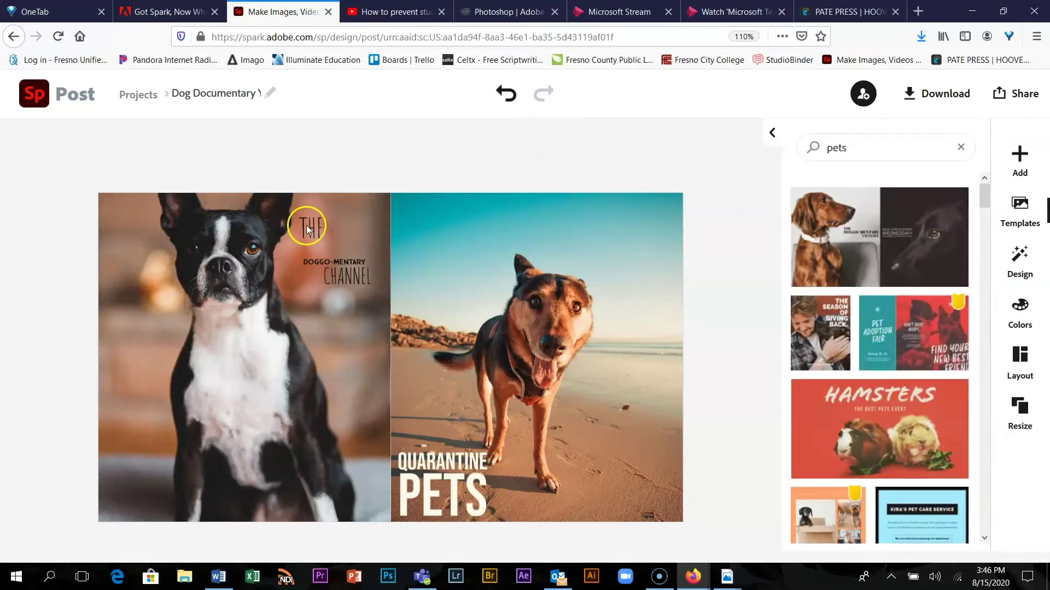
{"action": "left_click", "coordinate": [308, 230]}
{"action": "key", "text": "Down"}
{"action": "key", "text": "Down"}
{"action": "key", "text": "Down"}
{"action": "key", "text": "Down"}
{"action": "key", "text": "Down"}
{"action": "key", "text": "Down"}
{"action": "key", "text": "Right"}
{"action": "key", "text": "Right"}
{"action": "key", "text": "Right"}
{"action": "left_click", "coordinate": [313, 253]}
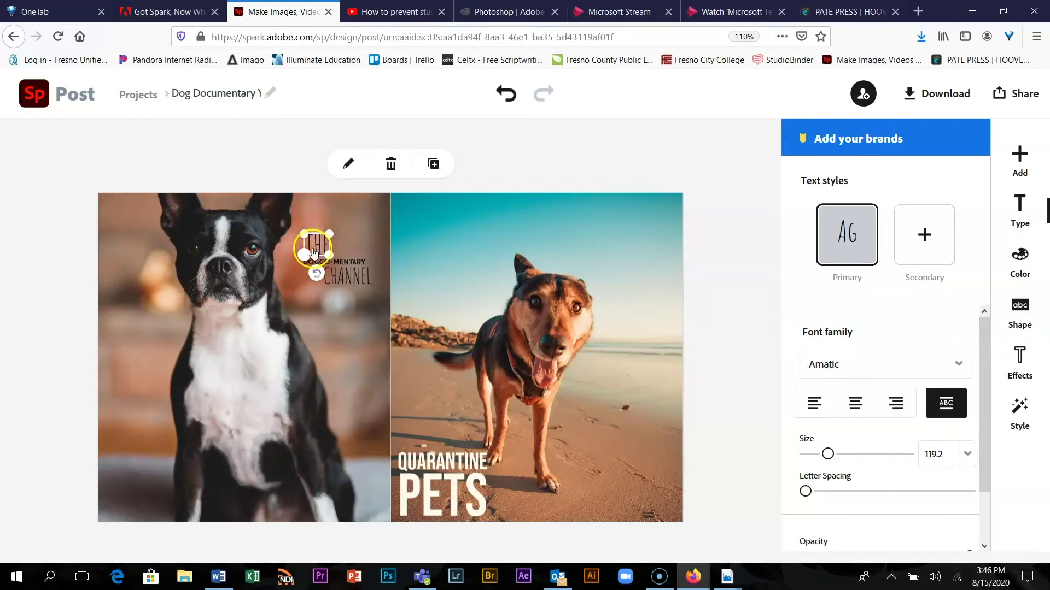
Step: Nudge the "THE" text until its left edge is flush with the start of "DOGGO-MENTARY"
{"action": "left_click", "coordinate": [319, 249]}
{"action": "mouse_move", "coordinate": [320, 250]}
{"action": "left_mouse_down"}
{"action": "mouse_move", "coordinate": [326, 264]}
{"action": "mouse_move", "coordinate": [330, 256]}
{"action": "left_mouse_up"}
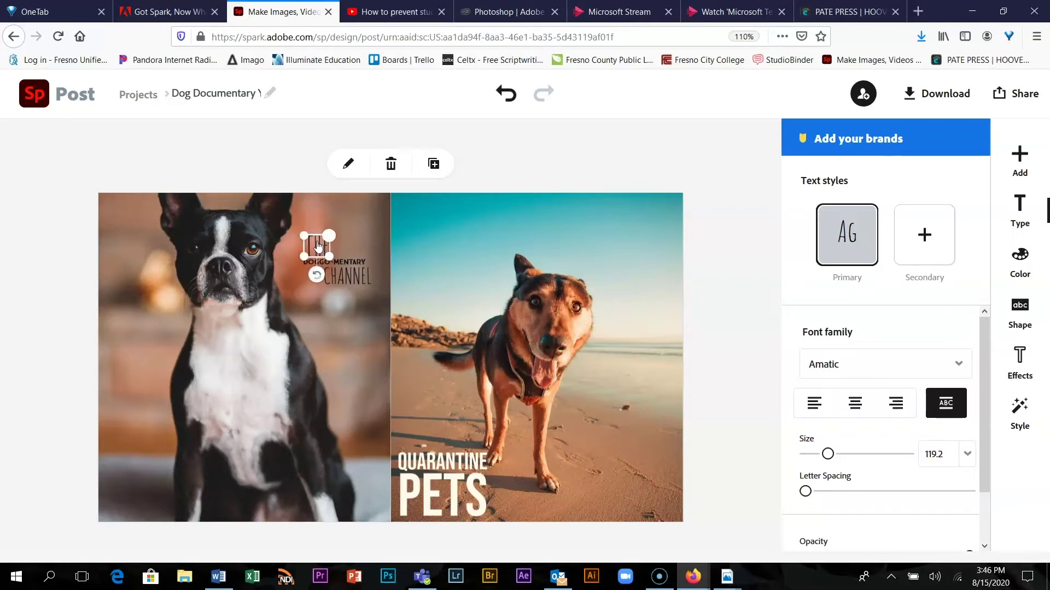
{"action": "left_click", "coordinate": [543, 178]}
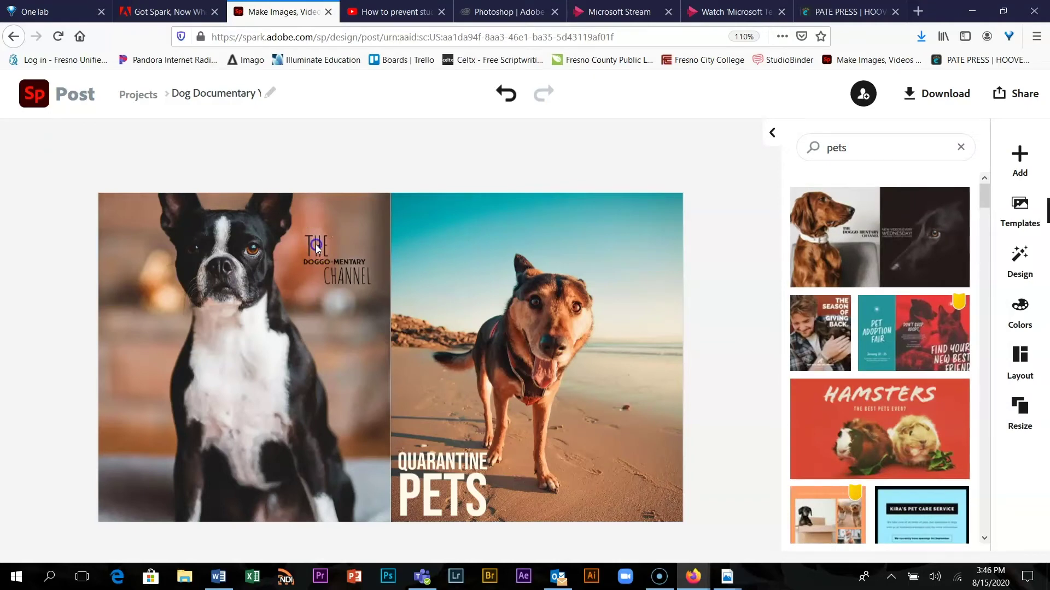
{"action": "left_click_drag", "start_coordinate": [316, 247], "coordinate": [316, 247]}
{"action": "left_click_drag", "start_coordinate": [307, 244], "coordinate": [318, 244]}
{"action": "left_click", "coordinate": [400, 243]}
{"action": "left_click", "coordinate": [318, 246]}
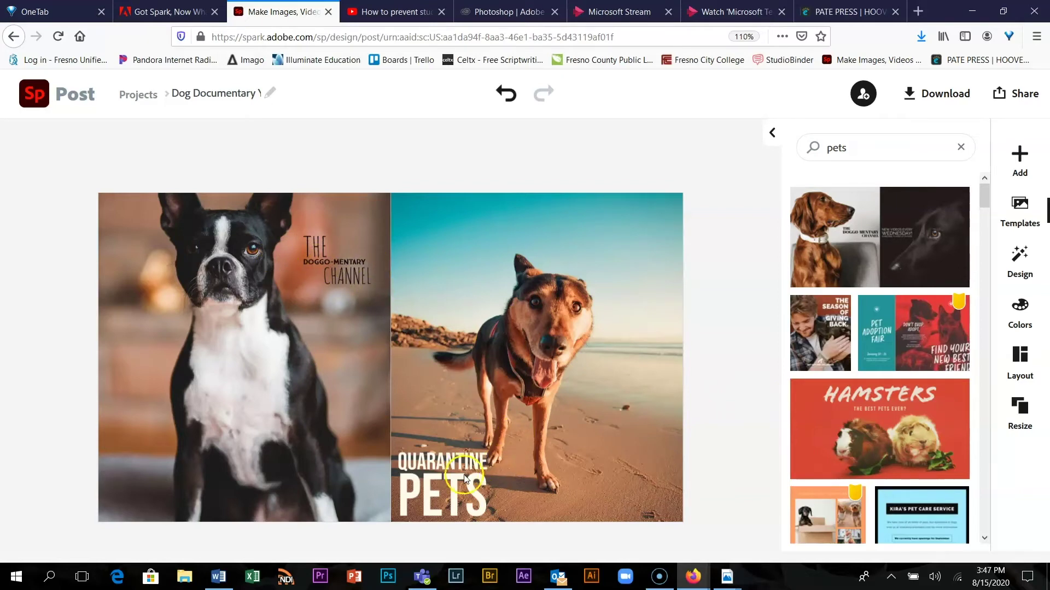
Step: Replace the wording of the "THE" text on the Boston terrier photo with "Show"
{"action": "left_click", "coordinate": [313, 251]}
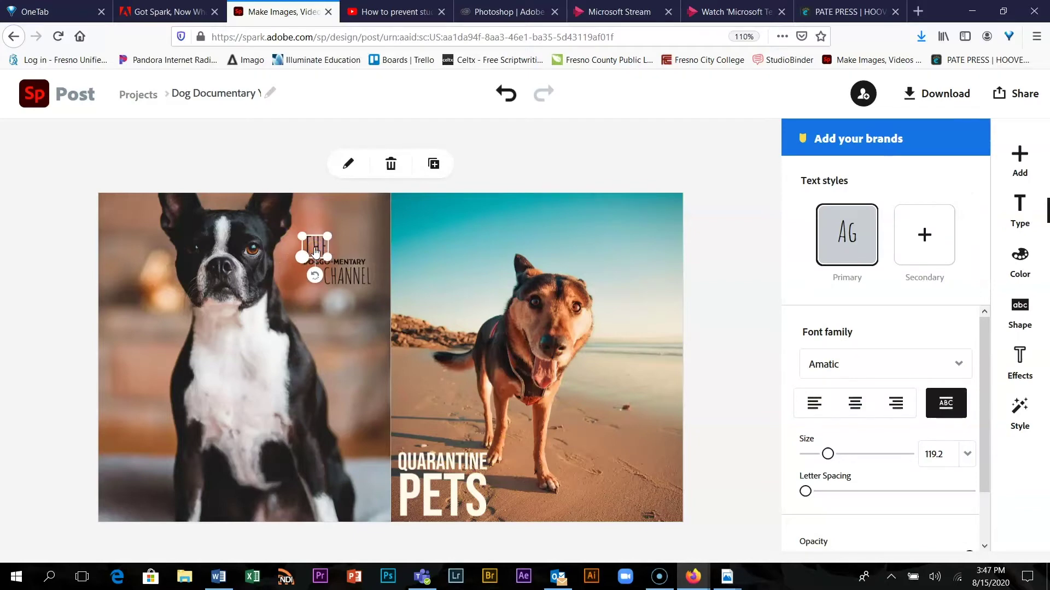
{"action": "left_click", "coordinate": [314, 251]}
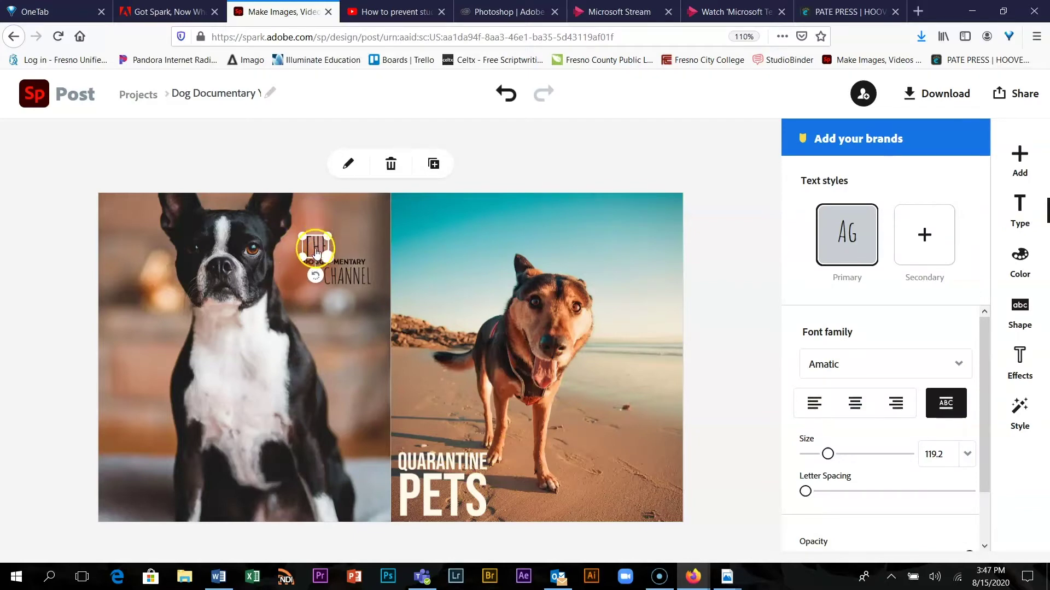
{"action": "left_click", "coordinate": [315, 252]}
{"action": "left_click", "coordinate": [346, 165]}
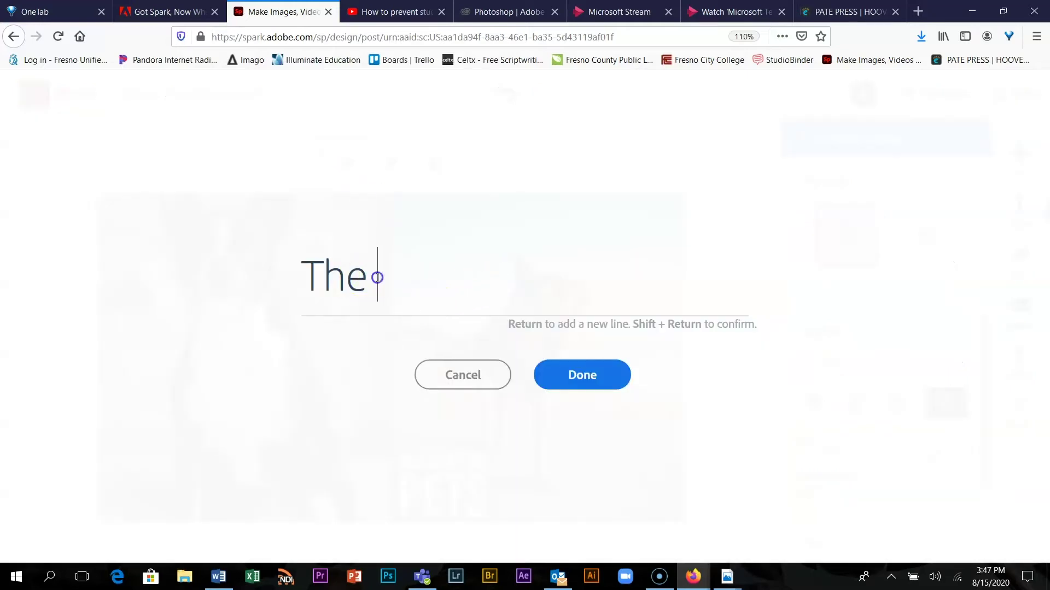
{"action": "left_click_drag", "start_coordinate": [376, 275], "coordinate": [257, 276]}
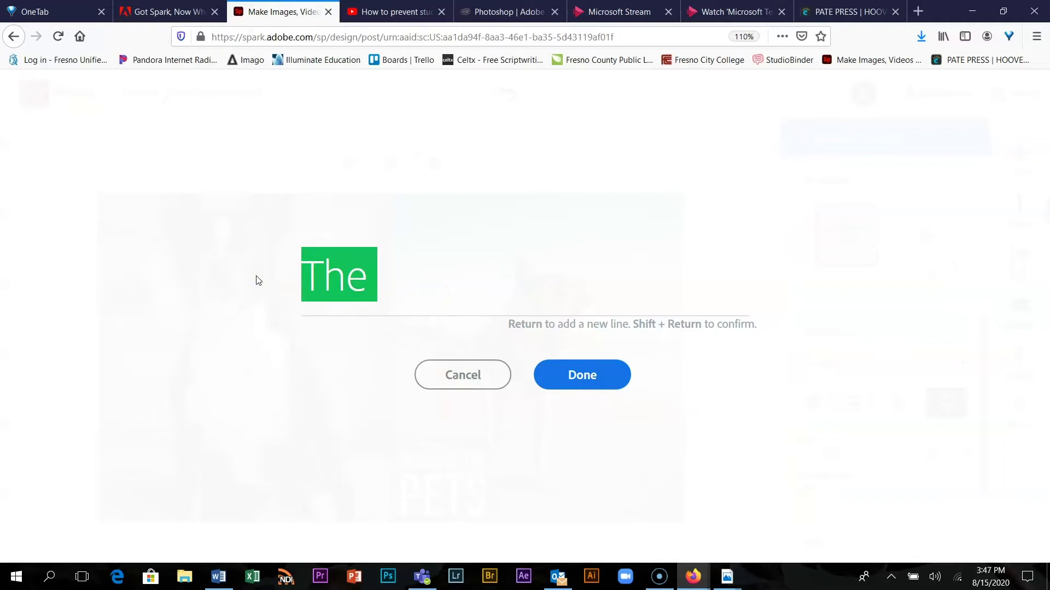
{"action": "type", "text": "Wha"}
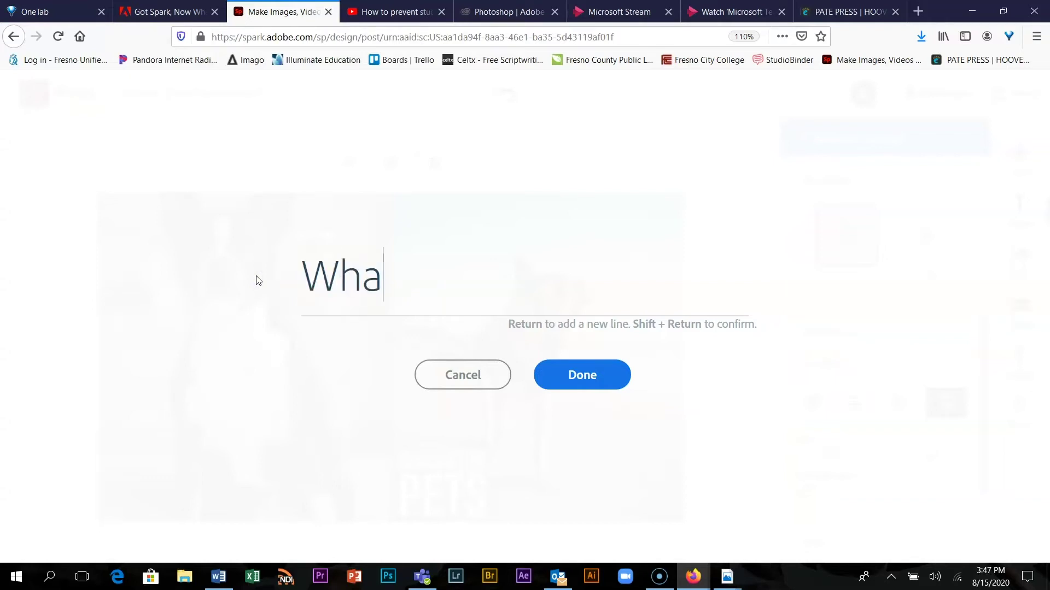
{"action": "key", "text": "BackSpace"}
{"action": "key", "text": "BackSpace"}
{"action": "type", "text": "Show"}
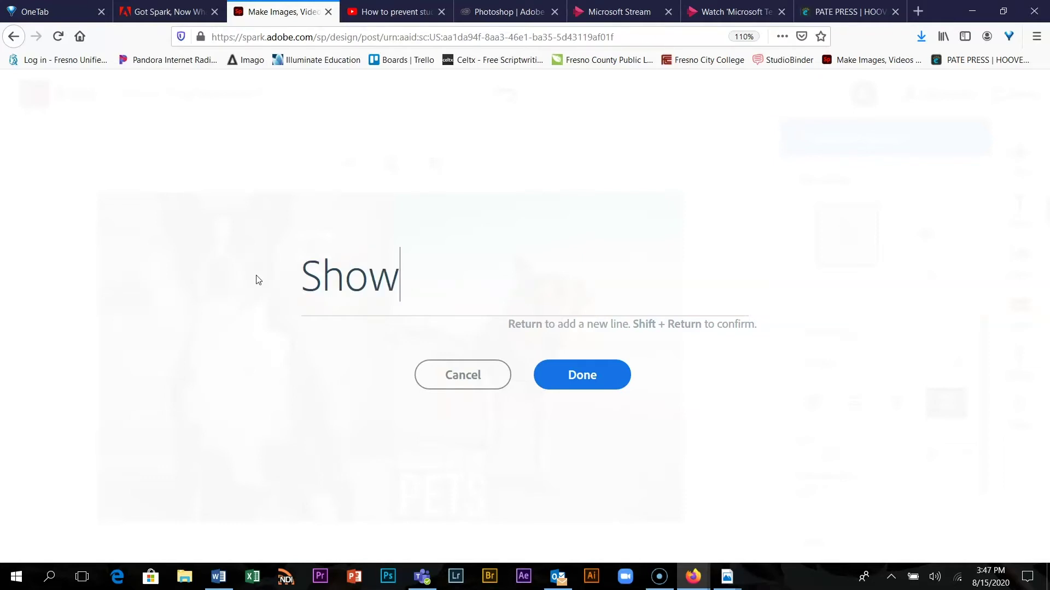
{"action": "left_click", "coordinate": [582, 364]}
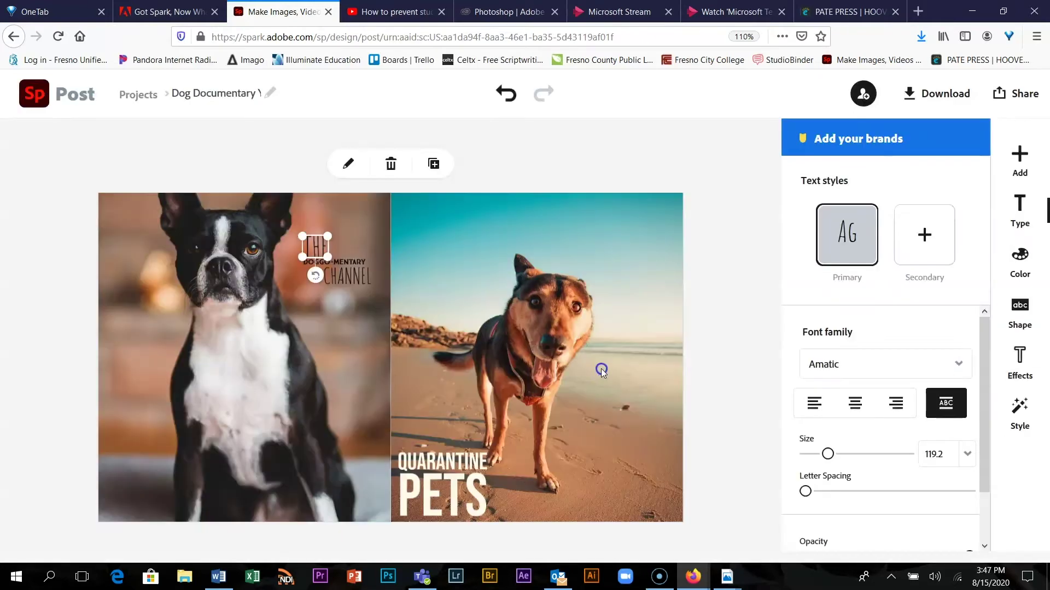
Step: Replace the "Doggo-mentary" wording with "us your"
{"action": "left_click", "coordinate": [346, 265]}
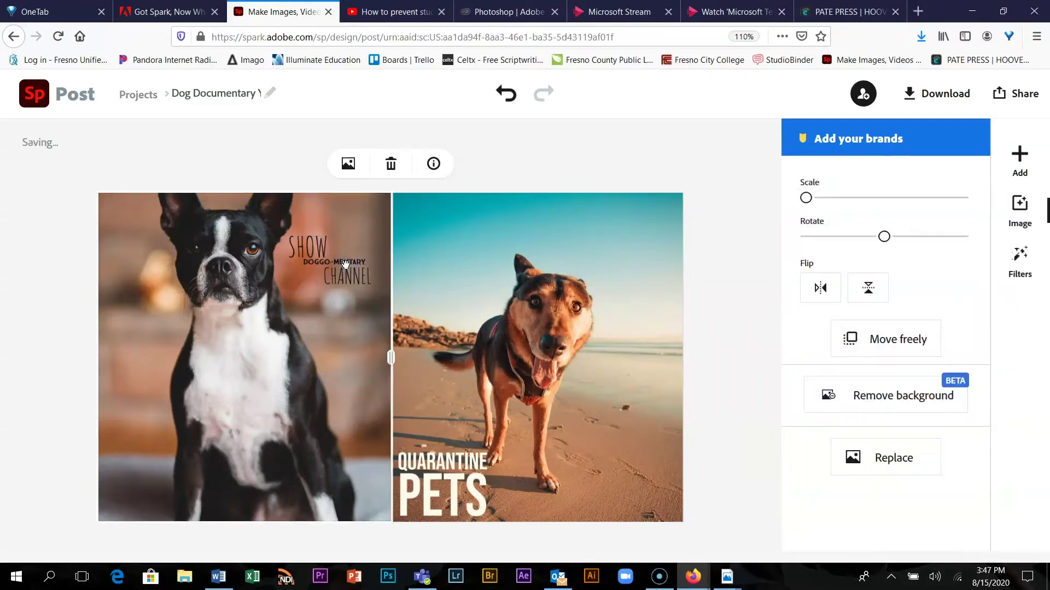
{"action": "left_click", "coordinate": [350, 261]}
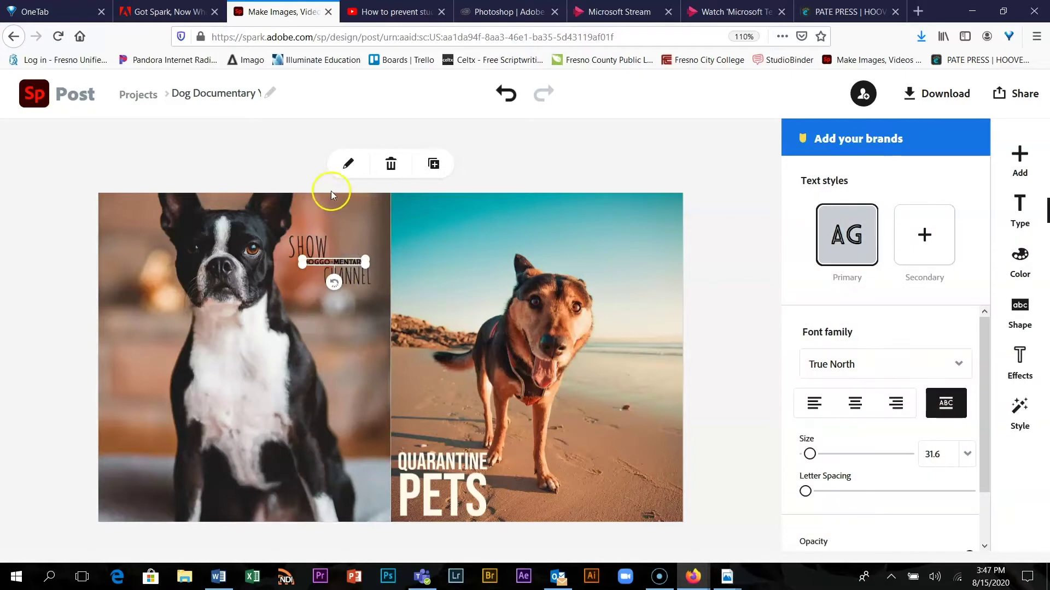
{"action": "left_click", "coordinate": [351, 165]}
{"action": "left_click_drag", "start_coordinate": [600, 288], "coordinate": [231, 289]}
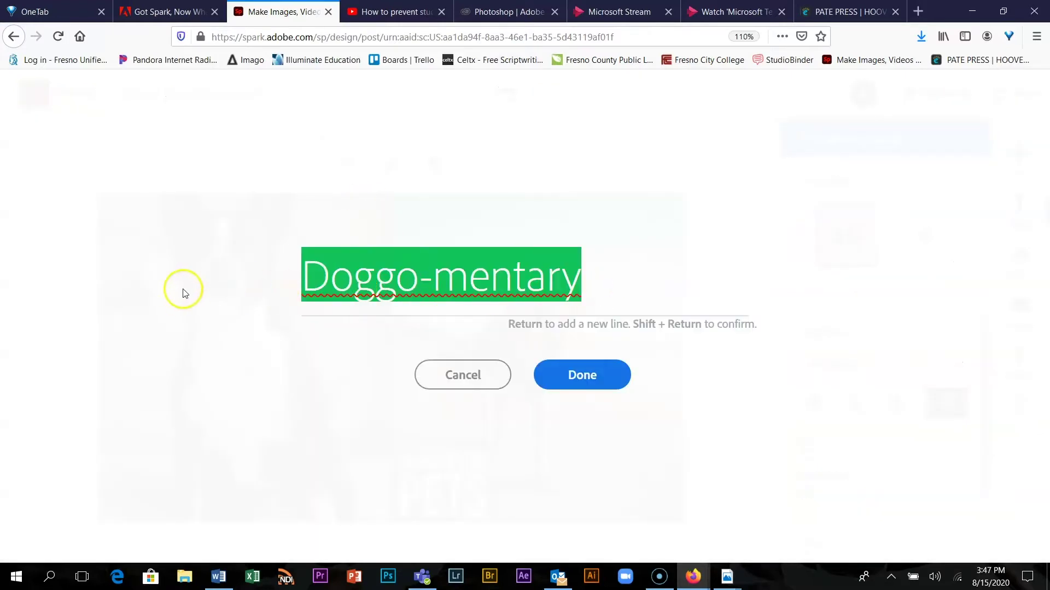
{"action": "type", "text": "us your"}
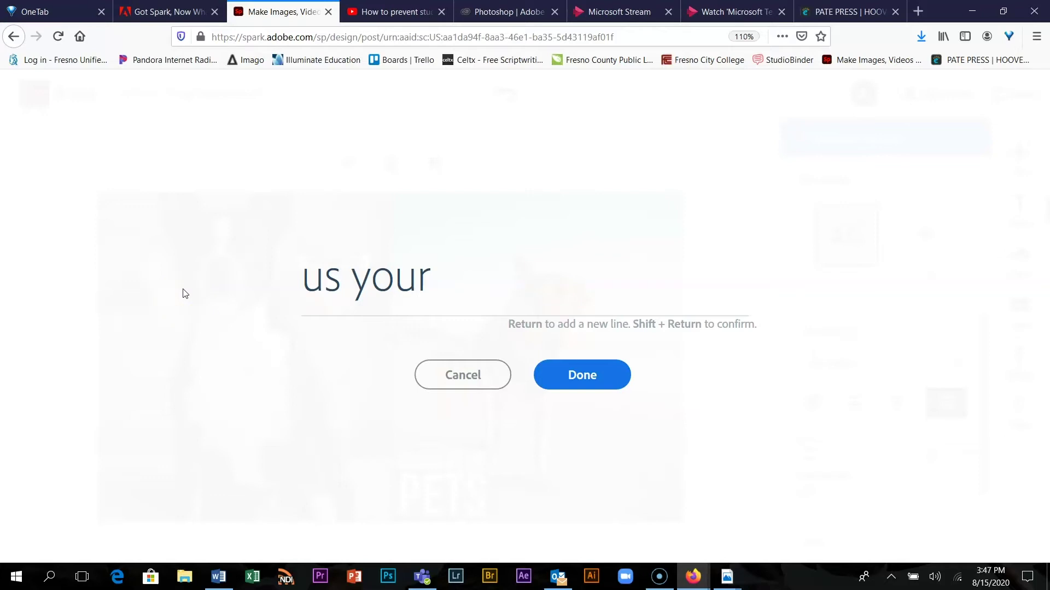
{"action": "left_click", "coordinate": [542, 375]}
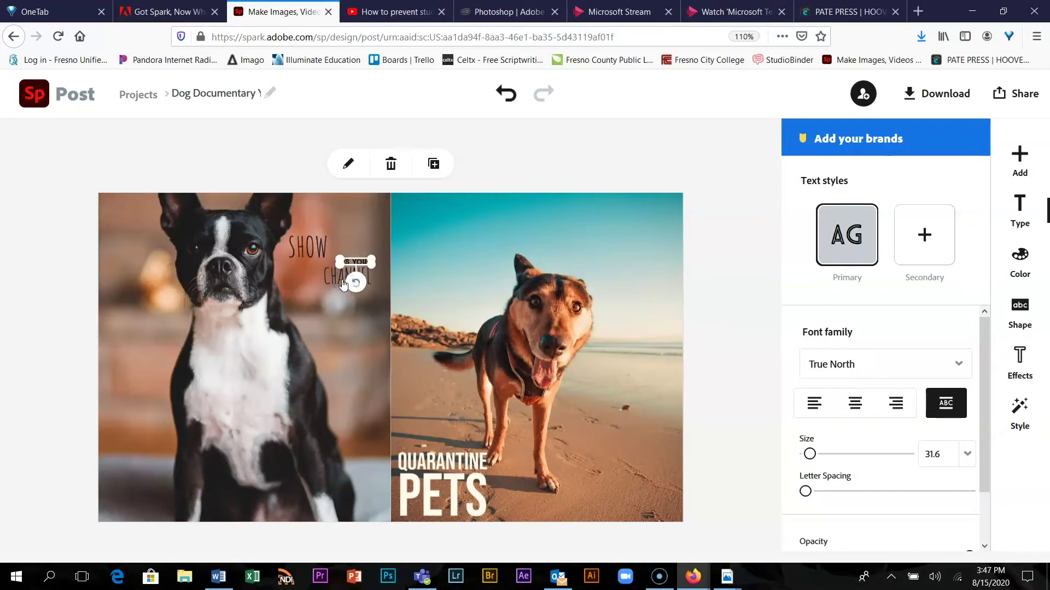
Step: Replace the "channel" wording on the Boston terrier photo with "favorite"
{"action": "left_click", "coordinate": [330, 328]}
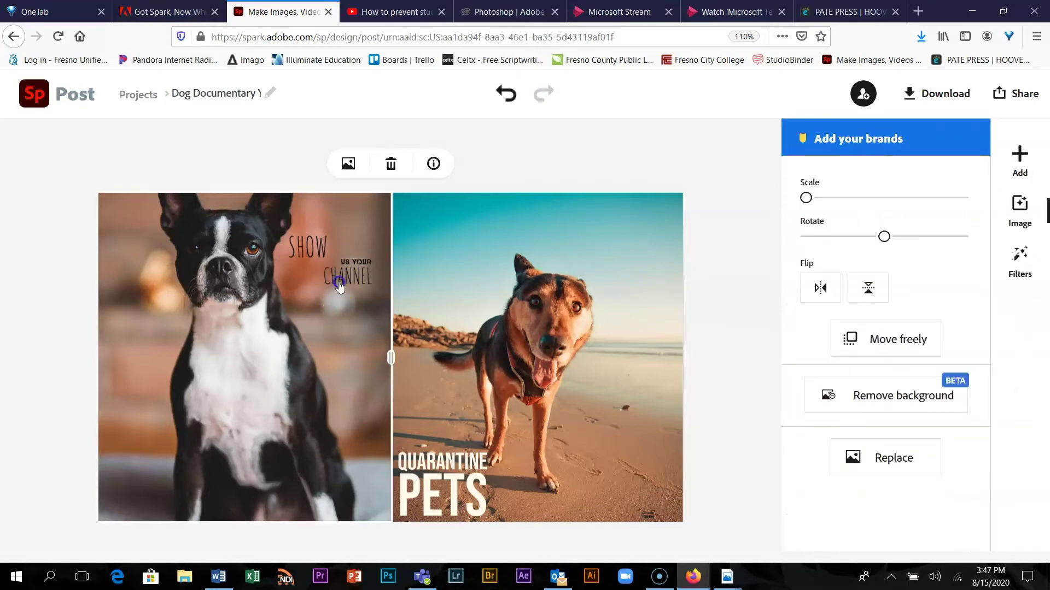
{"action": "left_click", "coordinate": [339, 284]}
{"action": "left_click", "coordinate": [348, 164]}
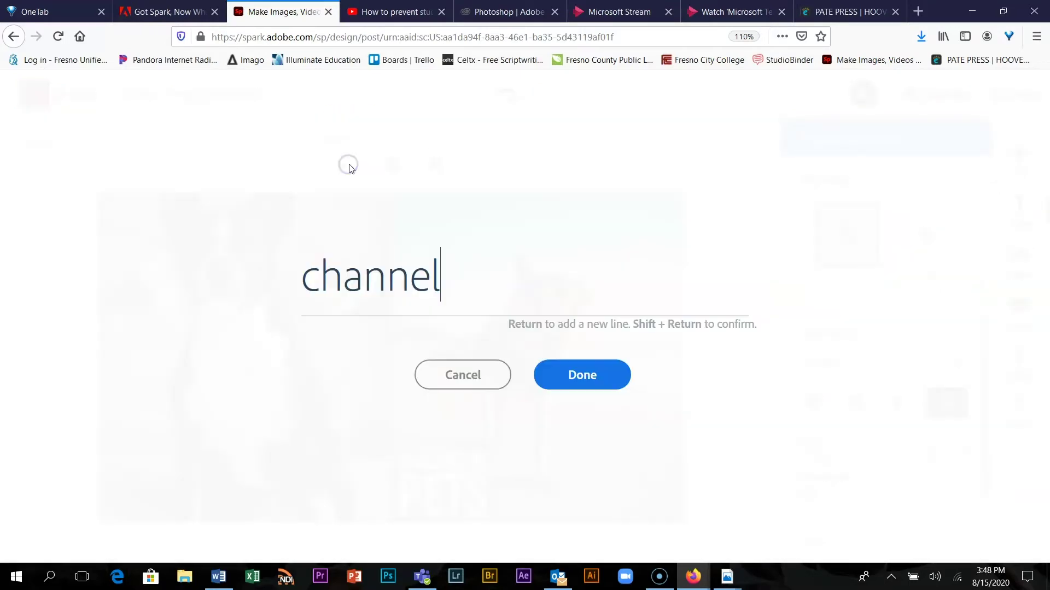
{"action": "left_click_drag", "start_coordinate": [441, 279], "coordinate": [193, 281]}
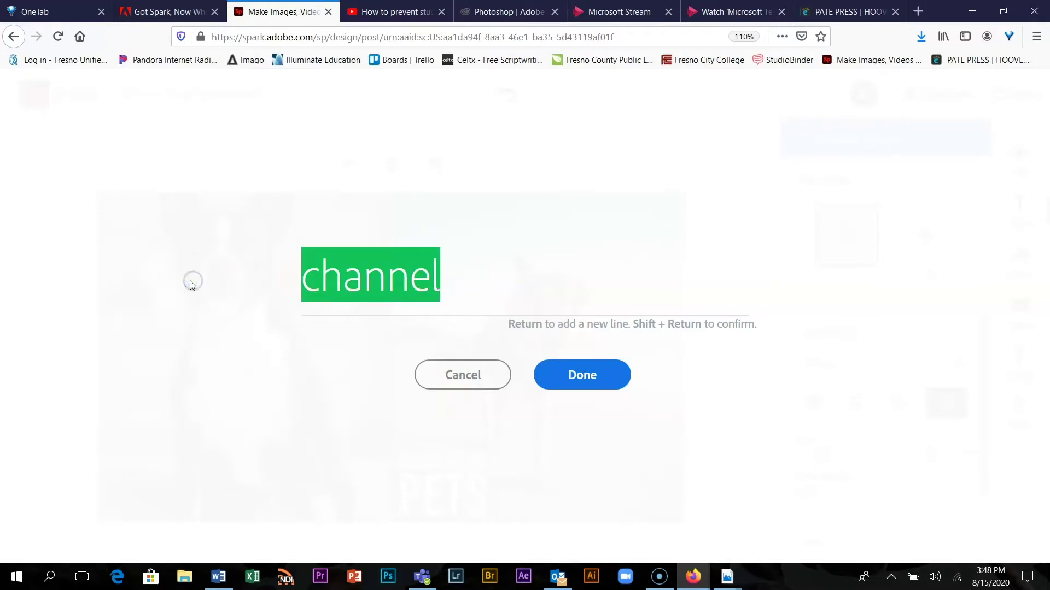
{"action": "type", "text": "favorite"}
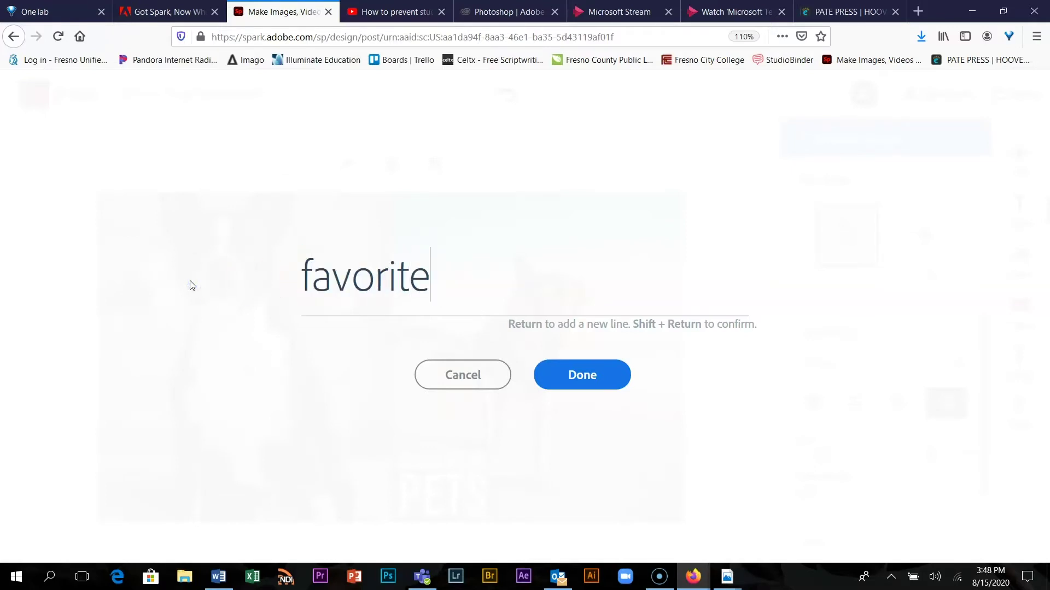
{"action": "left_click", "coordinate": [578, 370]}
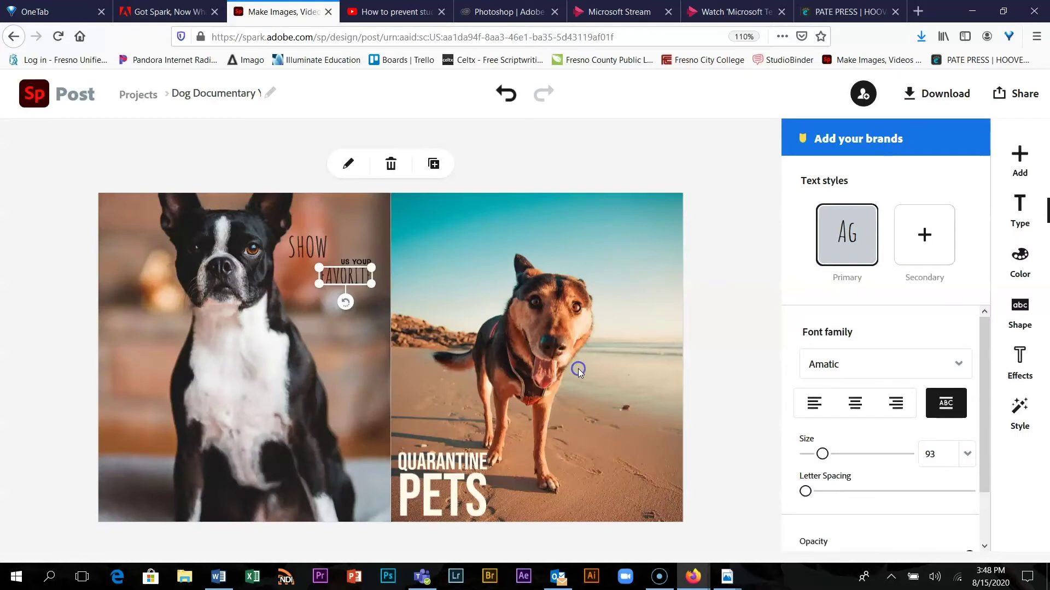
Step: Move the "SHOW" text directly above "US YOUR" so its right edge lines up with "FAVORITE"
{"action": "left_click", "coordinate": [308, 247]}
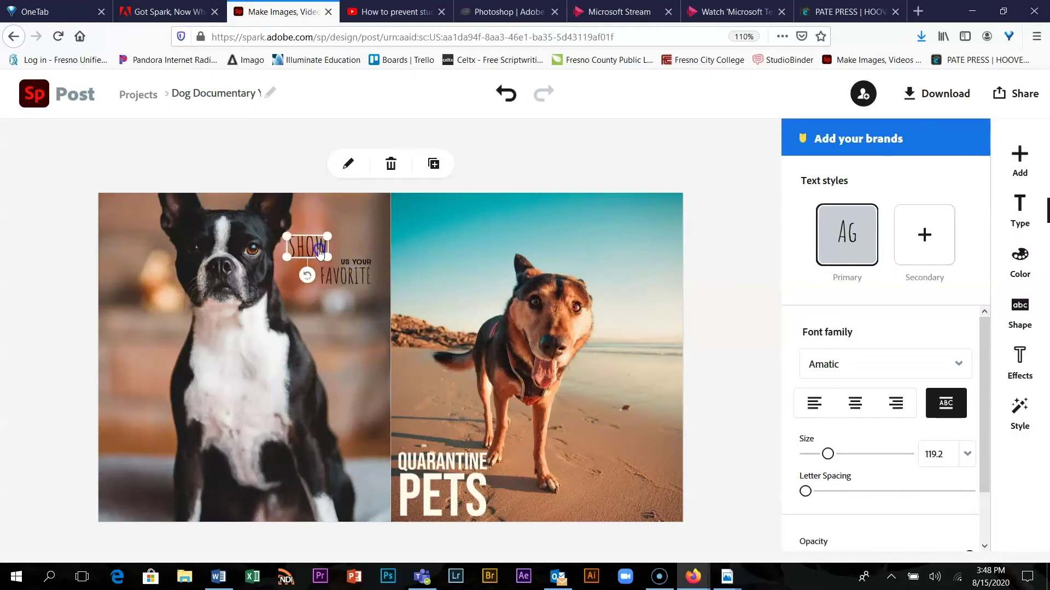
{"action": "left_click", "coordinate": [356, 250]}
{"action": "left_click", "coordinate": [312, 243]}
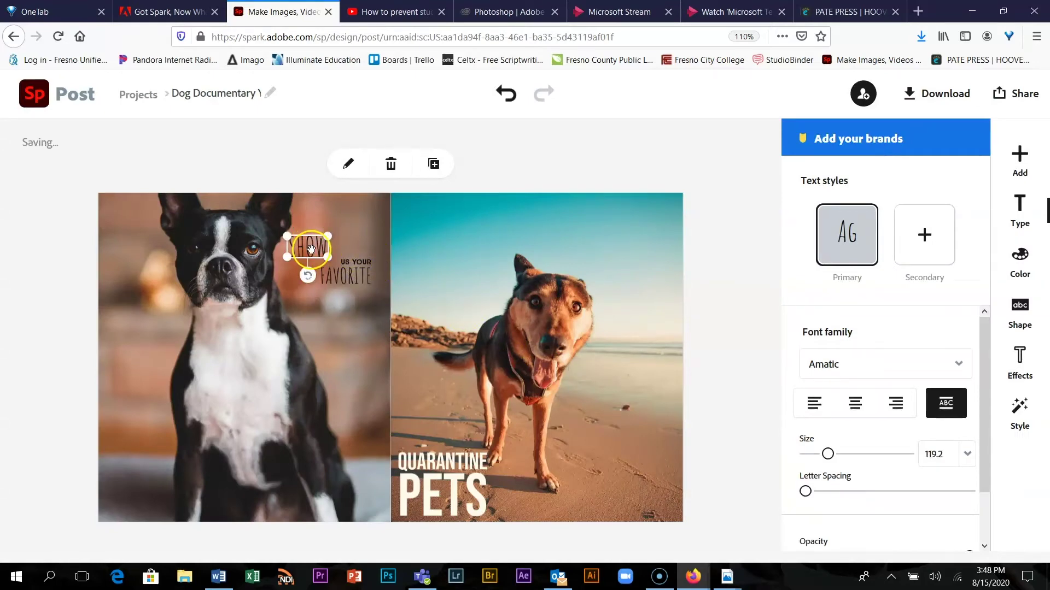
{"action": "left_click_drag", "start_coordinate": [310, 248], "coordinate": [356, 250]}
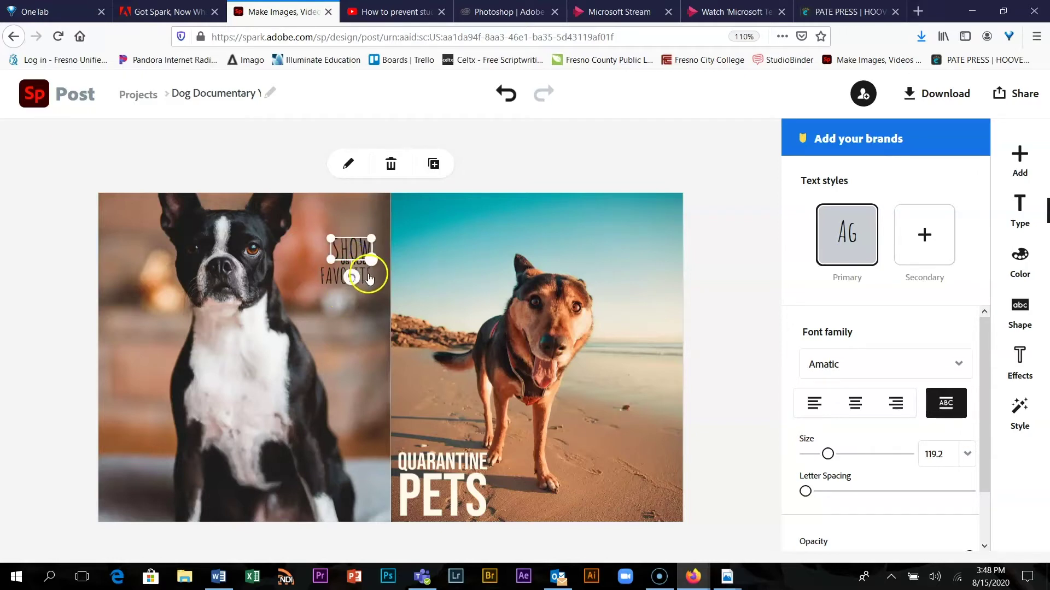
{"action": "left_click", "coordinate": [362, 282]}
{"action": "left_click", "coordinate": [362, 284]}
{"action": "left_click_drag", "start_coordinate": [350, 276], "coordinate": [351, 280]}
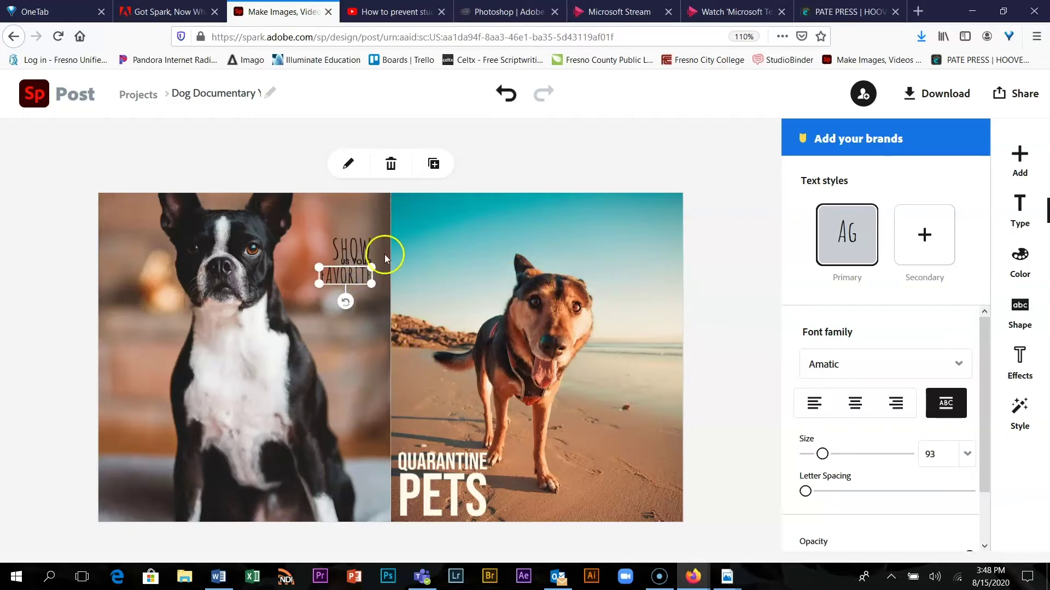
{"action": "left_click", "coordinate": [361, 252]}
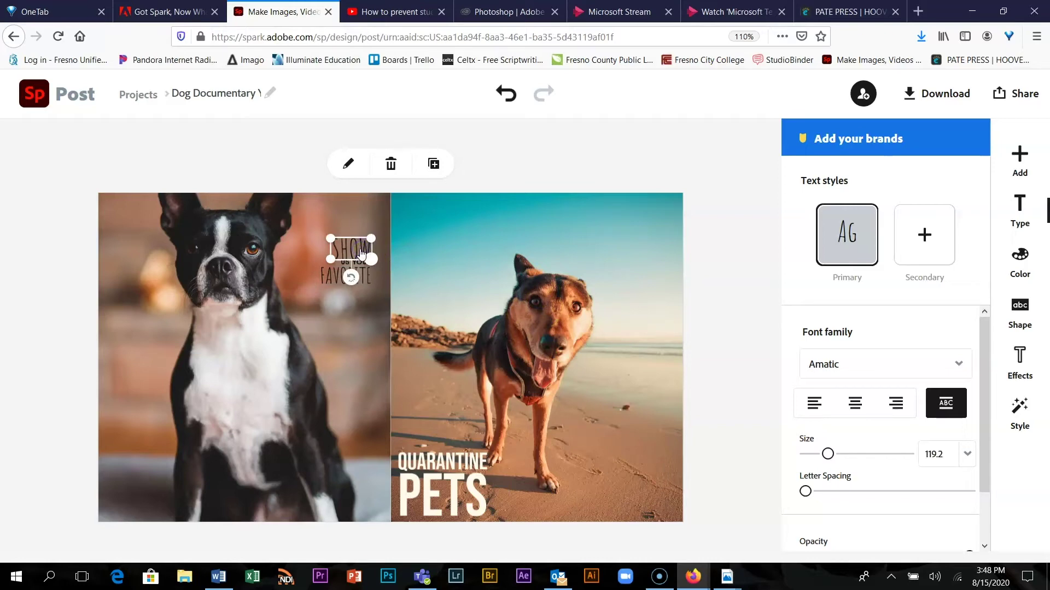
{"action": "left_click", "coordinate": [620, 174]}
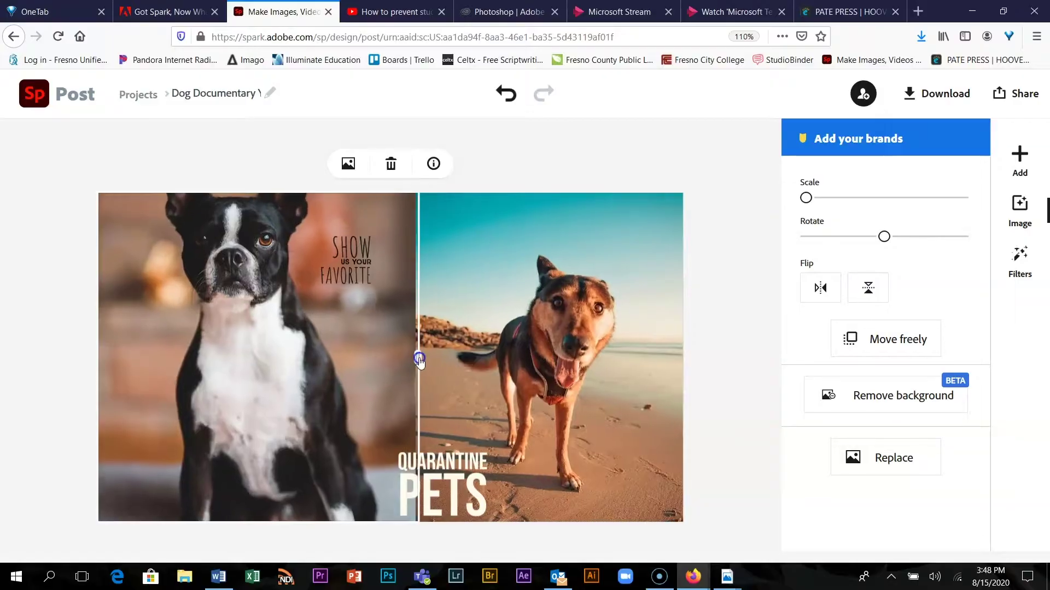
Step: Widen the Boston terrier photo's cell over the beach photo and shift the beach dog fully into its narrower cell
{"action": "left_click_drag", "start_coordinate": [417, 356], "coordinate": [498, 359]}
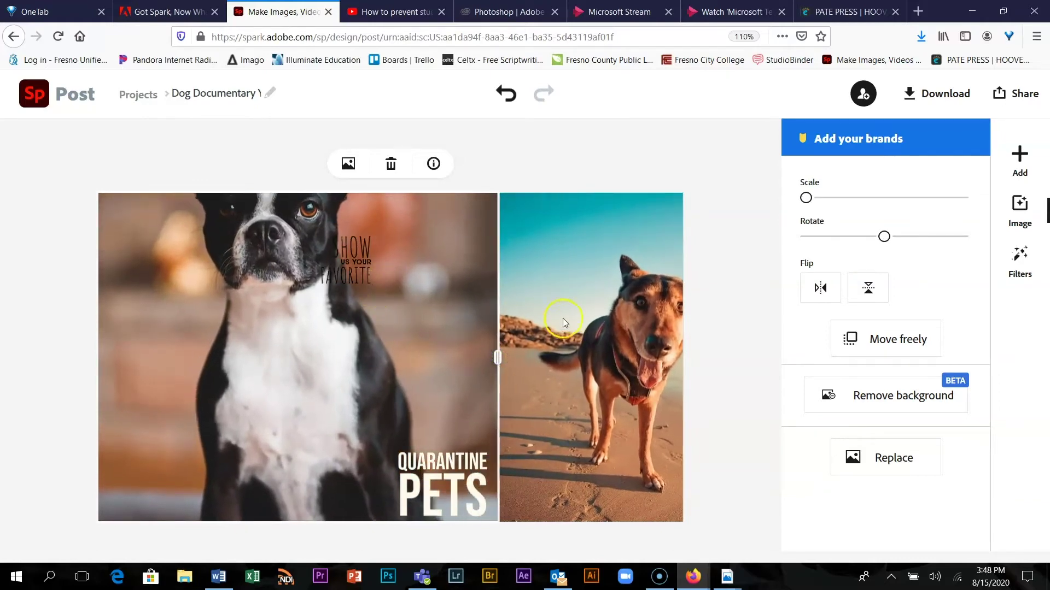
{"action": "double_click", "coordinate": [621, 329]}
{"action": "left_click_drag", "start_coordinate": [621, 329], "coordinate": [596, 326]}
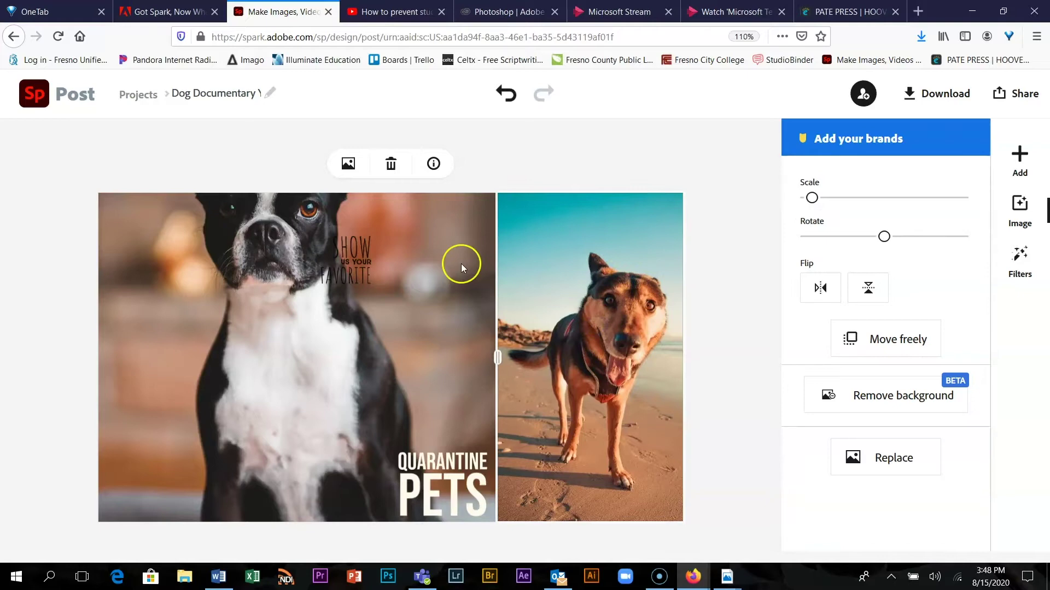
Step: Shift the Boston terrier photo down within its cell so the dog's whole face and ears are in frame
{"action": "left_click", "coordinate": [287, 343]}
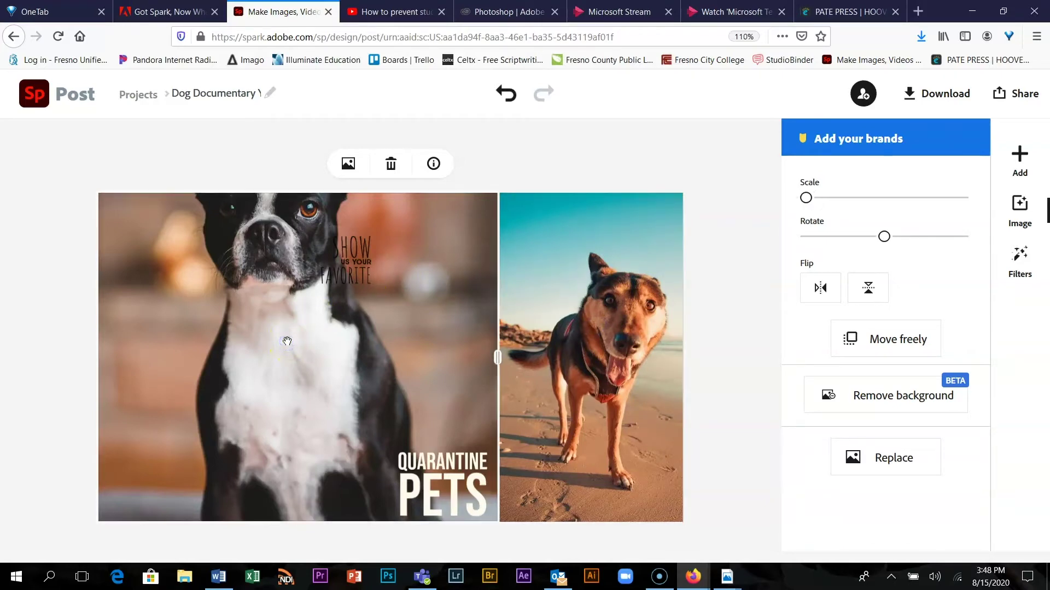
{"action": "left_click", "coordinate": [287, 341]}
{"action": "left_click_drag", "start_coordinate": [287, 341], "coordinate": [284, 412]}
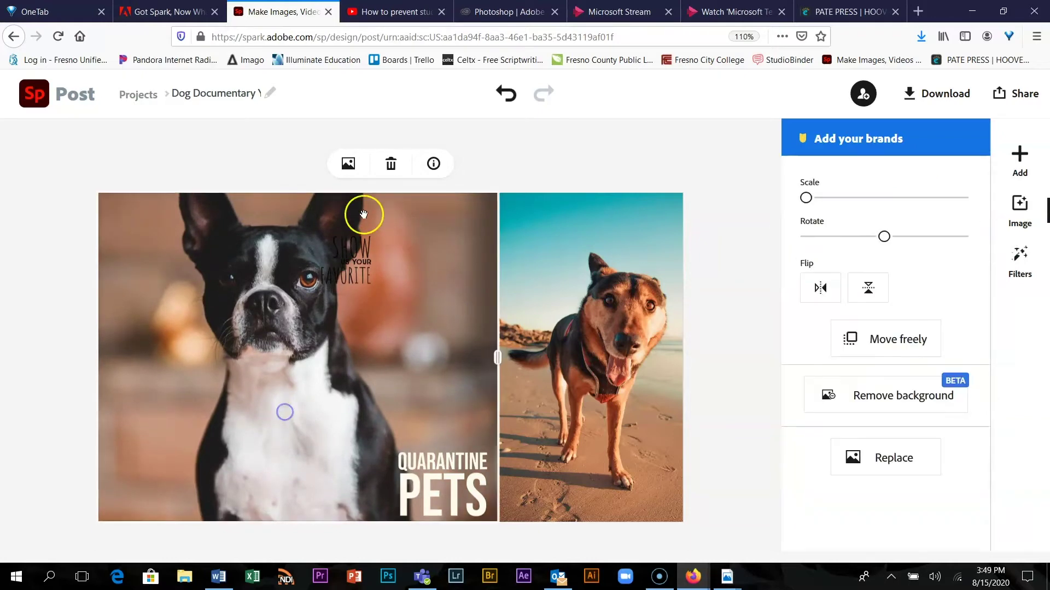
Step: Move the "SHOW" and "FAVORITE" texts together into the empty upper-right corner of the Boston terrier photo
{"action": "left_click", "coordinate": [365, 262]}
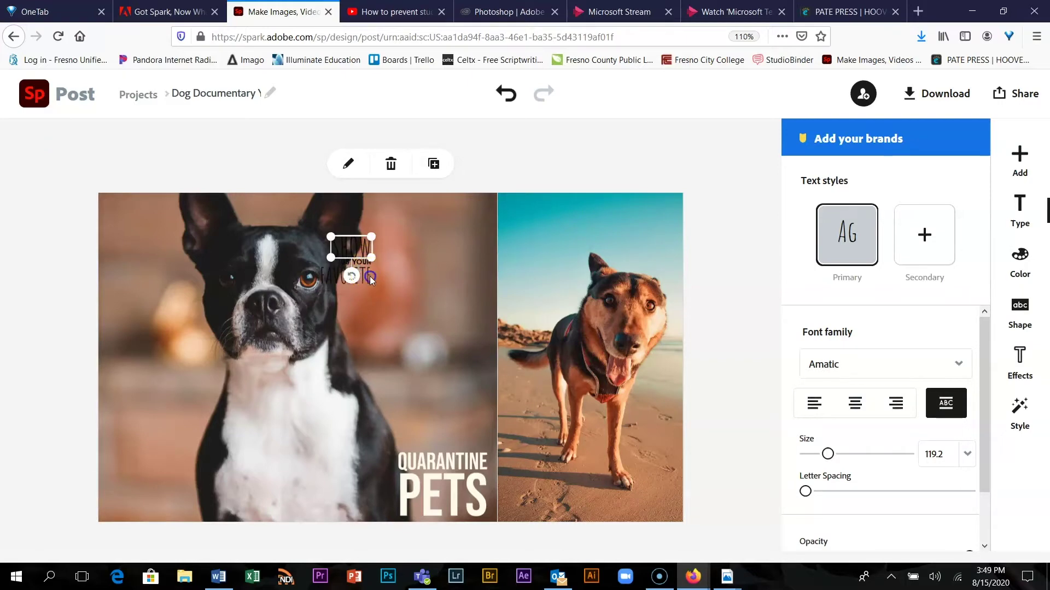
{"action": "left_click", "coordinate": [369, 277], "text": "shift"}
{"action": "left_click_drag", "start_coordinate": [358, 249], "coordinate": [465, 229]}
Step: Move the small "US YOUR" text between "SHOW" and "FAVORITE", flush with their right edges
{"action": "left_click", "coordinate": [356, 264]}
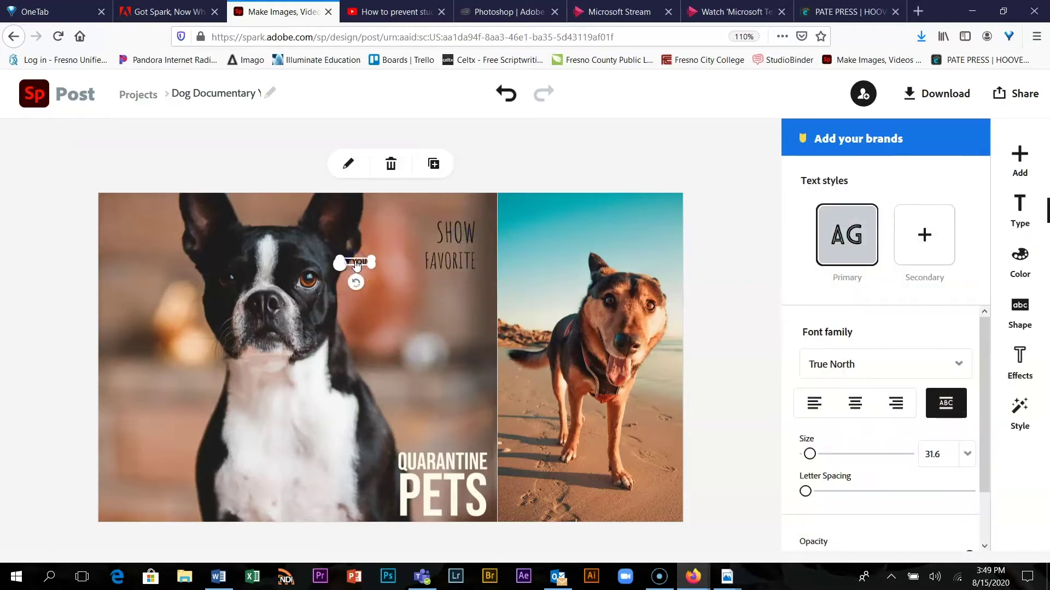
{"action": "mouse_move", "coordinate": [373, 263]}
{"action": "left_mouse_down"}
{"action": "mouse_move", "coordinate": [387, 259]}
{"action": "mouse_move", "coordinate": [360, 269]}
{"action": "left_mouse_up"}
{"action": "left_click", "coordinate": [354, 266]}
{"action": "scroll", "coordinate": [361, 268], "scroll_direction": "up", "scroll_amount": 5}
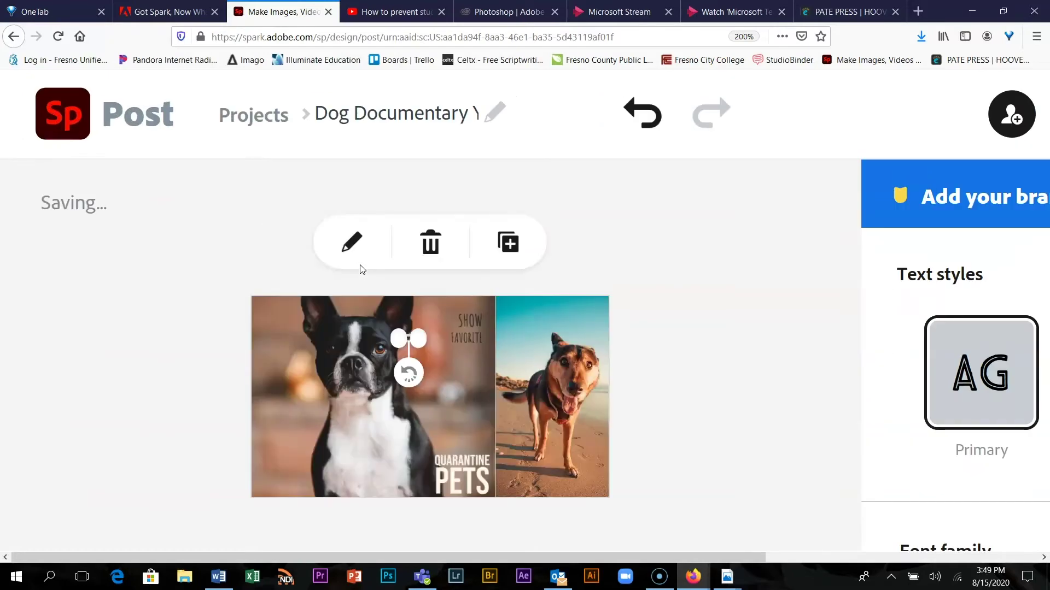
{"action": "scroll", "coordinate": [360, 268], "scroll_direction": "down", "scroll_amount": 6}
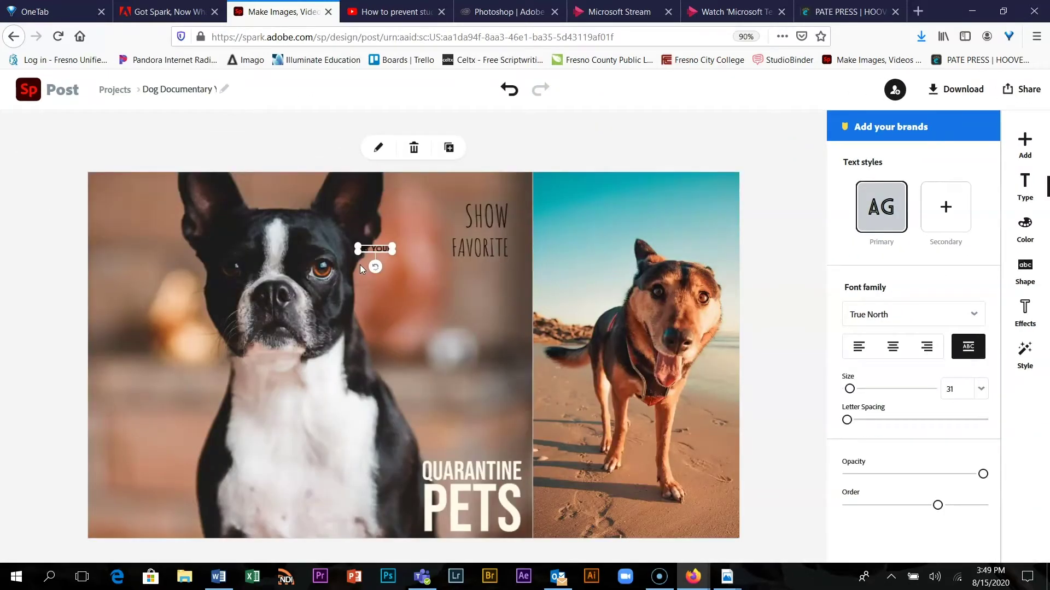
{"action": "left_click", "coordinate": [376, 247]}
{"action": "left_click", "coordinate": [378, 283]}
{"action": "left_click", "coordinate": [382, 249]}
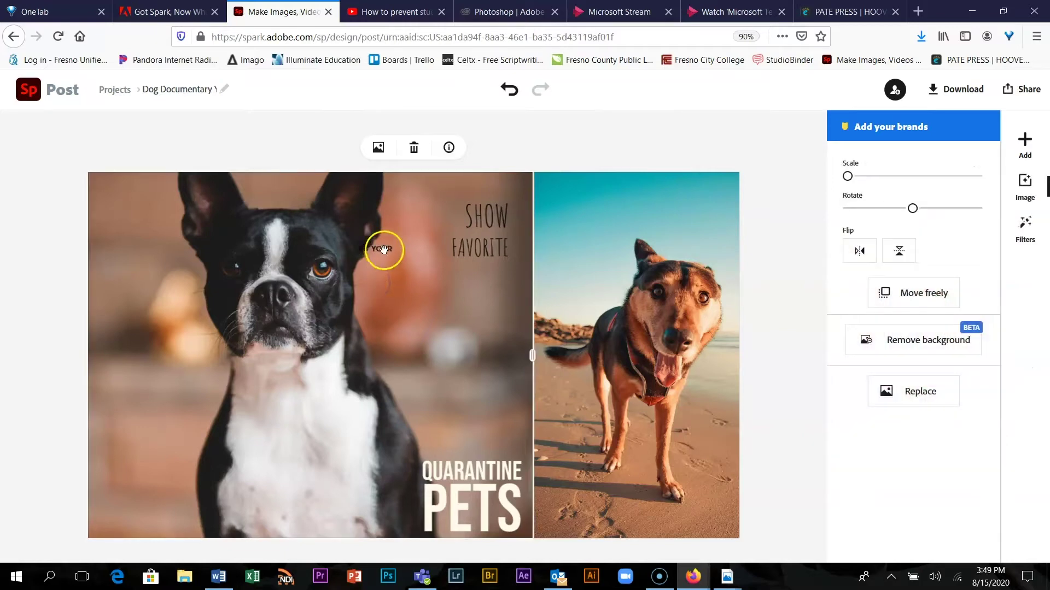
{"action": "left_click_drag", "start_coordinate": [385, 249], "coordinate": [406, 264]}
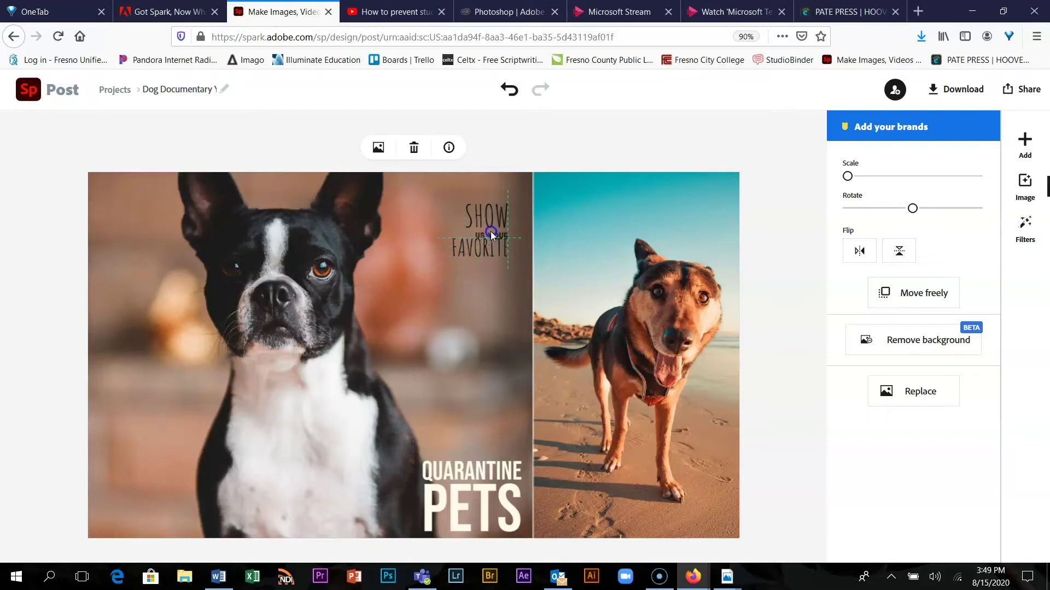
{"action": "left_click_drag", "start_coordinate": [491, 235], "coordinate": [492, 235]}
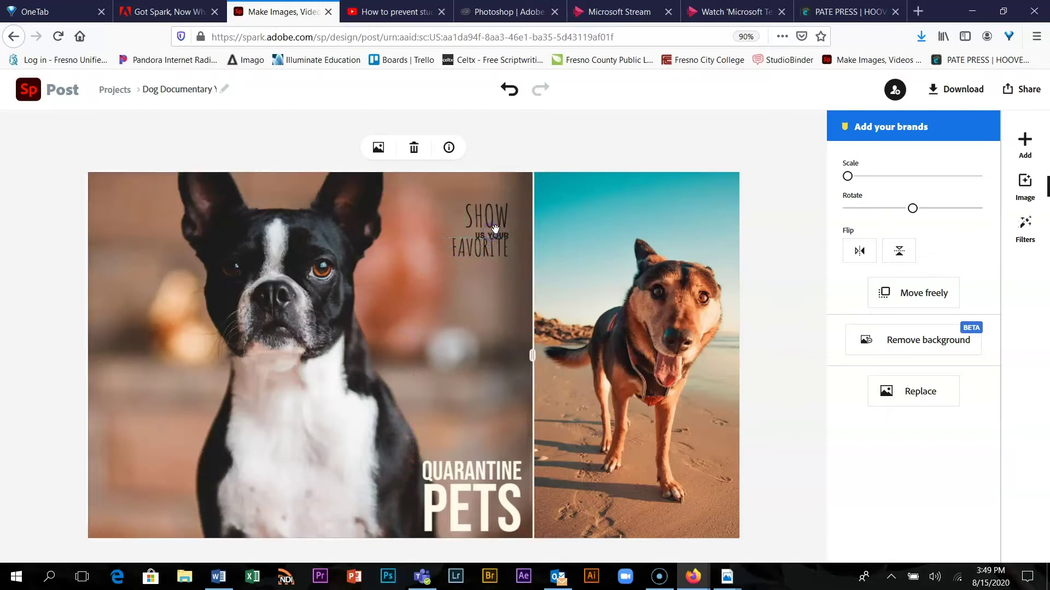
Step: Nudge the "US YOUR" text slightly upward so it fits in the gap between "SHOW" and "FAVORITE"
{"action": "left_click", "coordinate": [487, 229]}
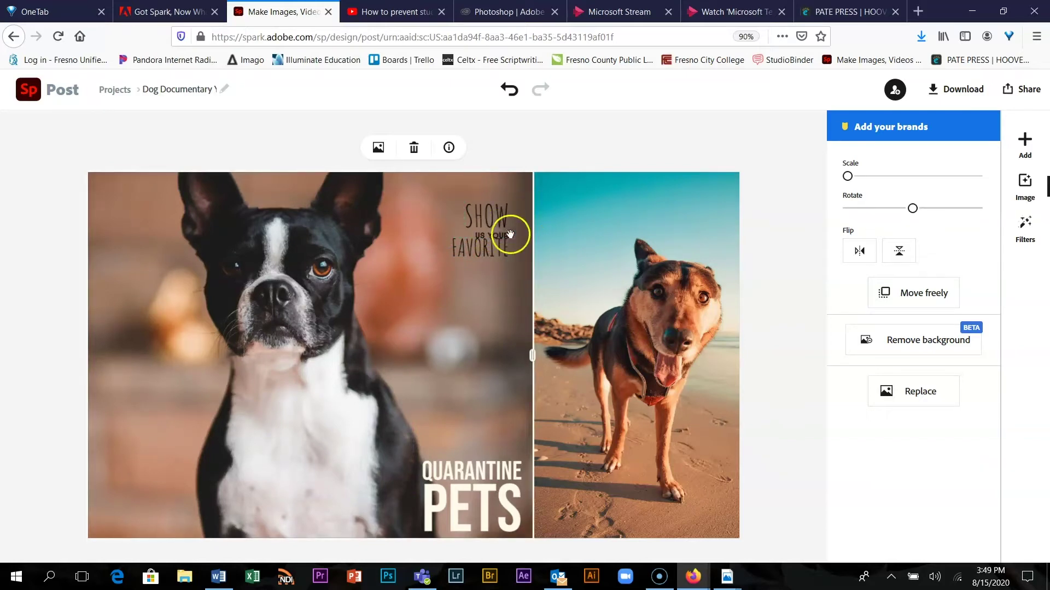
{"action": "left_click", "coordinate": [506, 237]}
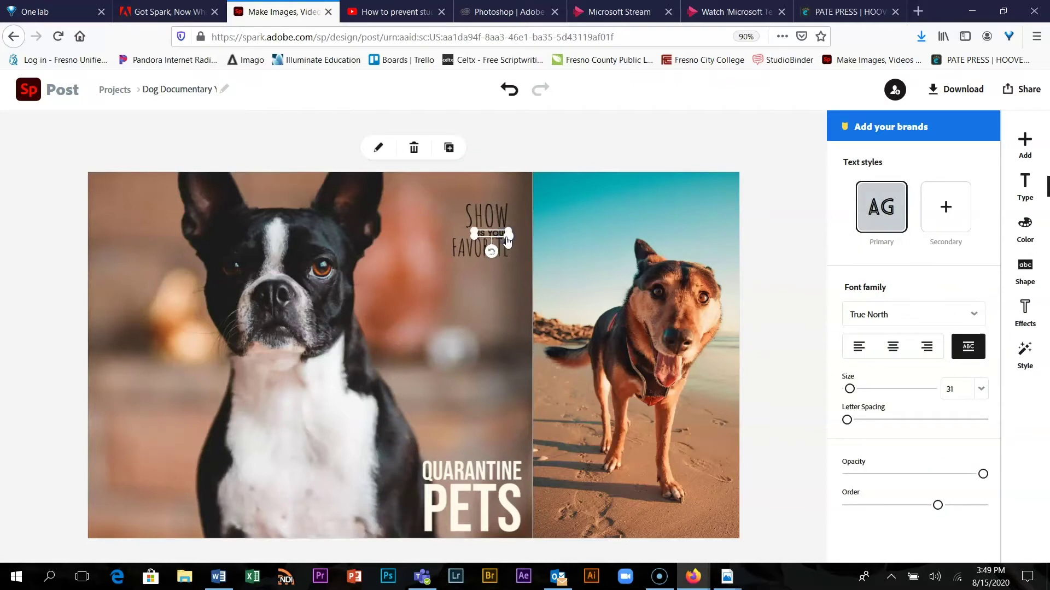
{"action": "left_click", "coordinate": [469, 222]}
{"action": "left_click", "coordinate": [508, 164]}
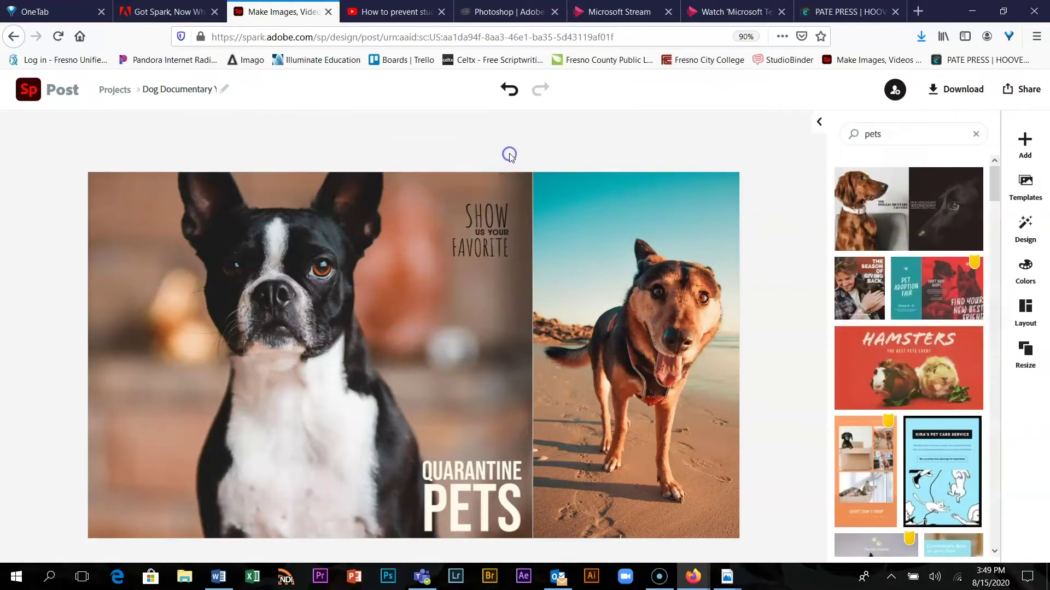
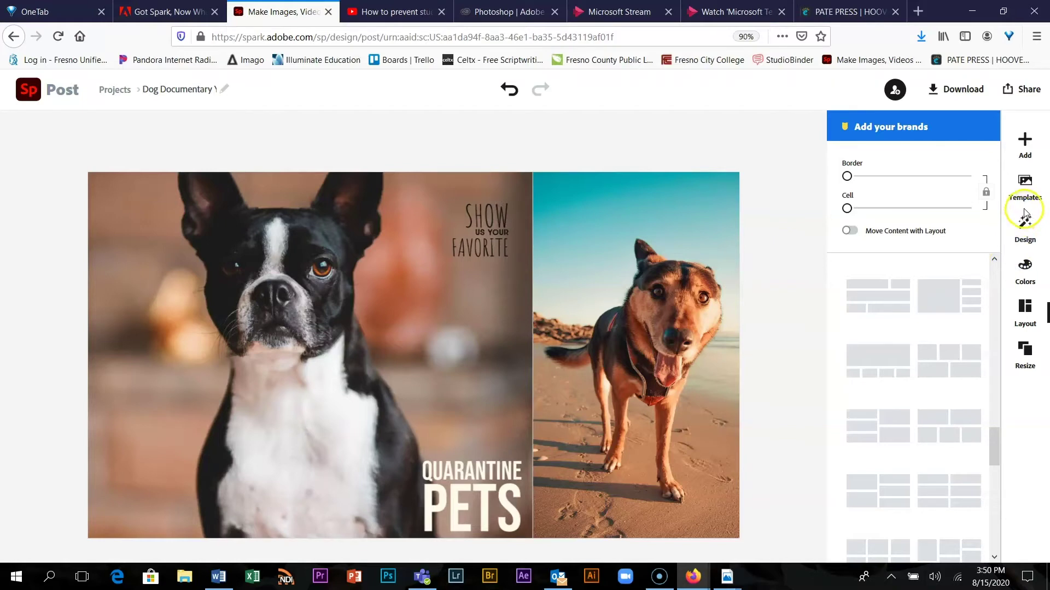
Step: Browse the "pets" template results for other layout and design ideas
{"action": "left_click", "coordinate": [1024, 189]}
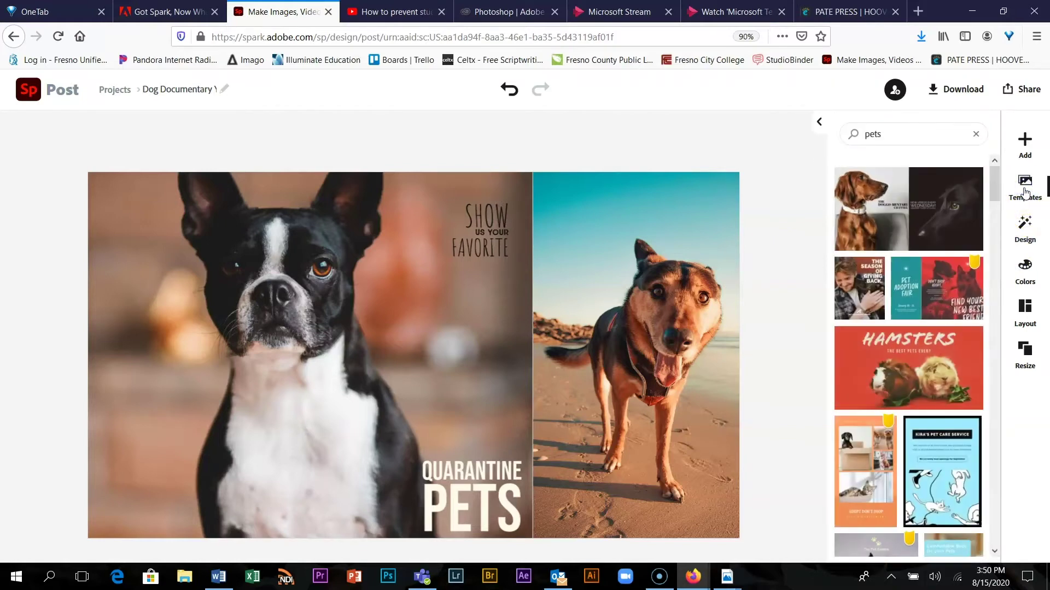
{"action": "scroll", "coordinate": [923, 470], "scroll_direction": "down", "scroll_amount": 5}
{"action": "scroll", "coordinate": [924, 470], "scroll_direction": "down", "scroll_amount": 4}
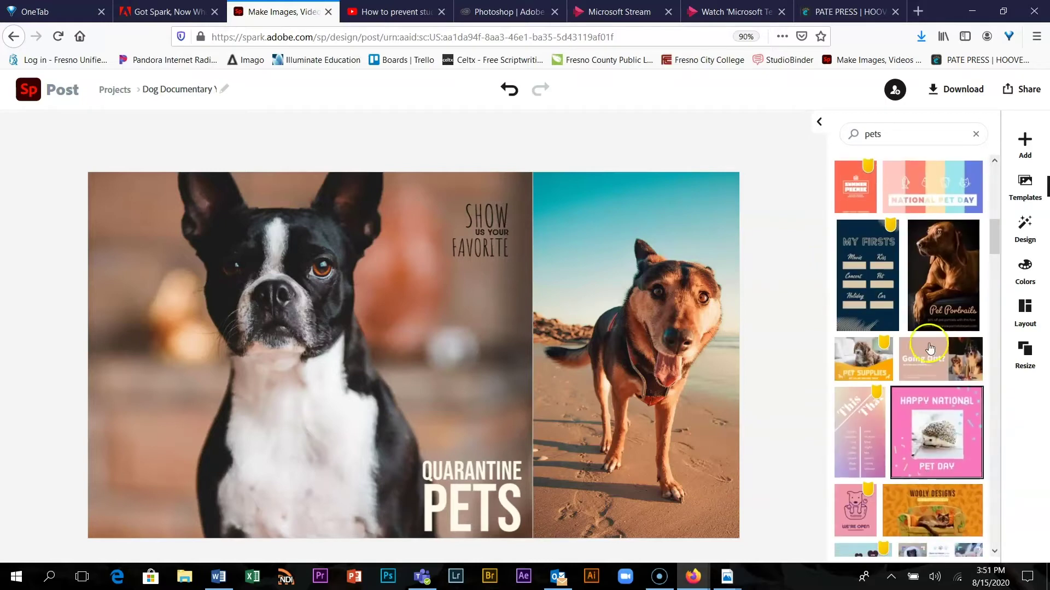
{"action": "scroll", "coordinate": [938, 279], "scroll_direction": "down", "scroll_amount": 1}
{"action": "scroll", "coordinate": [935, 329], "scroll_direction": "down", "scroll_amount": 3}
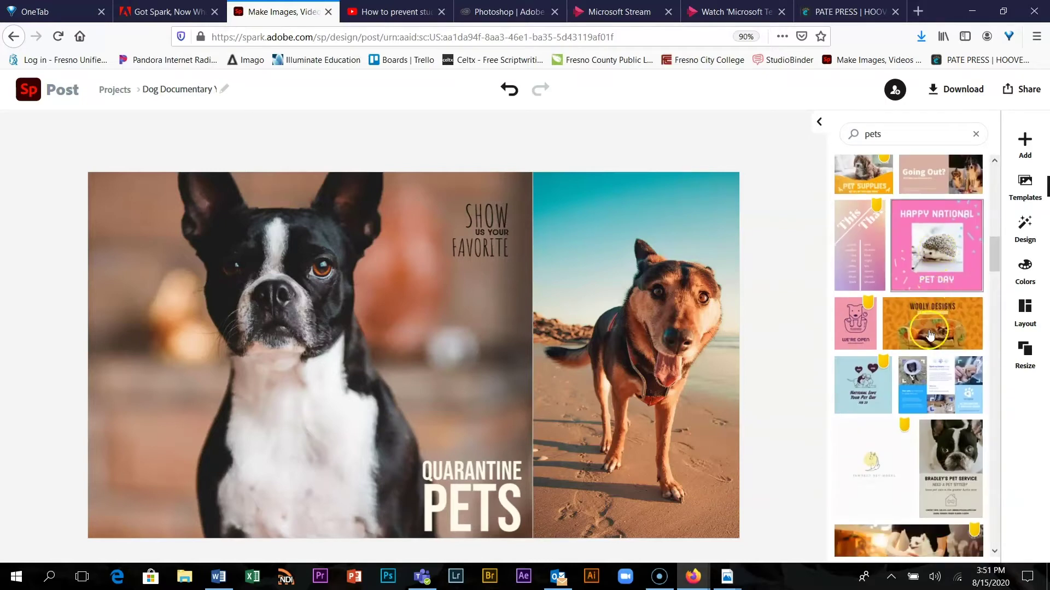
{"action": "scroll", "coordinate": [929, 378], "scroll_direction": "down", "scroll_amount": 3}
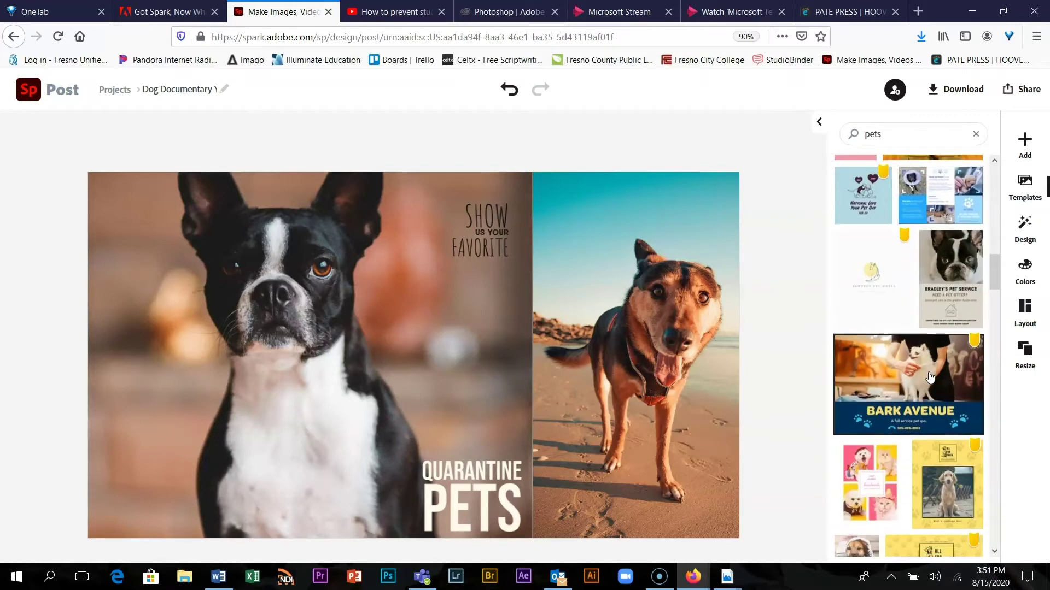
{"action": "scroll", "coordinate": [930, 377], "scroll_direction": "down", "scroll_amount": 3}
{"action": "scroll", "coordinate": [930, 378], "scroll_direction": "down", "scroll_amount": 5}
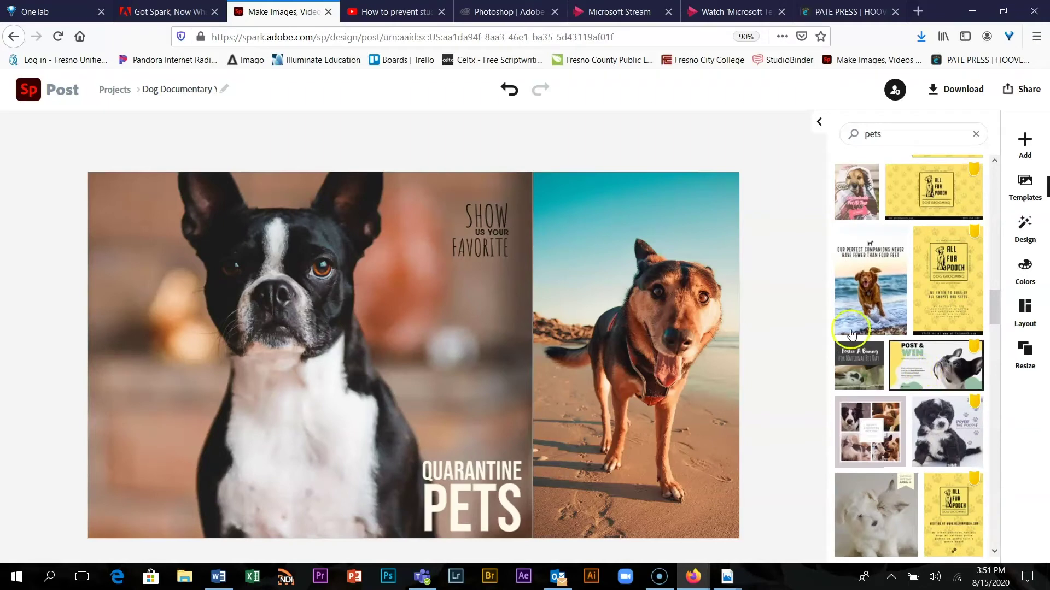
{"action": "left_click", "coordinate": [874, 300]}
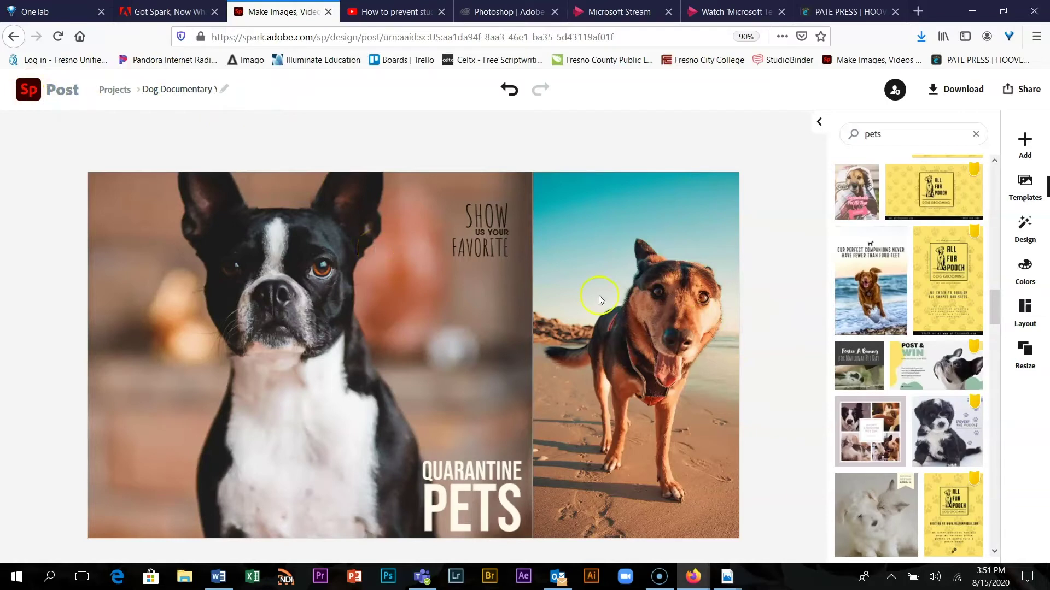
Step: Check the saved dog post by reopening it from the Spark home page's recent projects, and return to the home page
{"action": "left_click", "coordinate": [36, 91]}
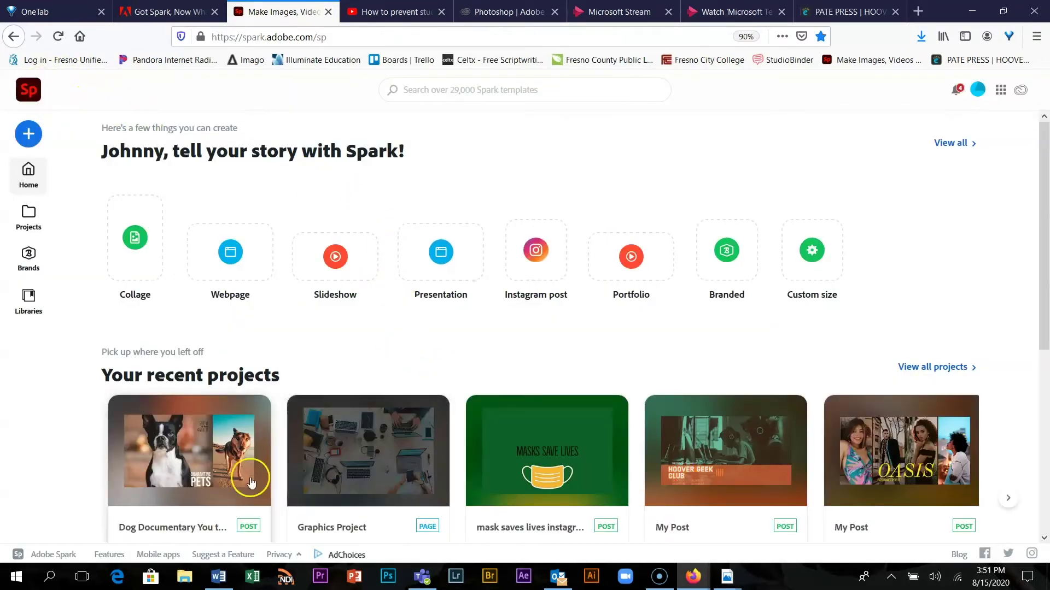
{"action": "left_click", "coordinate": [191, 458]}
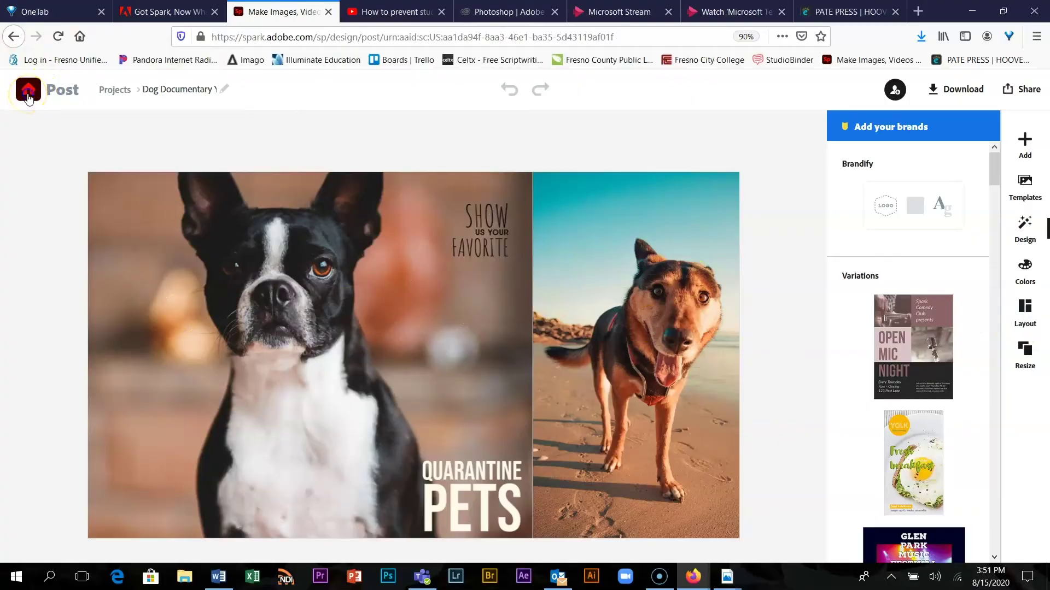
{"action": "left_click", "coordinate": [28, 96]}
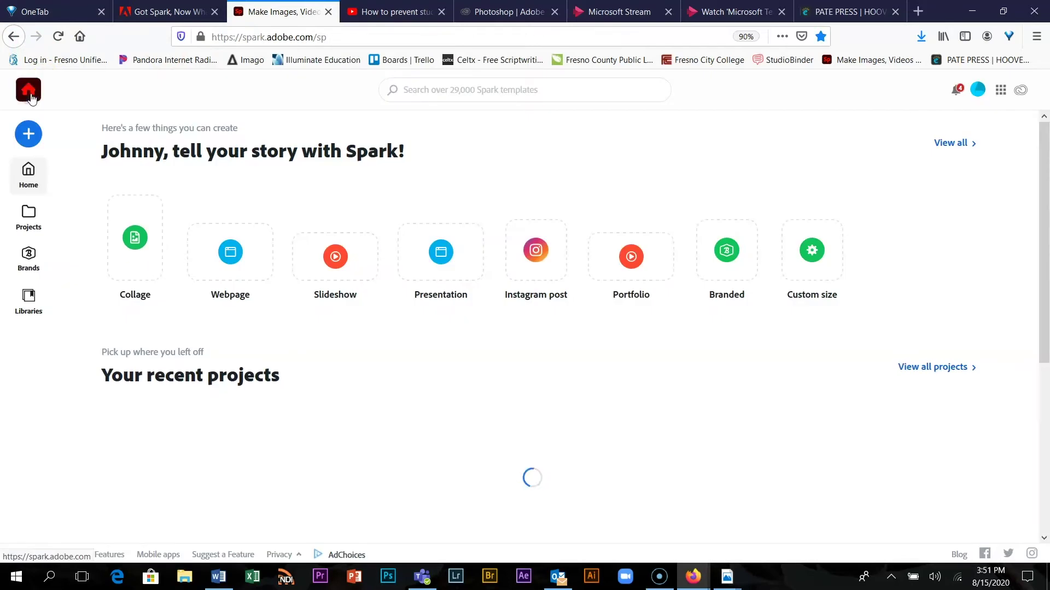
Step: Search the Spark templates for "school books" and open the teal "Book Drive" template for editing
{"action": "scroll", "coordinate": [690, 411], "scroll_direction": "down", "scroll_amount": 2}
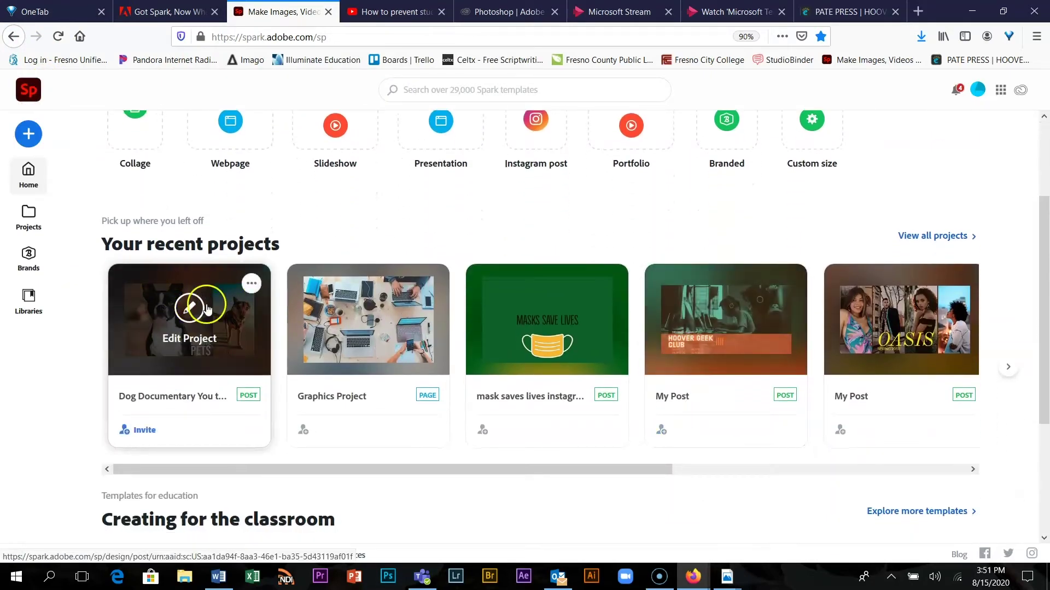
{"action": "scroll", "coordinate": [476, 431], "scroll_direction": "up", "scroll_amount": 2}
{"action": "left_click", "coordinate": [471, 134]}
{"action": "left_click", "coordinate": [466, 98]}
{"action": "type", "text": "pets"}
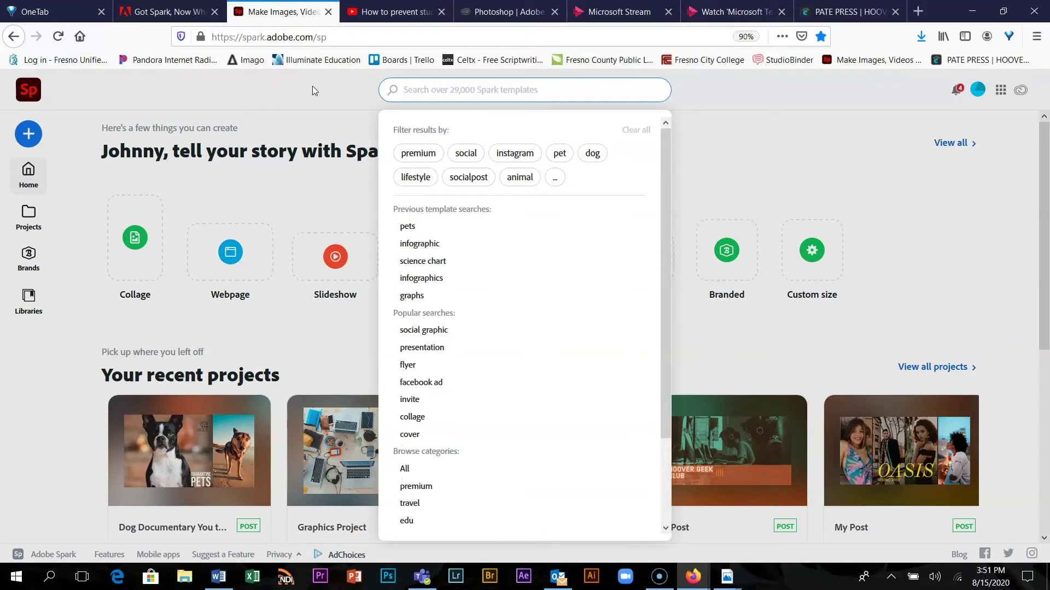
{"action": "type", "text": "school"}
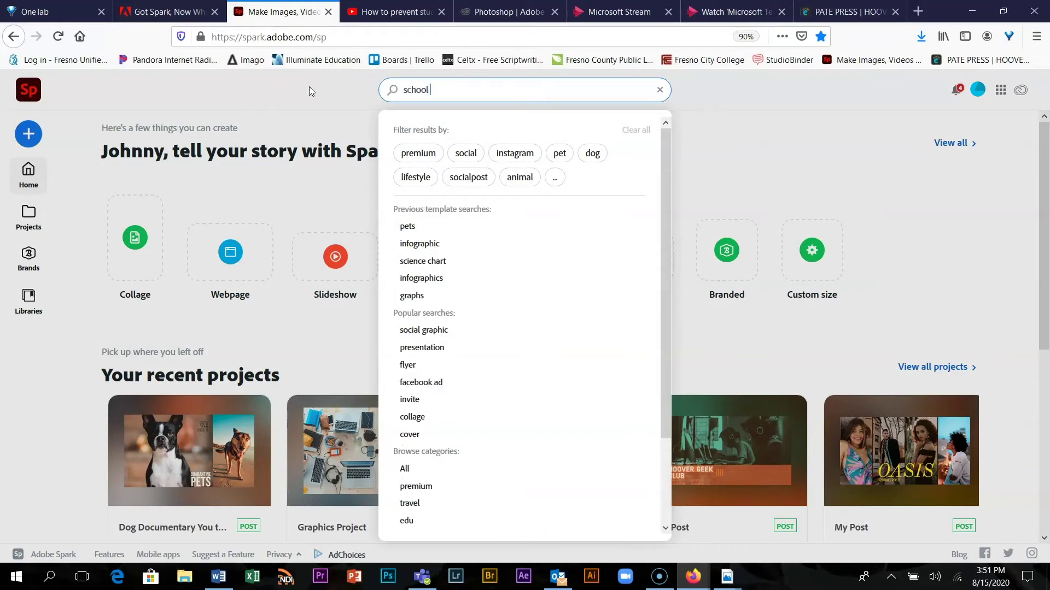
{"action": "type", "text": " books"}
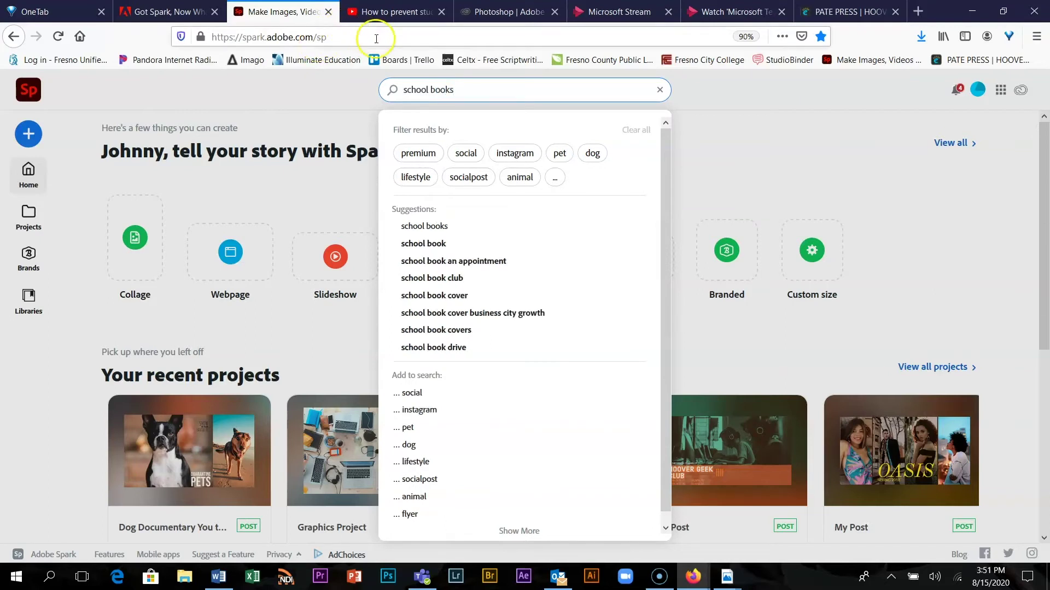
{"action": "key", "text": "Return"}
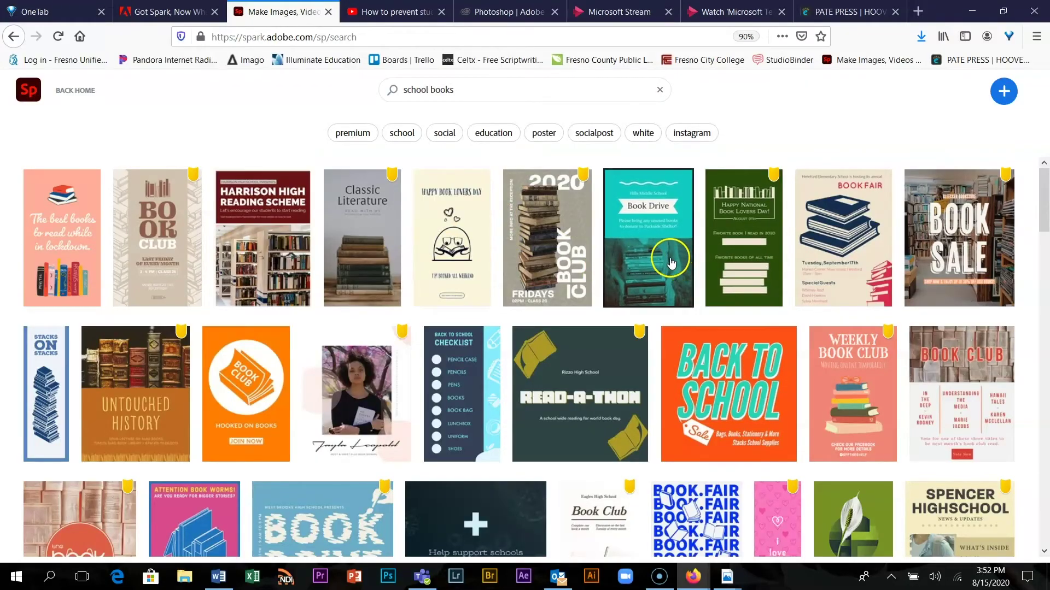
{"action": "left_click", "coordinate": [673, 232]}
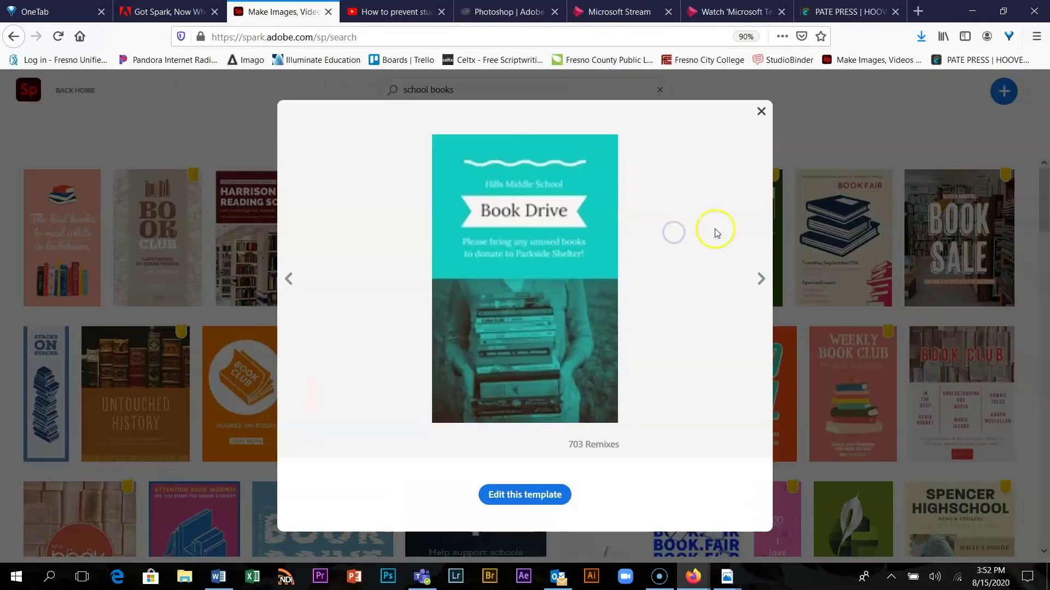
{"action": "left_click", "coordinate": [504, 502]}
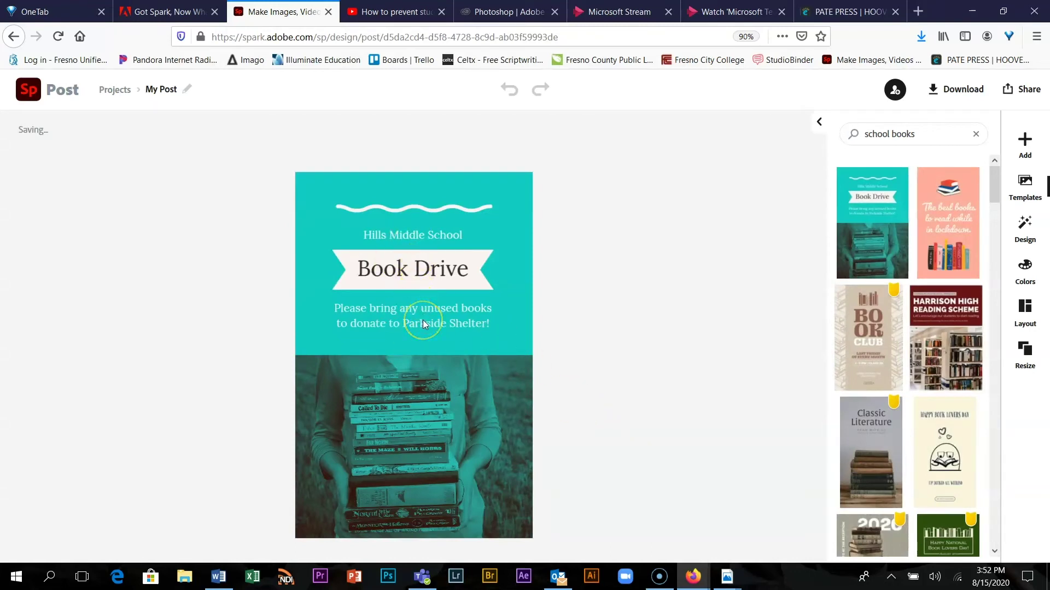
Step: Replace the "Hills Middle School" line with "Hoover High School"
{"action": "left_click", "coordinate": [414, 238]}
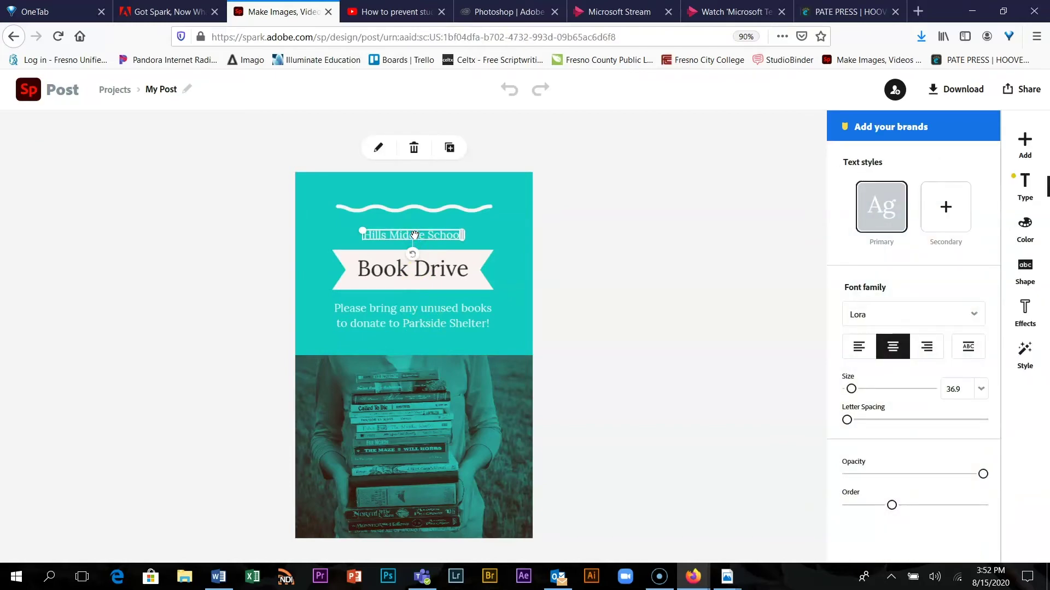
{"action": "left_click", "coordinate": [415, 235]}
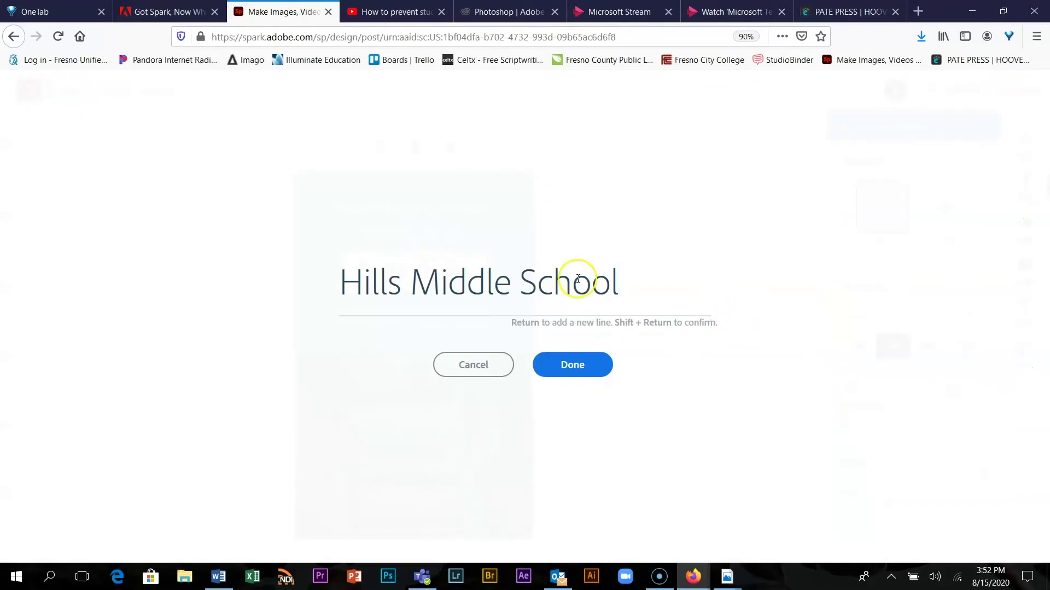
{"action": "left_click_drag", "start_coordinate": [627, 289], "coordinate": [98, 272]}
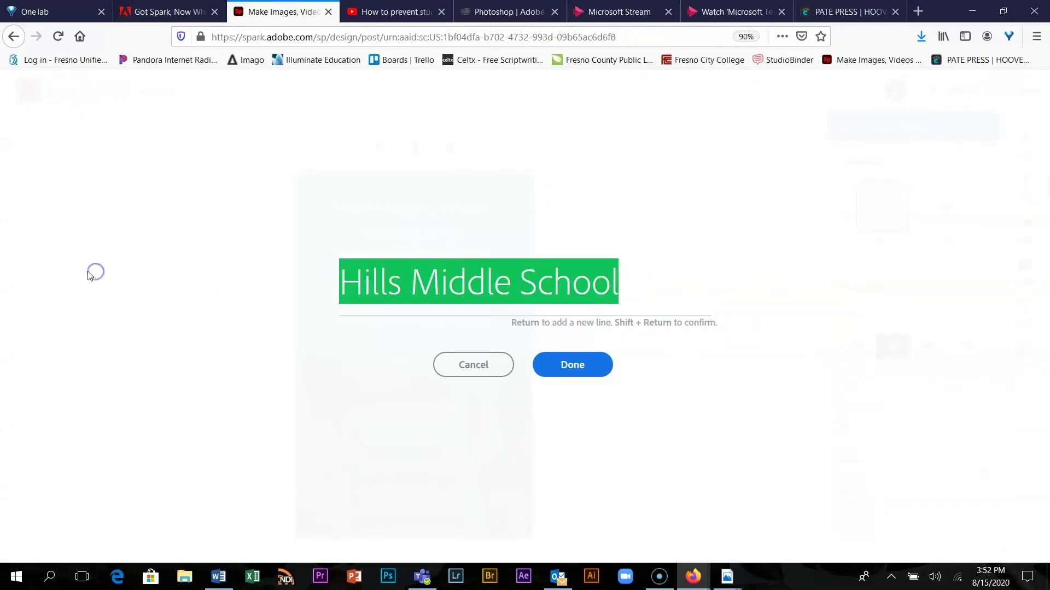
{"action": "type", "text": "Hoover Hi"}
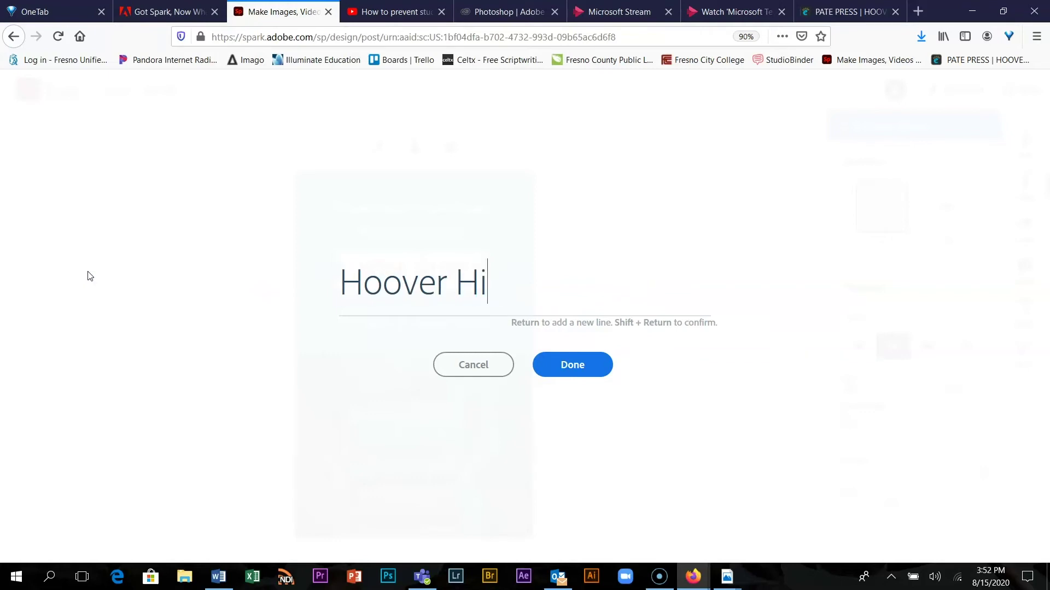
{"action": "type", "text": "gh School"}
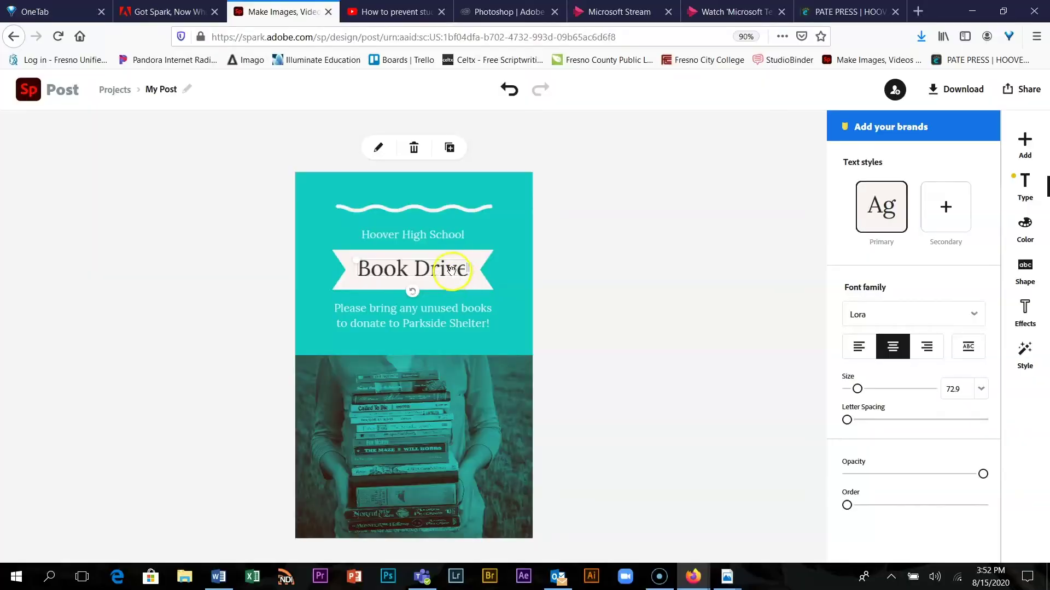
Step: Change the banner title "Book Drive" to "Book Pickup"
{"action": "double_click", "coordinate": [451, 272]}
{"action": "left_click", "coordinate": [503, 289]}
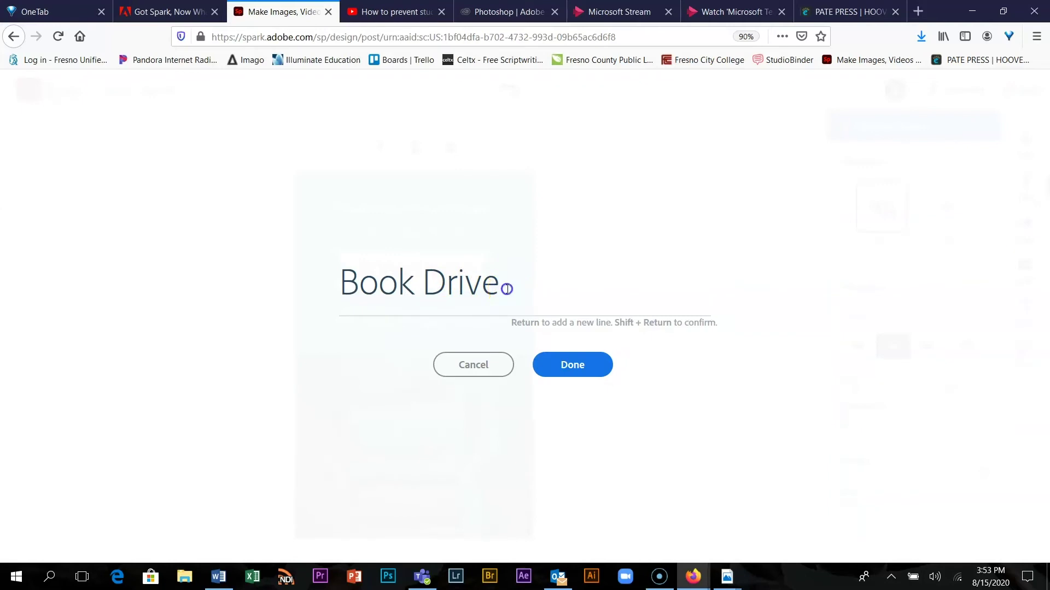
{"action": "key", "text": "BackSpace"}
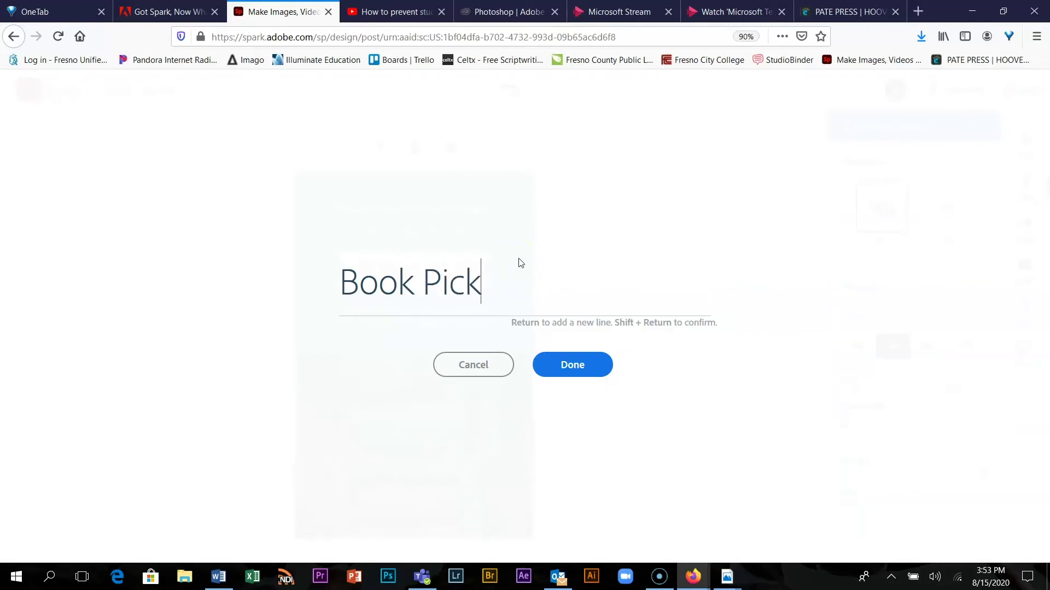
{"action": "left_click", "coordinate": [568, 365]}
Step: Replace the donation message below the banner with "Come to the library on your designated dates."
{"action": "left_click", "coordinate": [449, 314]}
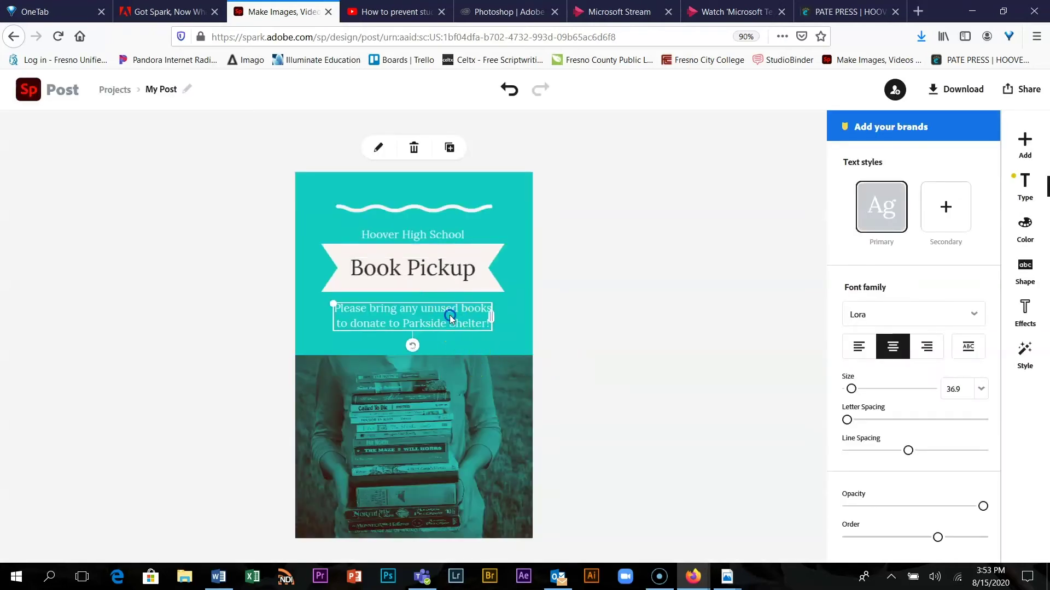
{"action": "left_click", "coordinate": [449, 315]}
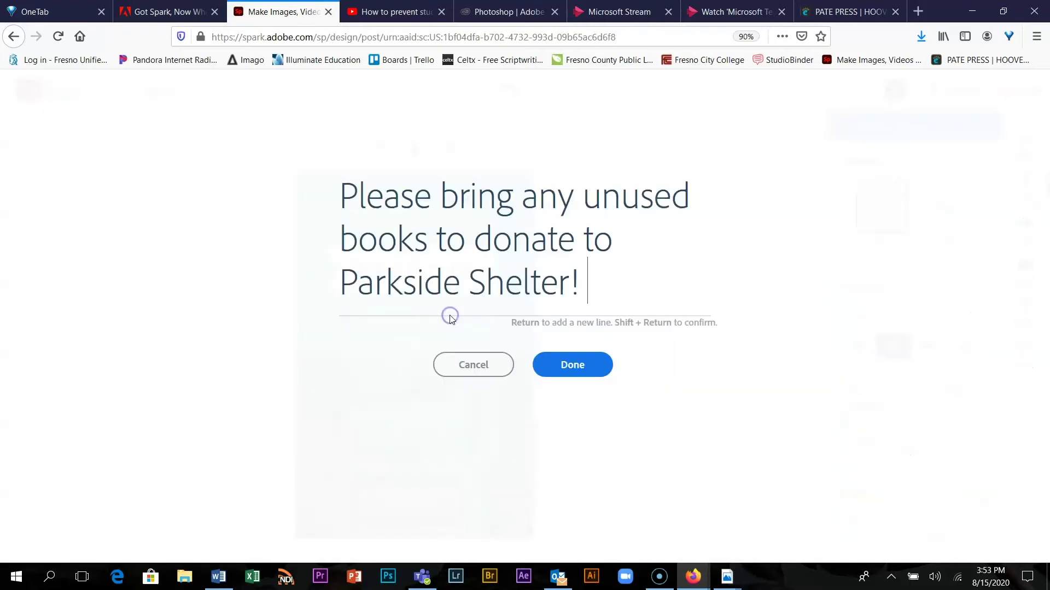
{"action": "left_click_drag", "start_coordinate": [585, 281], "coordinate": [326, 171]}
{"action": "left_click", "coordinate": [494, 173]}
{"action": "triple_click", "coordinate": [565, 295]}
{"action": "left_click_drag", "start_coordinate": [565, 296], "coordinate": [207, 190]}
{"action": "type", "text": "Come to the"}
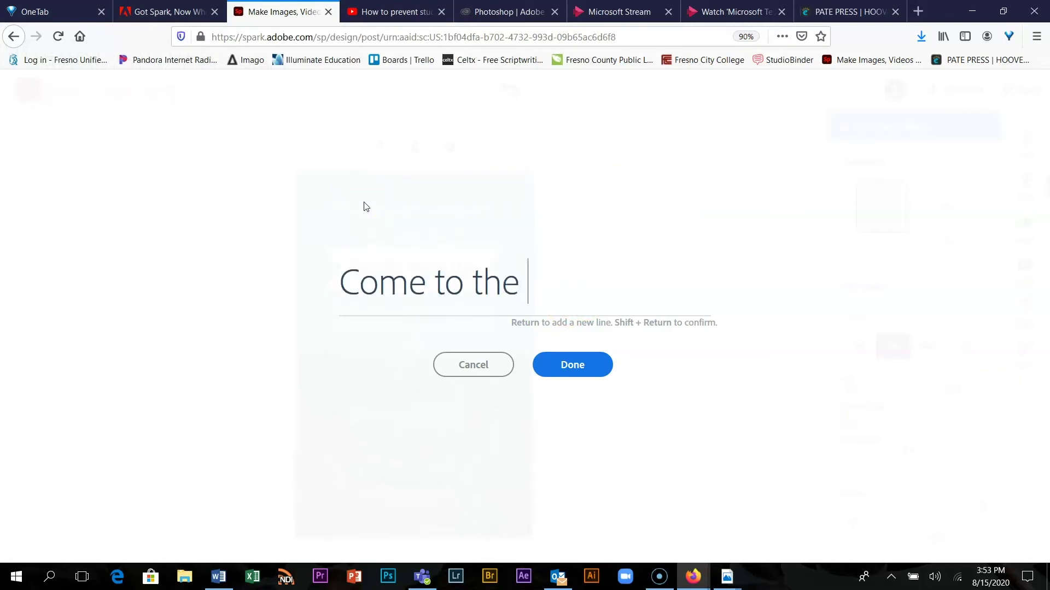
{"action": "type", "text": " library on your designated dates."}
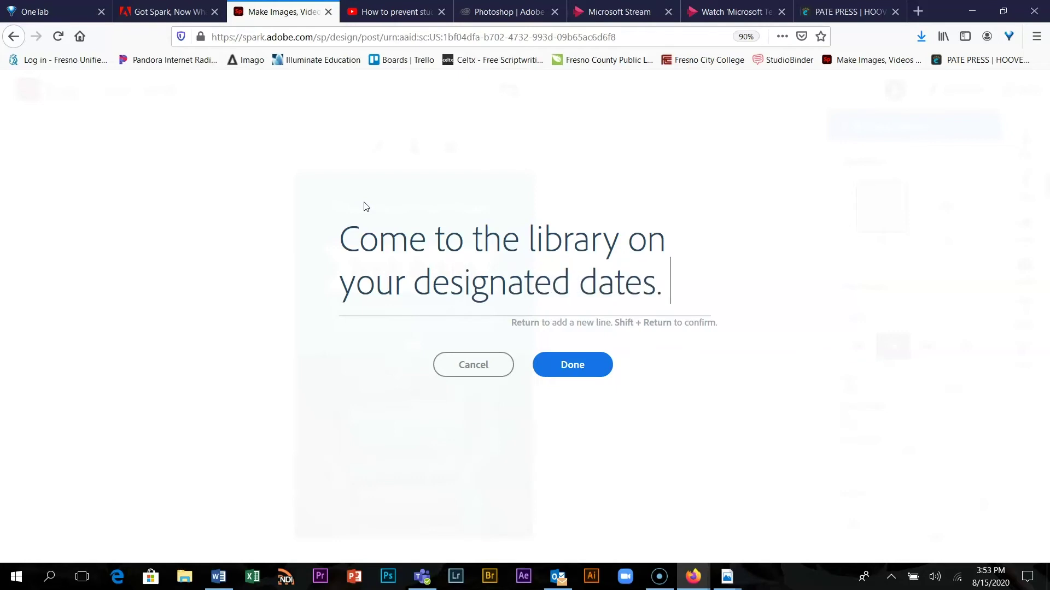
{"action": "left_click", "coordinate": [569, 364]}
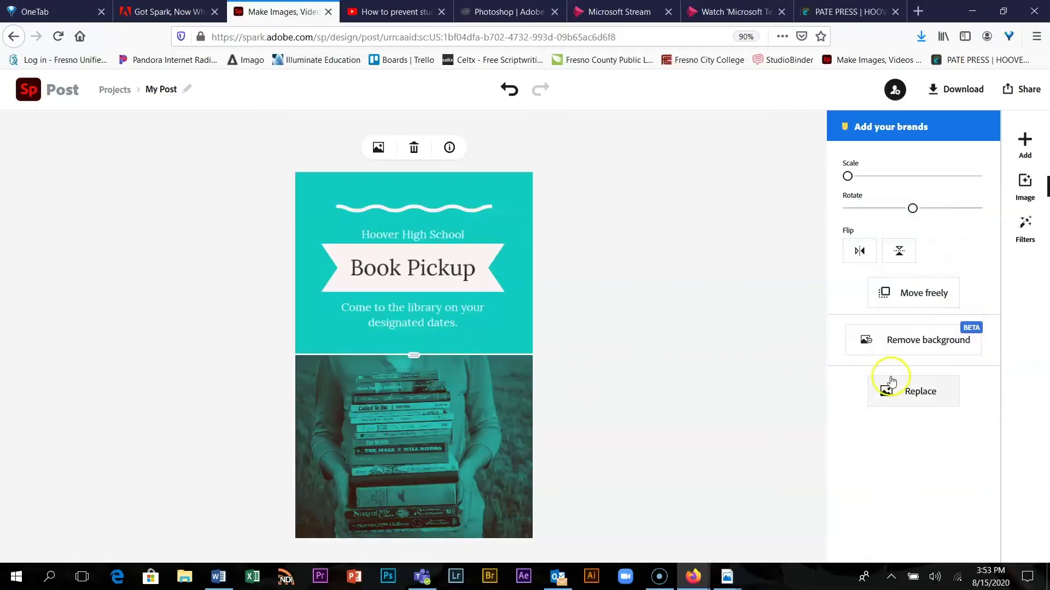
Step: Replace the template's photo with the free photo of stacked colored books, found by searching for "books"
{"action": "left_click", "coordinate": [891, 381]}
{"action": "type", "text": "books"}
{"action": "key", "text": "Return"}
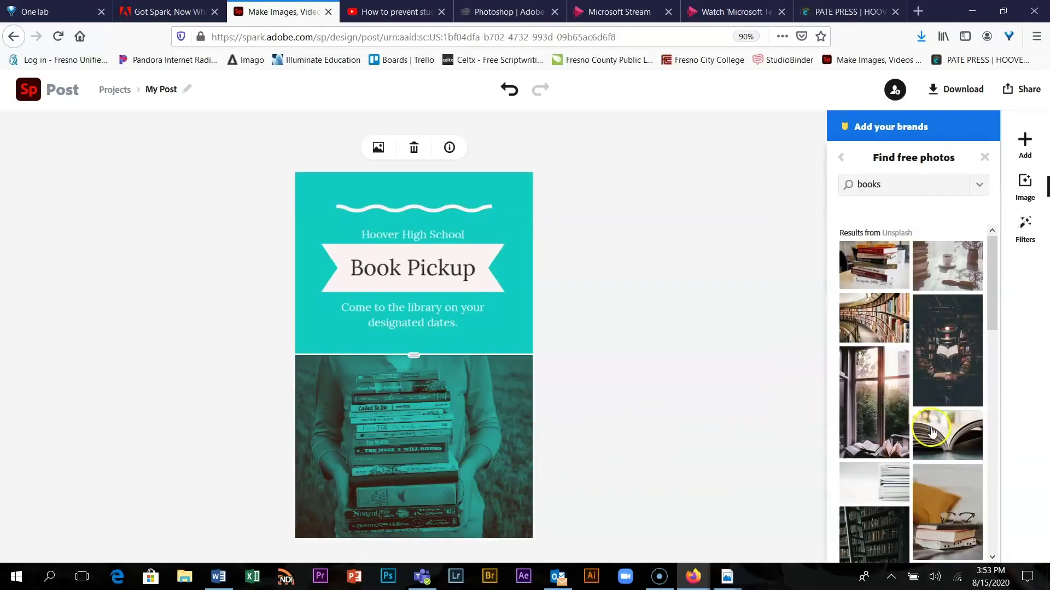
{"action": "scroll", "coordinate": [926, 429], "scroll_direction": "down", "scroll_amount": 8}
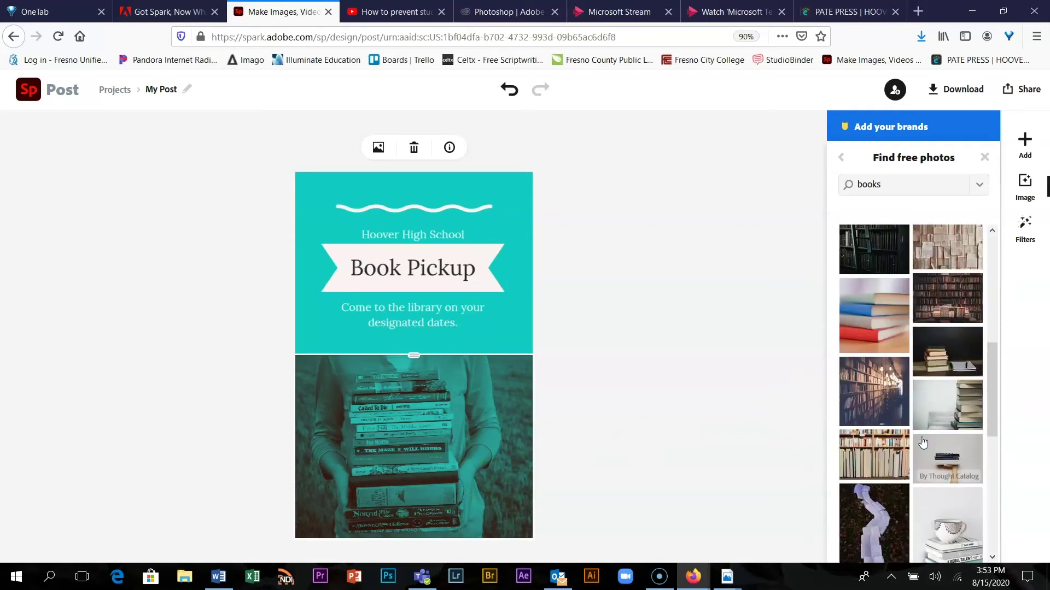
{"action": "scroll", "coordinate": [923, 442], "scroll_direction": "down", "scroll_amount": 1}
{"action": "scroll", "coordinate": [923, 442], "scroll_direction": "up", "scroll_amount": 1}
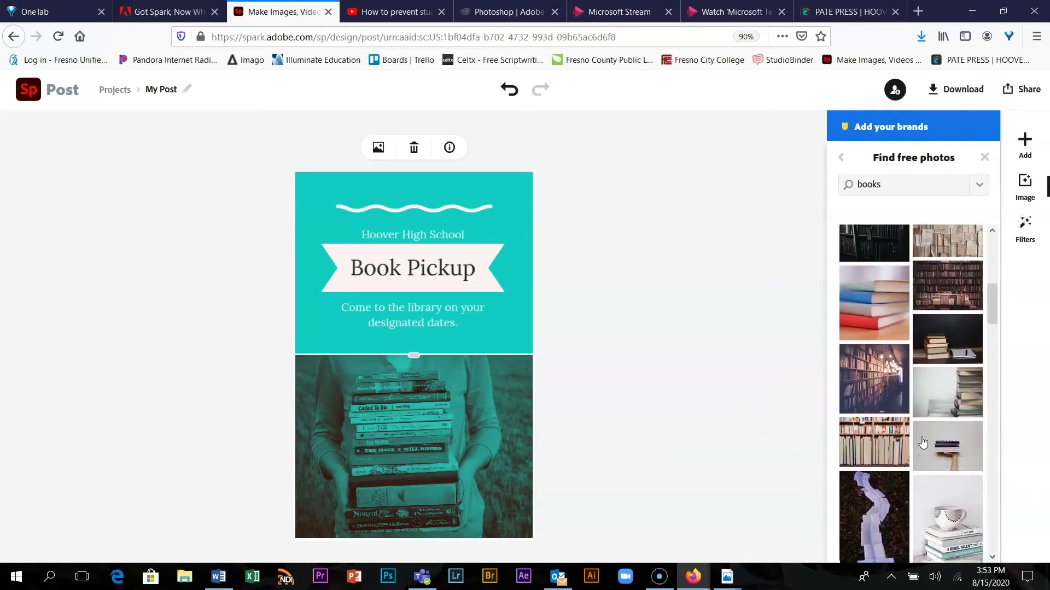
{"action": "left_click", "coordinate": [875, 319]}
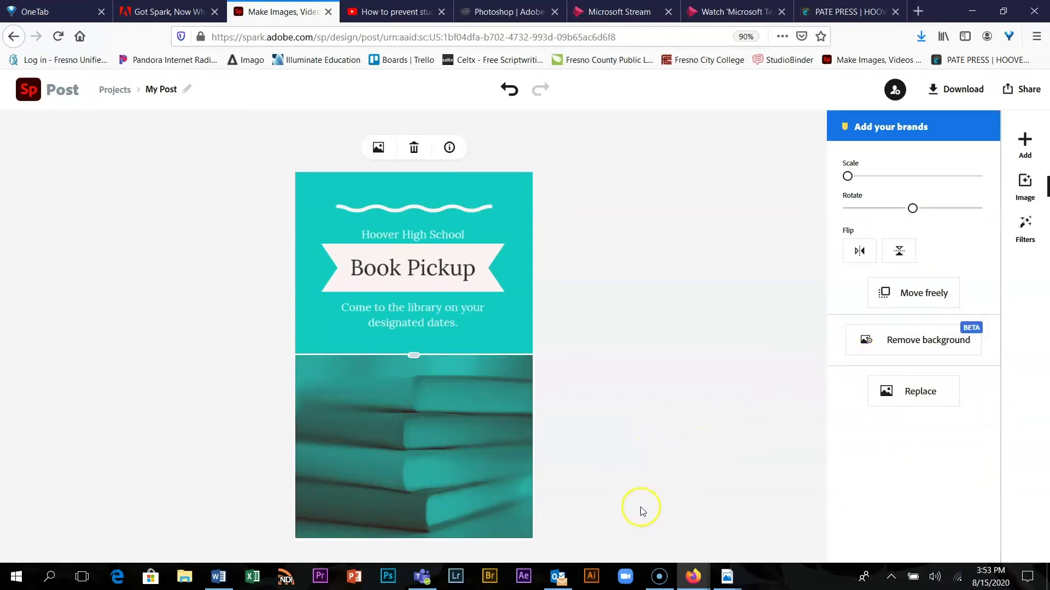
Step: Make the books photo freely movable and enlarge it until it covers the lower section past the poster's edges
{"action": "left_click", "coordinate": [921, 293]}
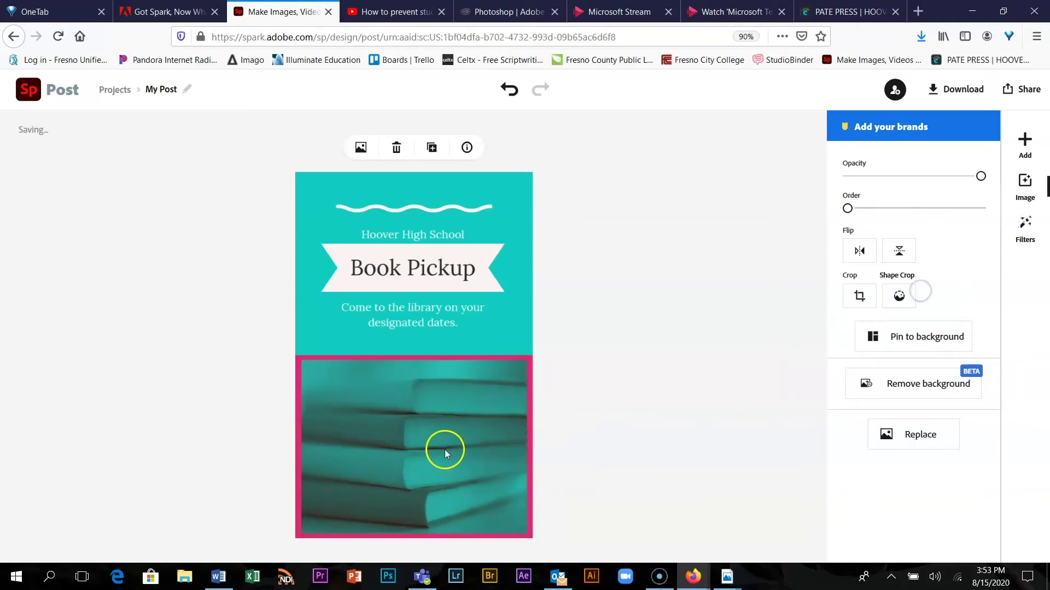
{"action": "mouse_move", "coordinate": [416, 459]}
{"action": "left_mouse_down"}
{"action": "mouse_move", "coordinate": [428, 459]}
{"action": "mouse_move", "coordinate": [395, 461]}
{"action": "mouse_move", "coordinate": [413, 449]}
{"action": "mouse_move", "coordinate": [415, 470]}
{"action": "mouse_move", "coordinate": [415, 458]}
{"action": "left_mouse_up"}
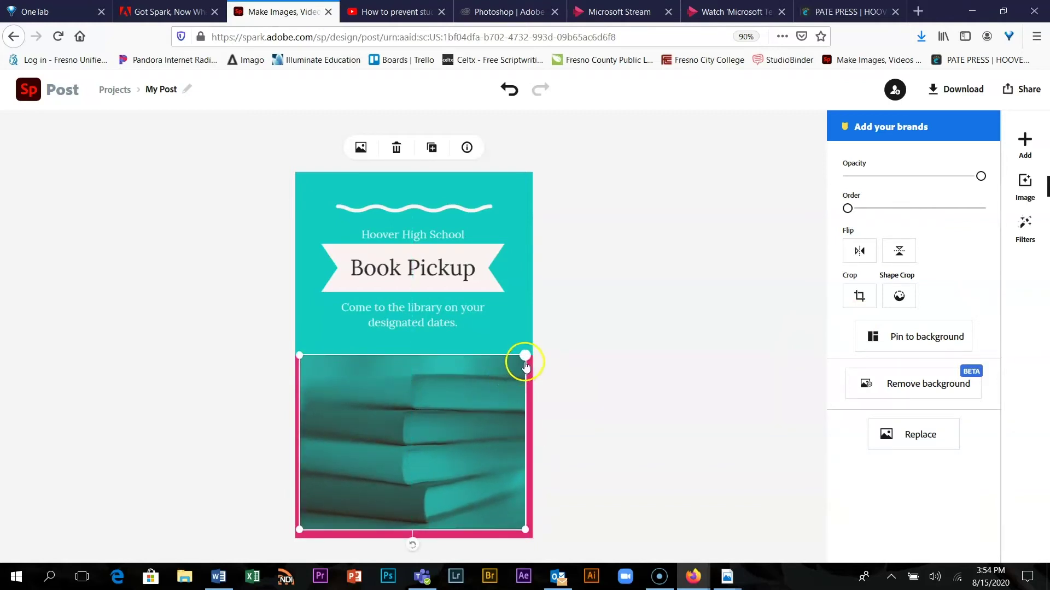
{"action": "left_click_drag", "start_coordinate": [525, 356], "coordinate": [546, 342]}
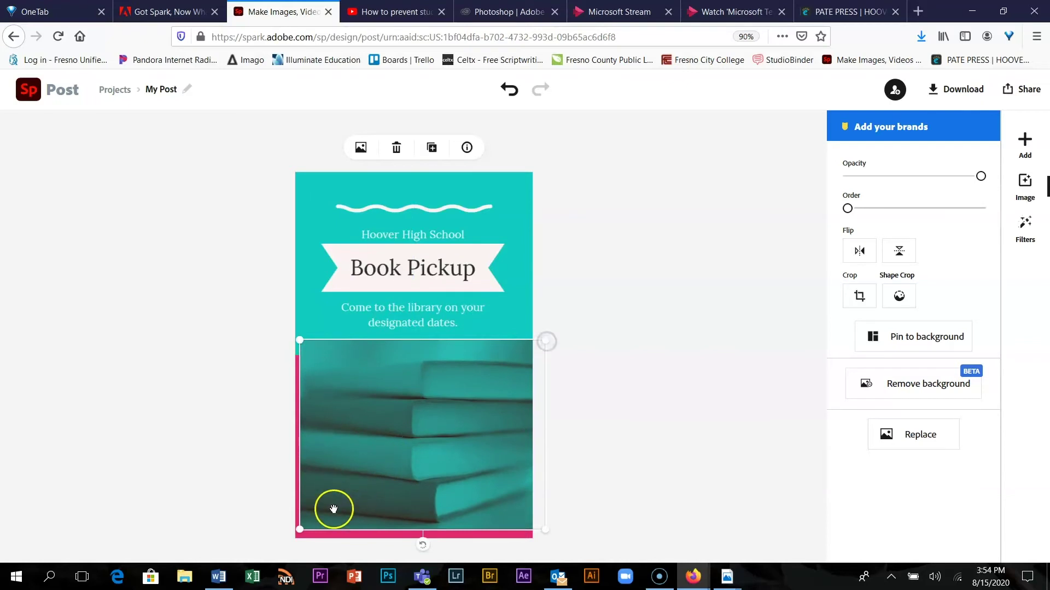
{"action": "left_click_drag", "start_coordinate": [309, 534], "coordinate": [283, 543]}
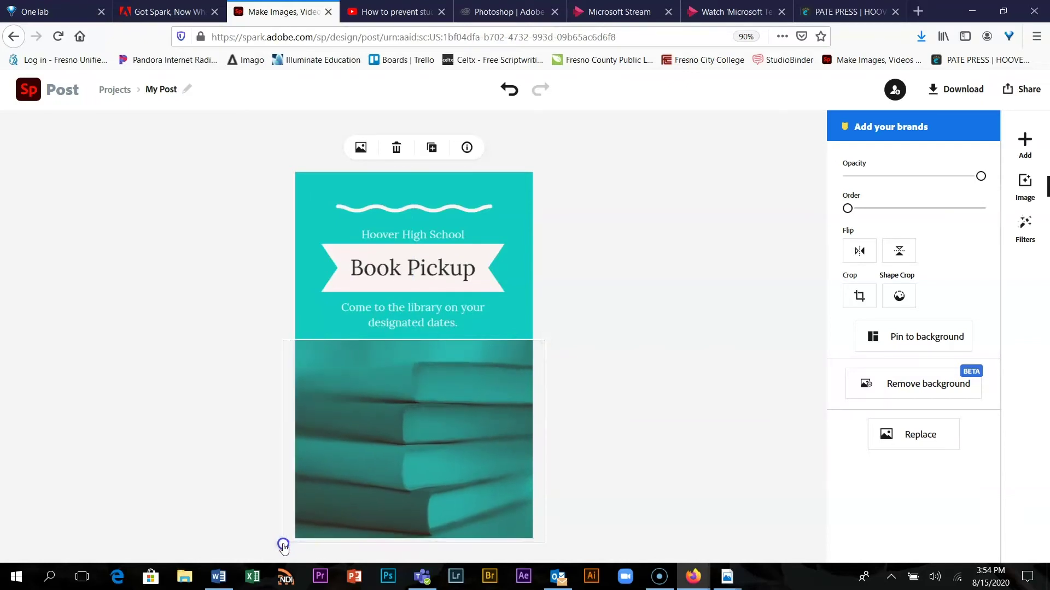
{"action": "left_click", "coordinate": [671, 427]}
Step: Set the background color of the poster's upper section to dark green
{"action": "left_click", "coordinate": [463, 454]}
{"action": "left_click", "coordinate": [514, 183]}
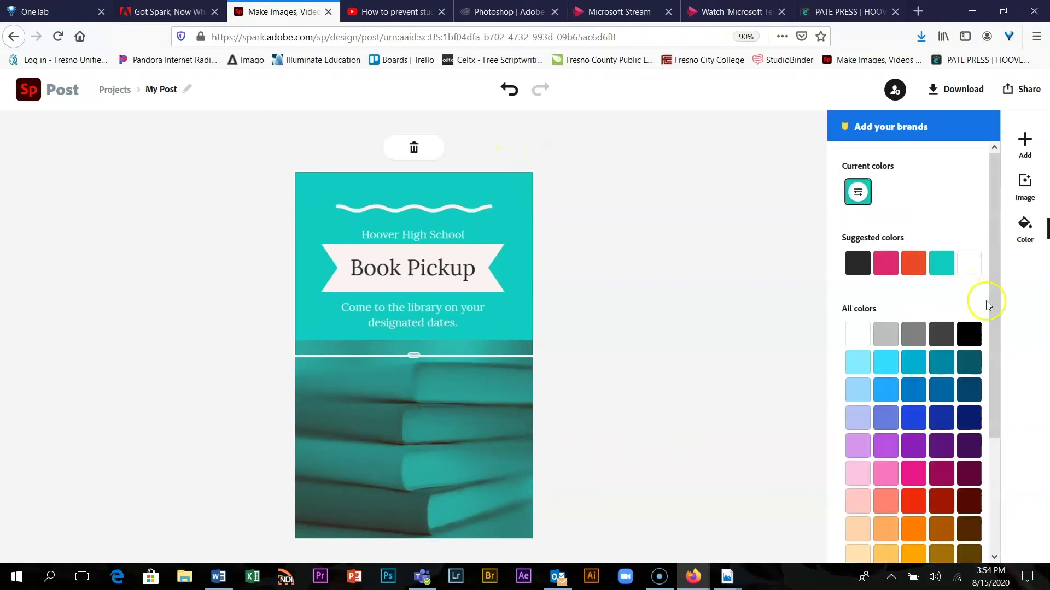
{"action": "left_click_drag", "start_coordinate": [994, 305], "coordinate": [991, 466]}
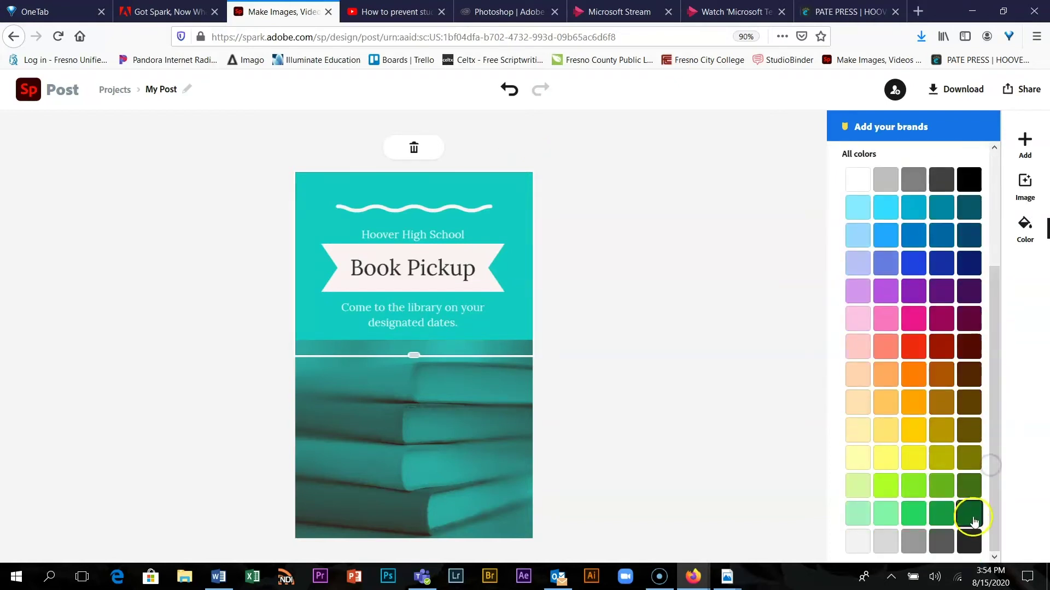
{"action": "left_click", "coordinate": [970, 516]}
{"action": "left_click", "coordinate": [544, 429]}
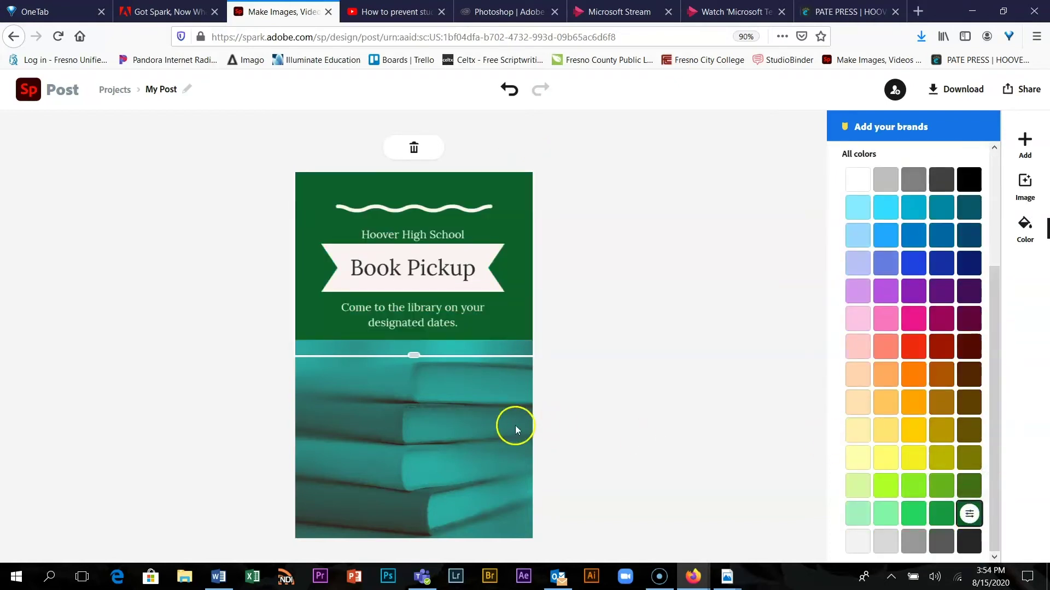
{"action": "left_click", "coordinate": [433, 427]}
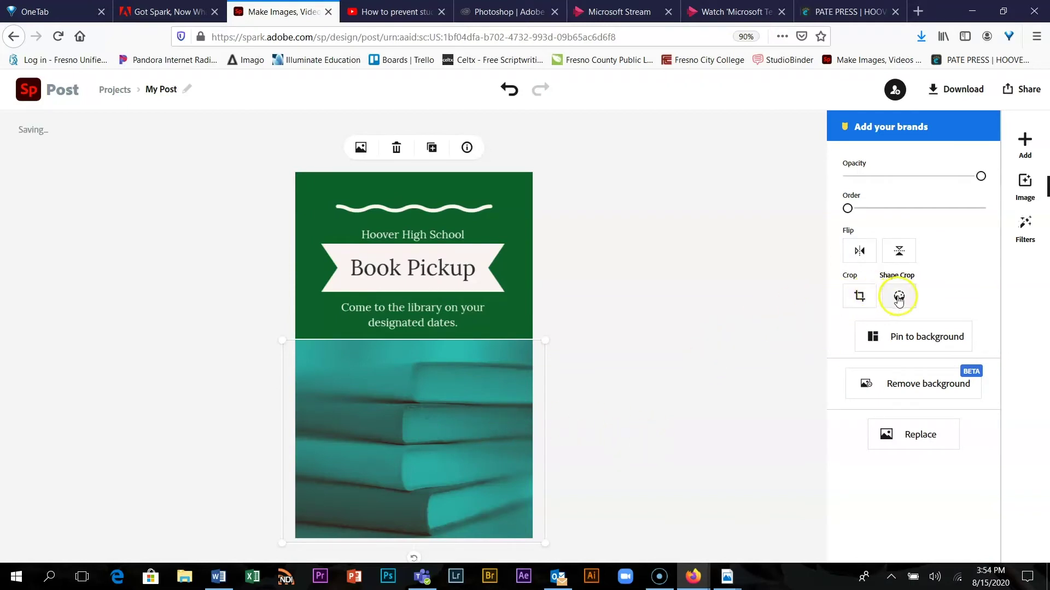
{"action": "double_click", "coordinate": [492, 439]}
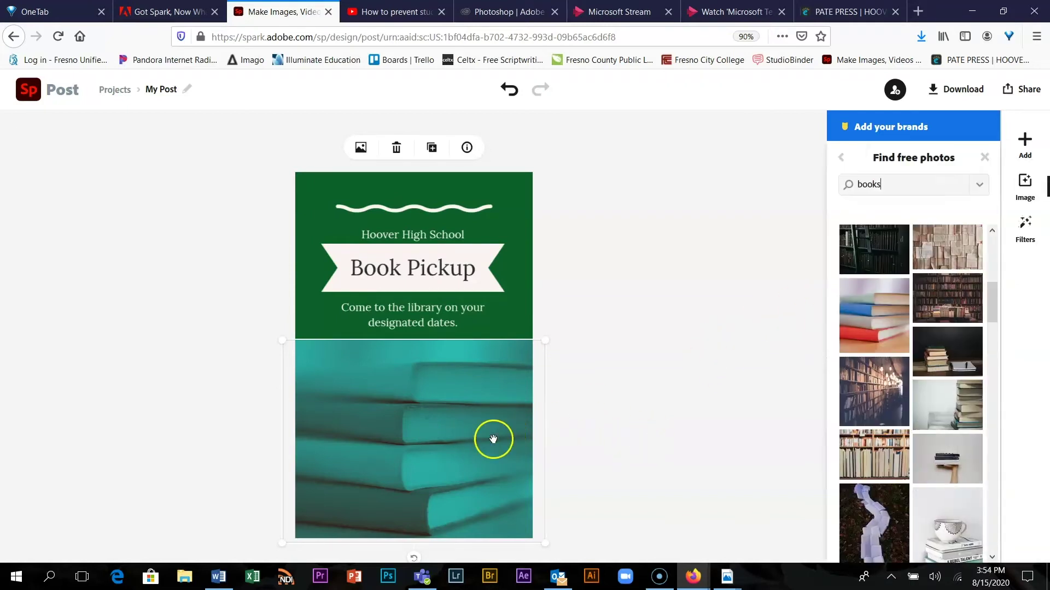
{"action": "left_click", "coordinate": [985, 162]}
{"action": "left_click", "coordinate": [982, 162]}
{"action": "left_click", "coordinate": [984, 158]}
Step: Try several shuffled Colorize tints on the books photo and settle on the Grayscale filter
{"action": "left_click", "coordinate": [464, 447]}
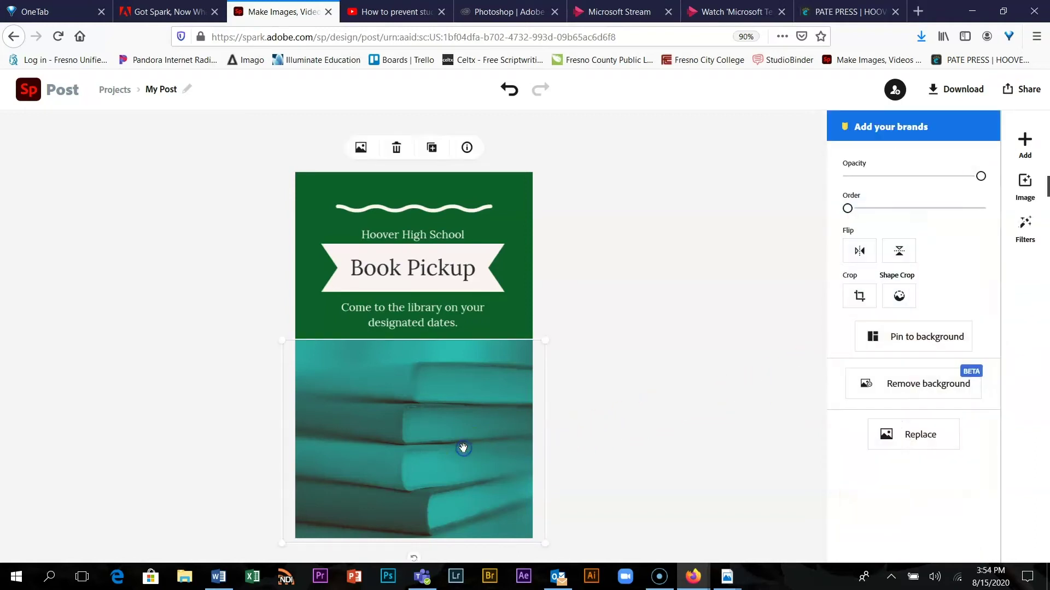
{"action": "left_click", "coordinate": [1026, 228]}
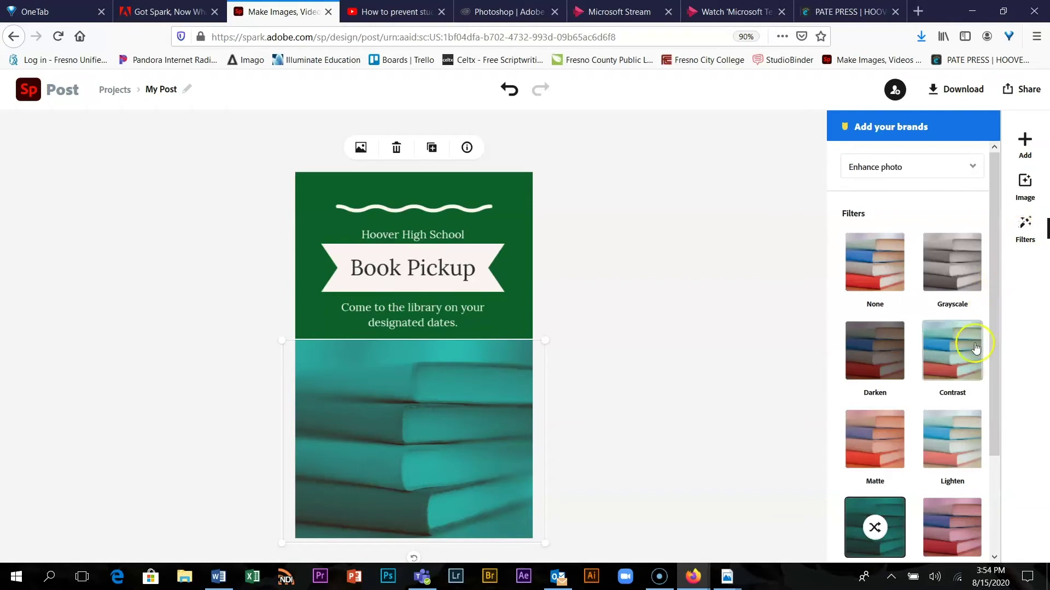
{"action": "scroll", "coordinate": [966, 372], "scroll_direction": "down", "scroll_amount": 3}
{"action": "scroll", "coordinate": [966, 372], "scroll_direction": "down", "scroll_amount": 1}
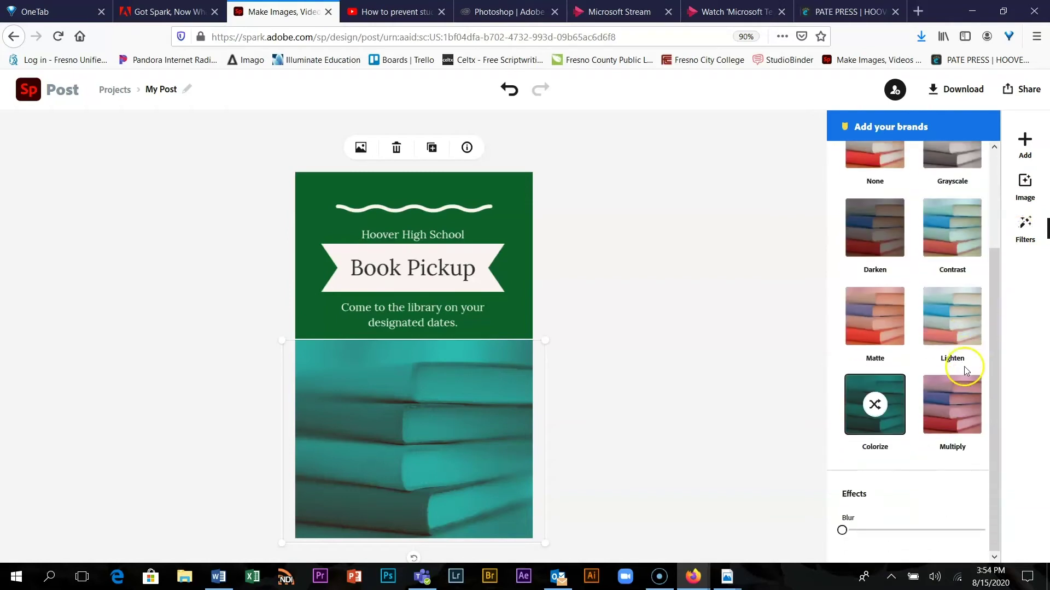
{"action": "left_click", "coordinate": [875, 416]}
{"action": "left_click", "coordinate": [875, 415]}
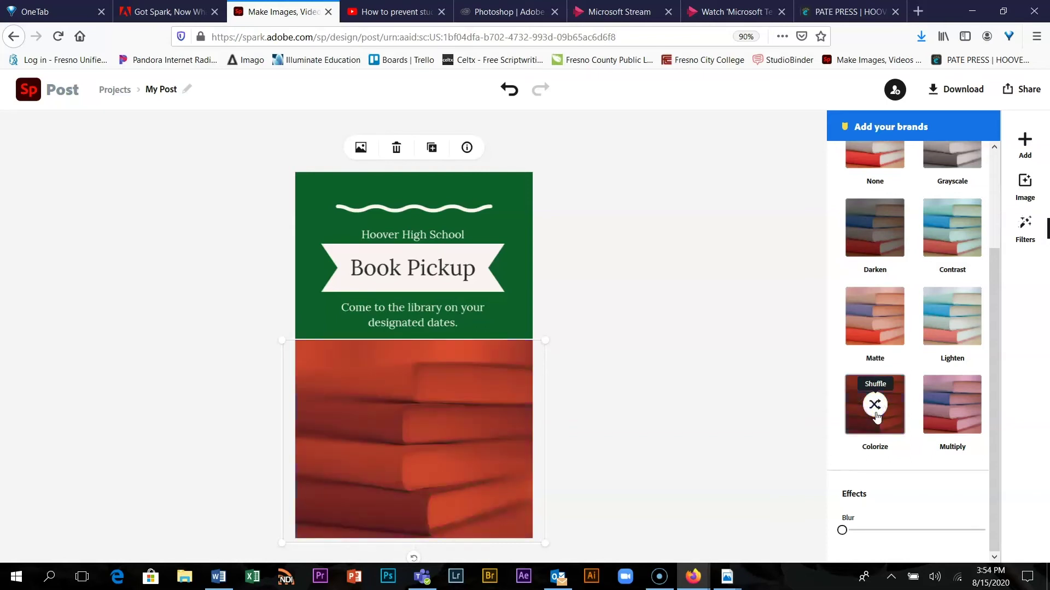
{"action": "left_click", "coordinate": [875, 415]}
{"action": "left_click", "coordinate": [875, 415]}
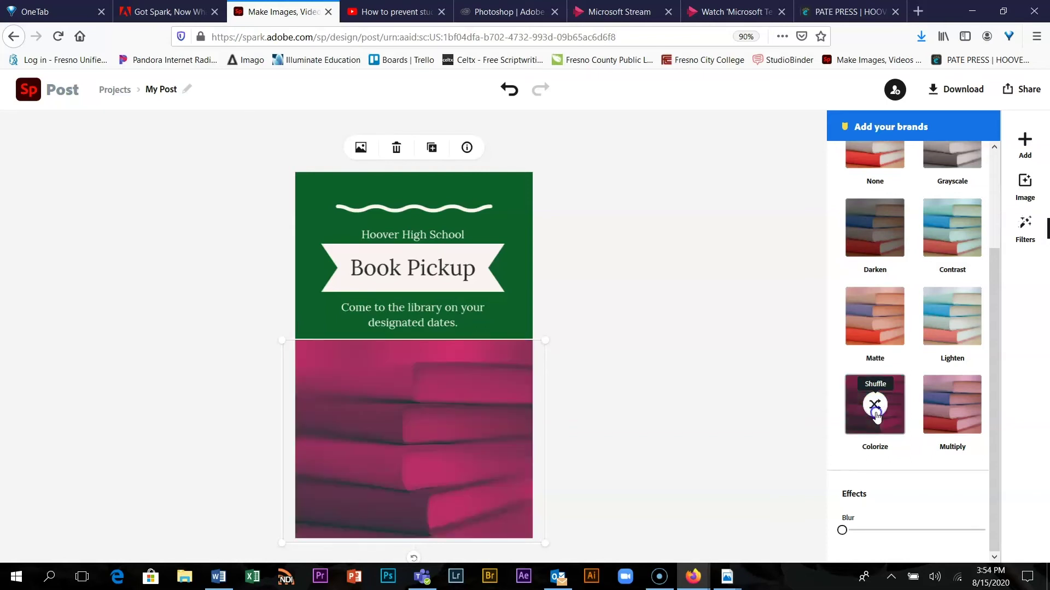
{"action": "left_click", "coordinate": [875, 415]}
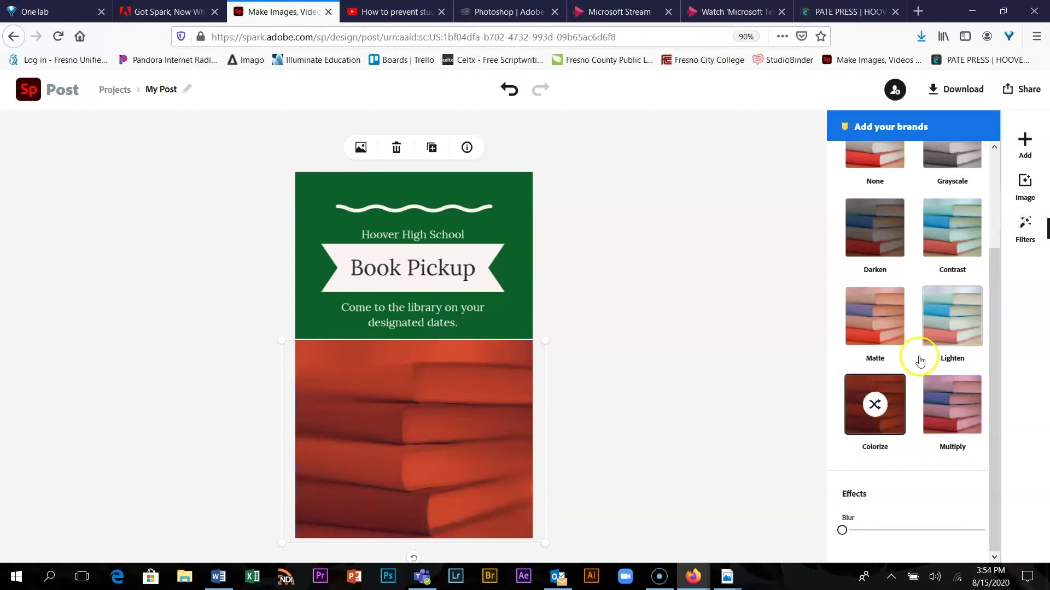
{"action": "scroll", "coordinate": [921, 357], "scroll_direction": "up", "scroll_amount": 3}
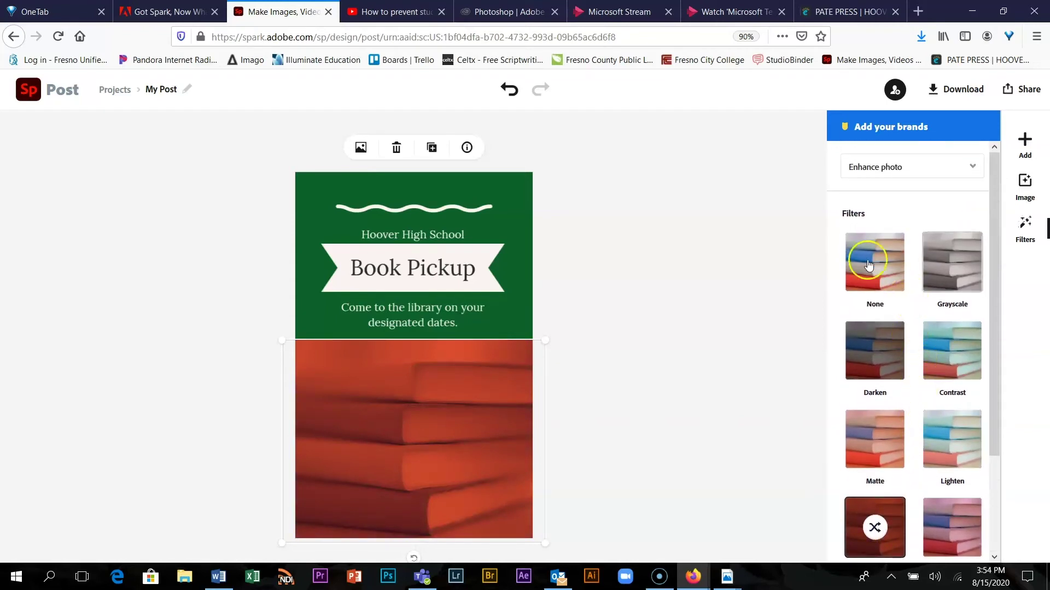
{"action": "left_click", "coordinate": [955, 283]}
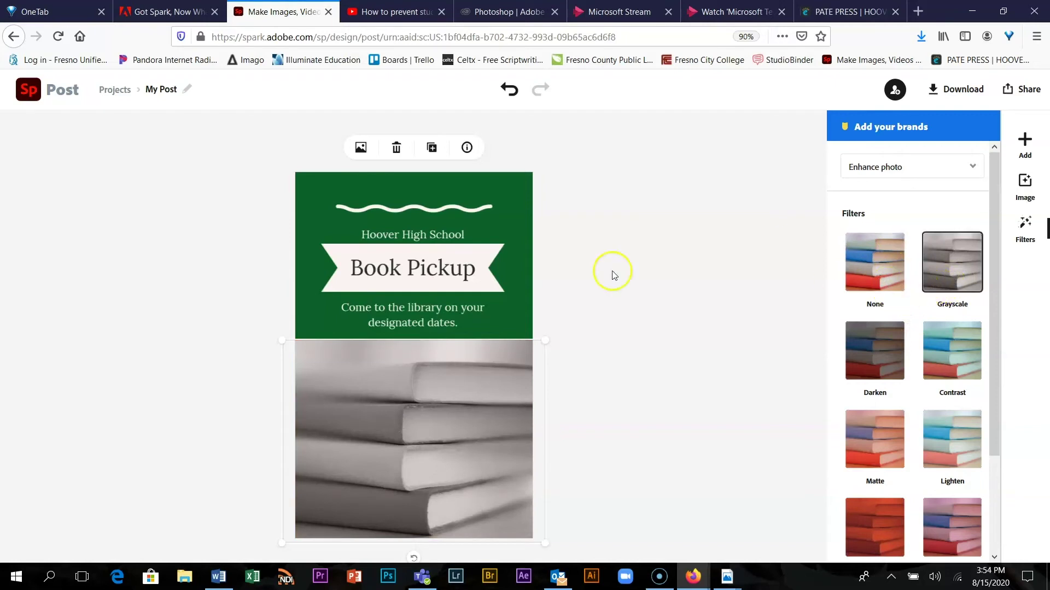
Step: Replace the wavy line above "Hoover High School" with a diagonal line icon found by searching for "line", and rotate it
{"action": "left_click", "coordinate": [414, 208]}
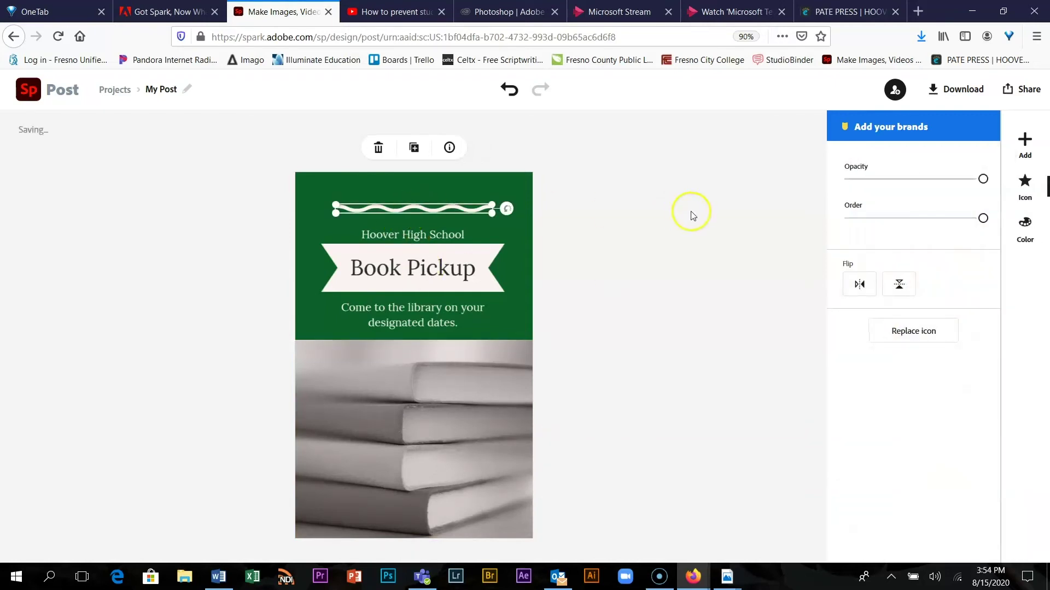
{"action": "left_click", "coordinate": [924, 332]}
{"action": "type", "text": "line"}
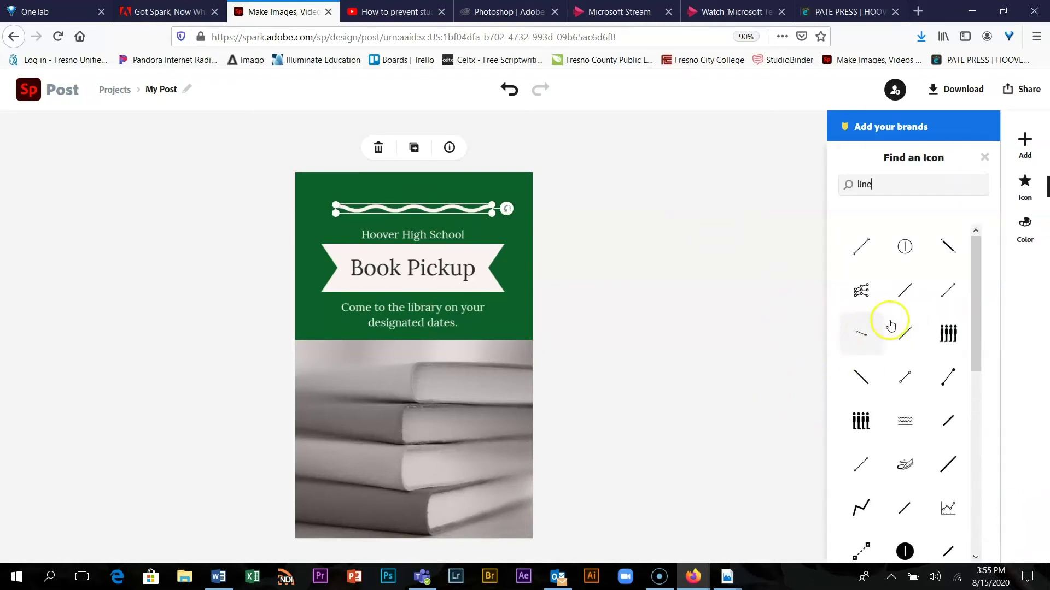
{"action": "left_click", "coordinate": [906, 295]}
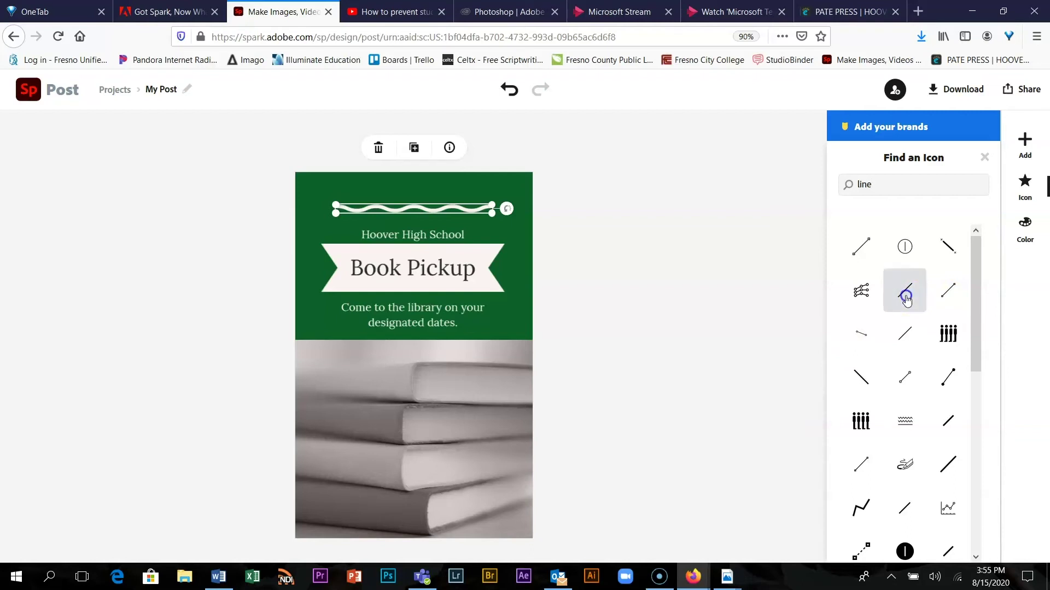
{"action": "left_click_drag", "start_coordinate": [405, 214], "coordinate": [459, 215]}
Step: Swap the diagonal line icon for a thin horizontal line icon from the "line" search
{"action": "left_click", "coordinate": [921, 331]}
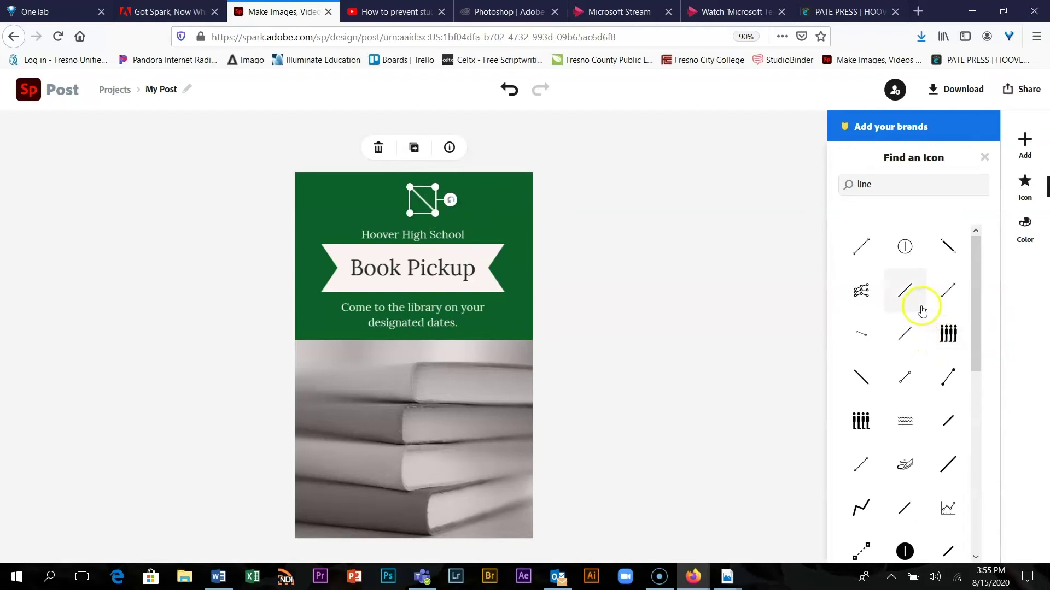
{"action": "scroll", "coordinate": [946, 424], "scroll_direction": "down", "scroll_amount": 5}
{"action": "scroll", "coordinate": [947, 452], "scroll_direction": "down", "scroll_amount": 3}
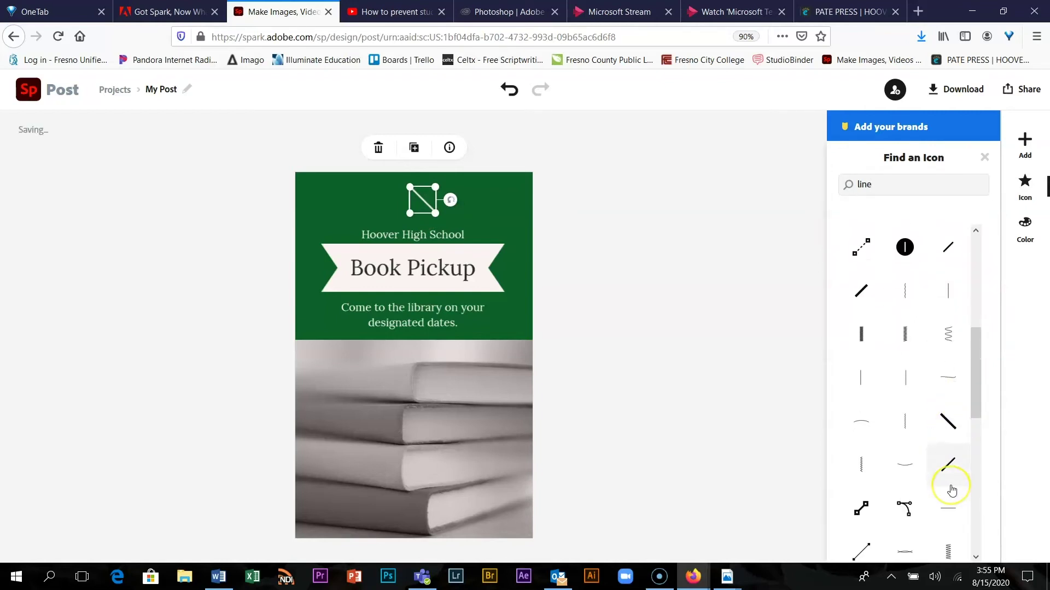
{"action": "left_click", "coordinate": [947, 406]}
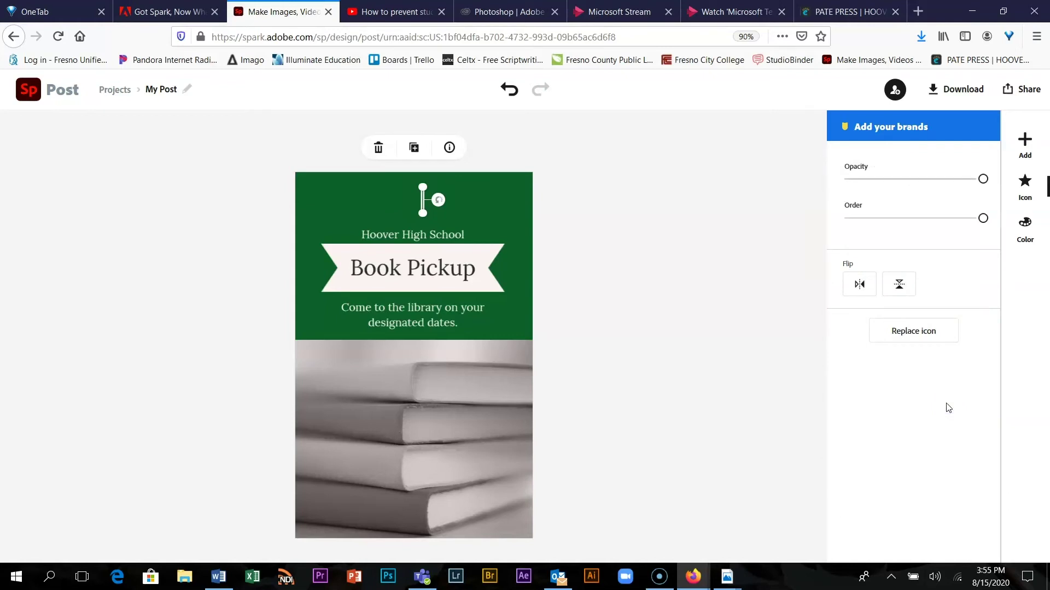
Step: Replace the thin line icon with a thicker plain horizontal line from further down the "line" icons
{"action": "left_click", "coordinate": [912, 334]}
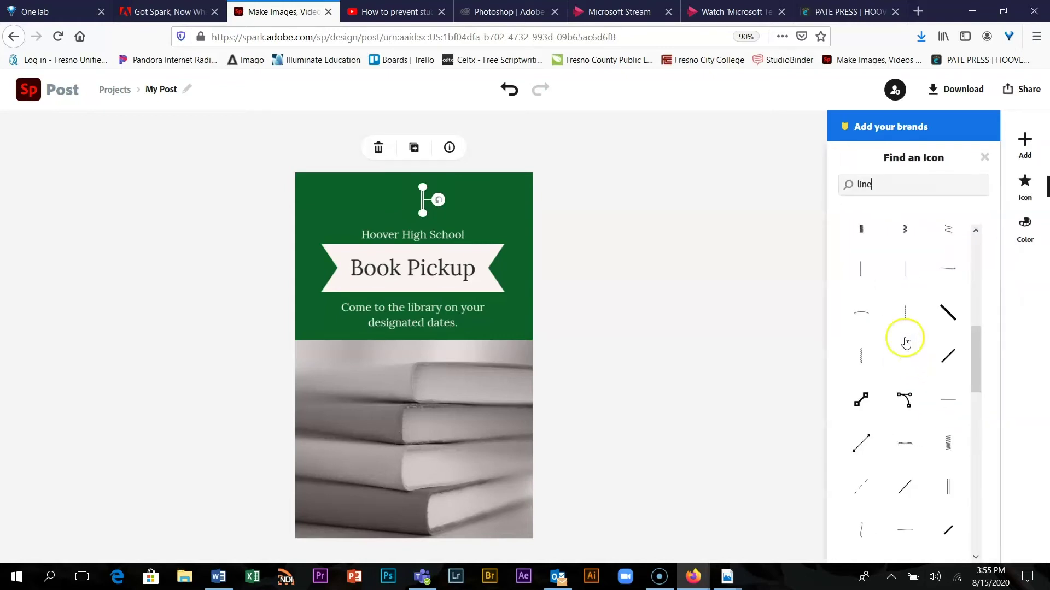
{"action": "scroll", "coordinate": [937, 494], "scroll_direction": "down", "scroll_amount": 5}
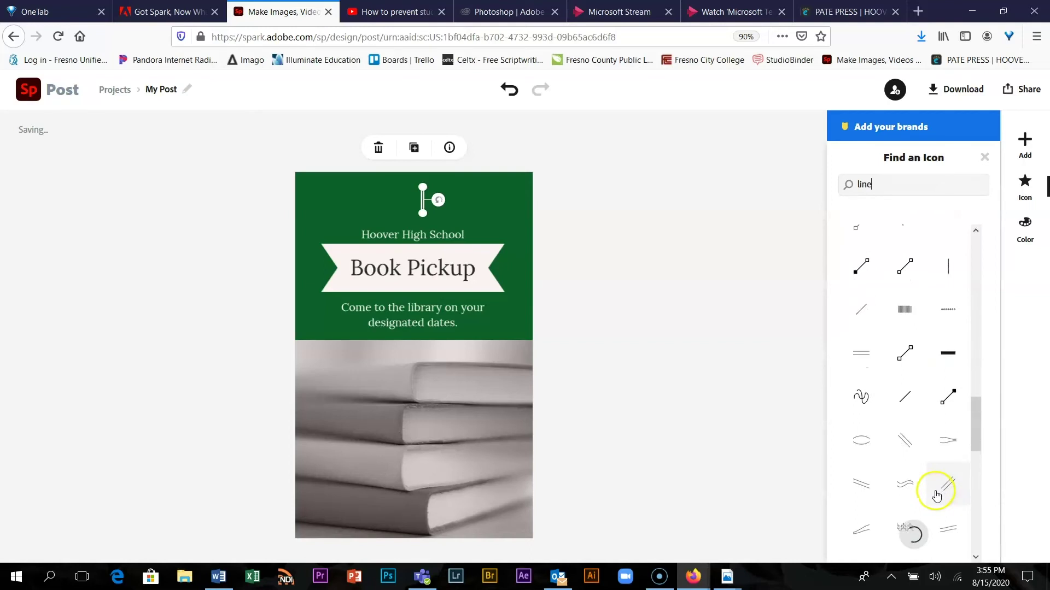
{"action": "scroll", "coordinate": [936, 494], "scroll_direction": "down", "scroll_amount": 5}
{"action": "scroll", "coordinate": [935, 495], "scroll_direction": "down", "scroll_amount": 5}
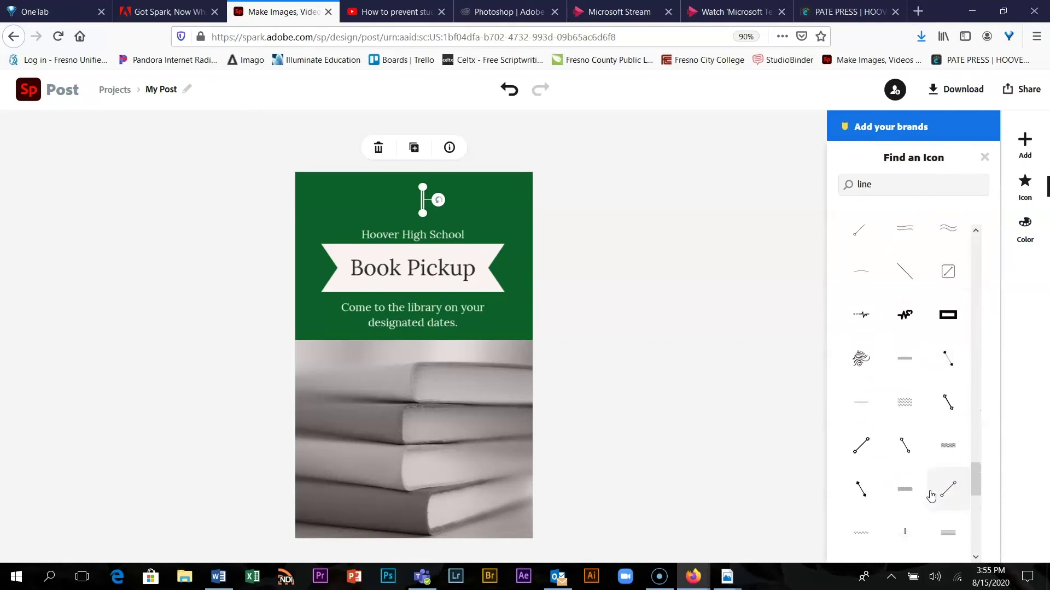
{"action": "scroll", "coordinate": [931, 496], "scroll_direction": "down", "scroll_amount": 5}
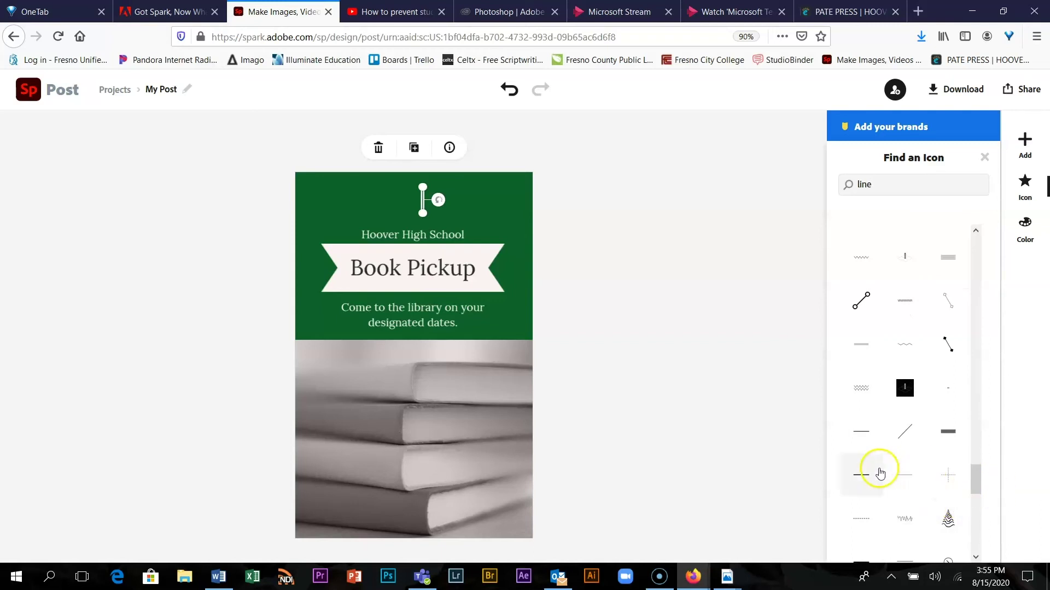
{"action": "left_click", "coordinate": [861, 476]}
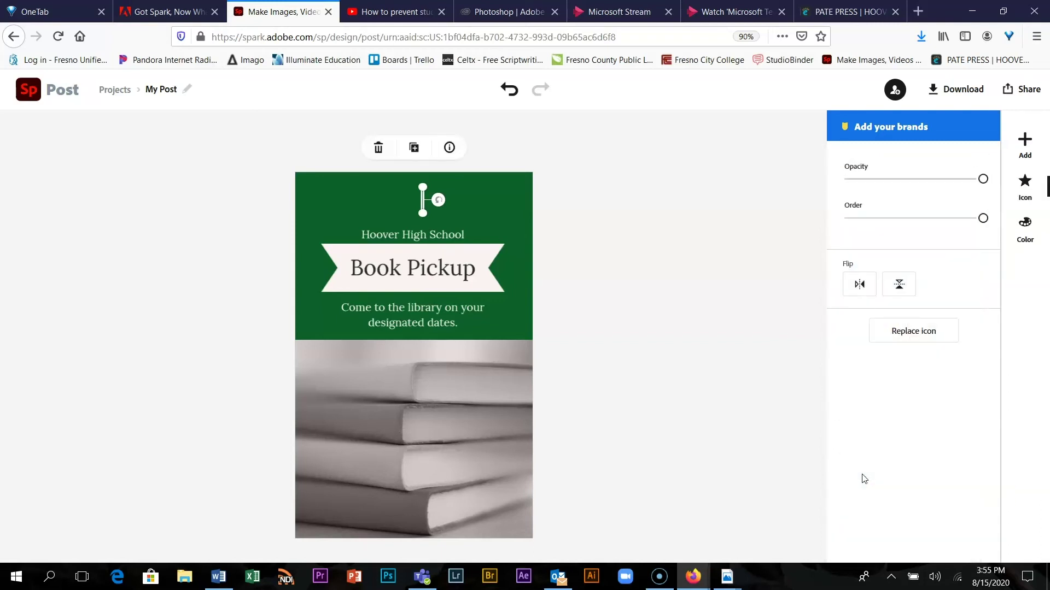
Step: Rotate the line to horizontal and lengthen it so it sits centered above "Hoover High School"
{"action": "left_click_drag", "start_coordinate": [448, 211], "coordinate": [426, 244]}
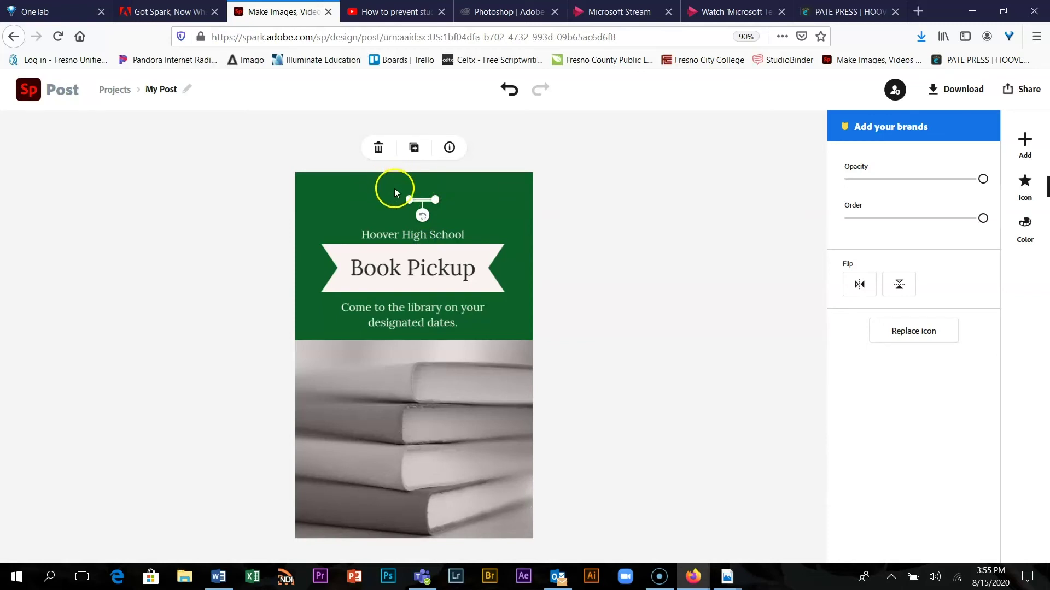
{"action": "left_click_drag", "start_coordinate": [409, 200], "coordinate": [410, 202]}
{"action": "left_click", "coordinate": [432, 200]}
{"action": "left_click_drag", "start_coordinate": [433, 203], "coordinate": [363, 211]}
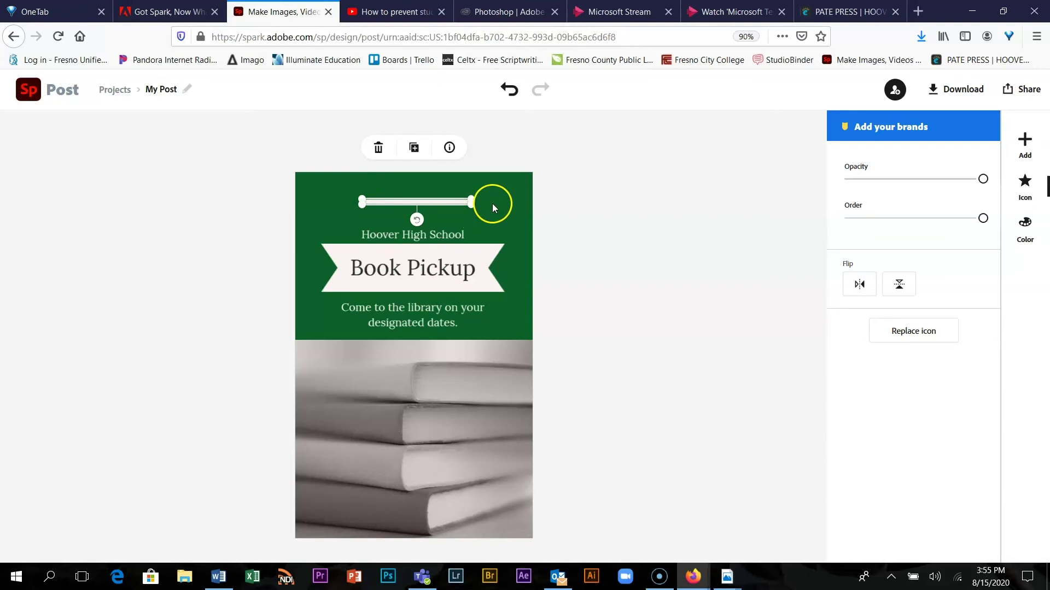
{"action": "left_click_drag", "start_coordinate": [470, 206], "coordinate": [466, 209]}
{"action": "left_click", "coordinate": [429, 201]}
{"action": "mouse_move", "coordinate": [429, 204]}
{"action": "left_mouse_down"}
{"action": "mouse_move", "coordinate": [438, 205]}
{"action": "mouse_move", "coordinate": [429, 204]}
{"action": "left_mouse_up"}
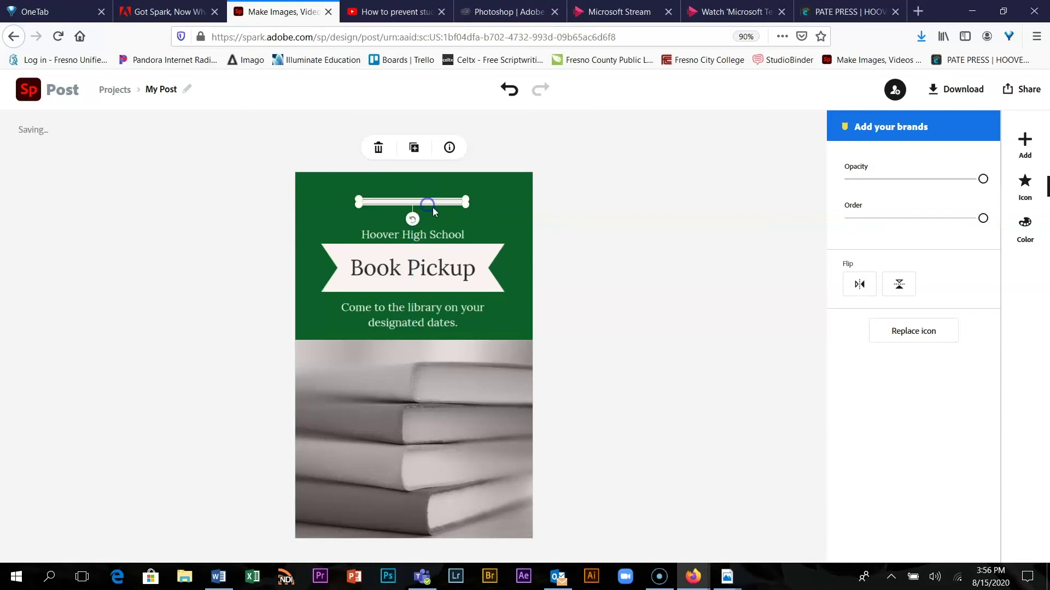
{"action": "left_click", "coordinate": [606, 244]}
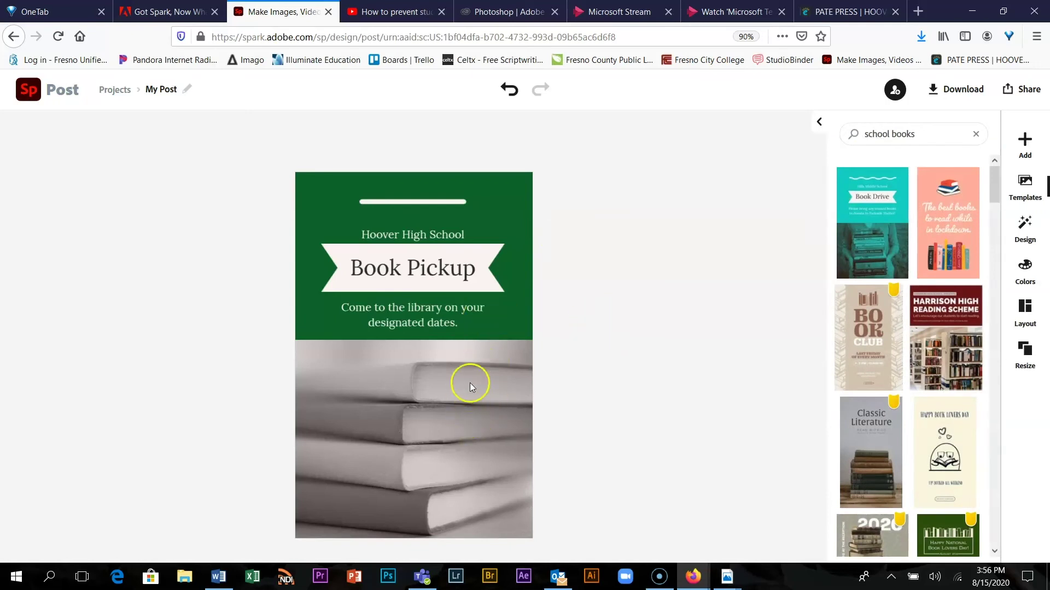
Step: Select the "Book Pickup" banner title and nudge it slightly down between the surrounding text lines
{"action": "left_click", "coordinate": [487, 252]}
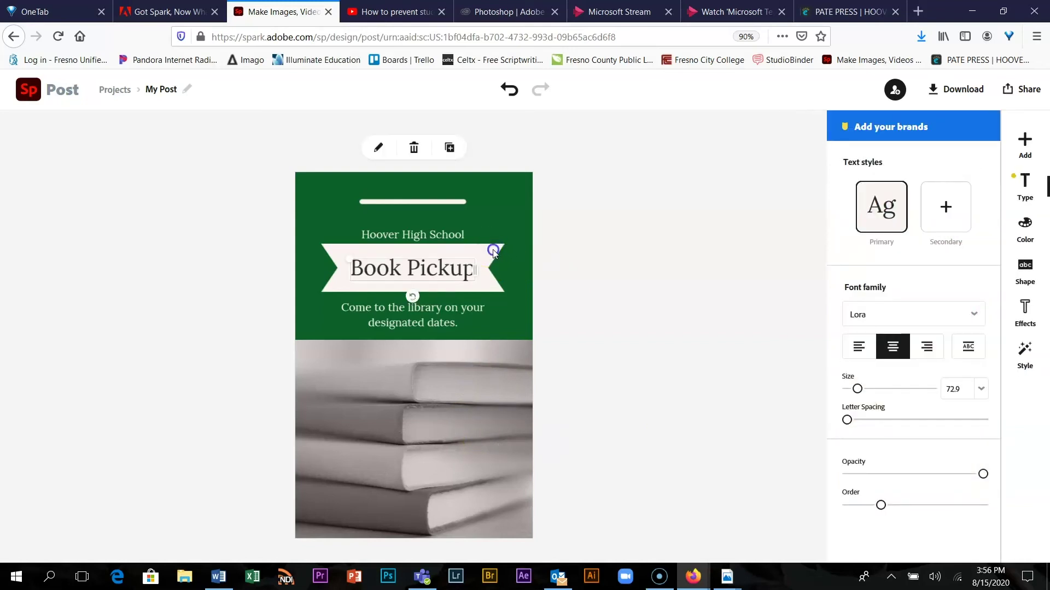
{"action": "left_click", "coordinate": [340, 252]}
{"action": "left_click", "coordinate": [665, 296]}
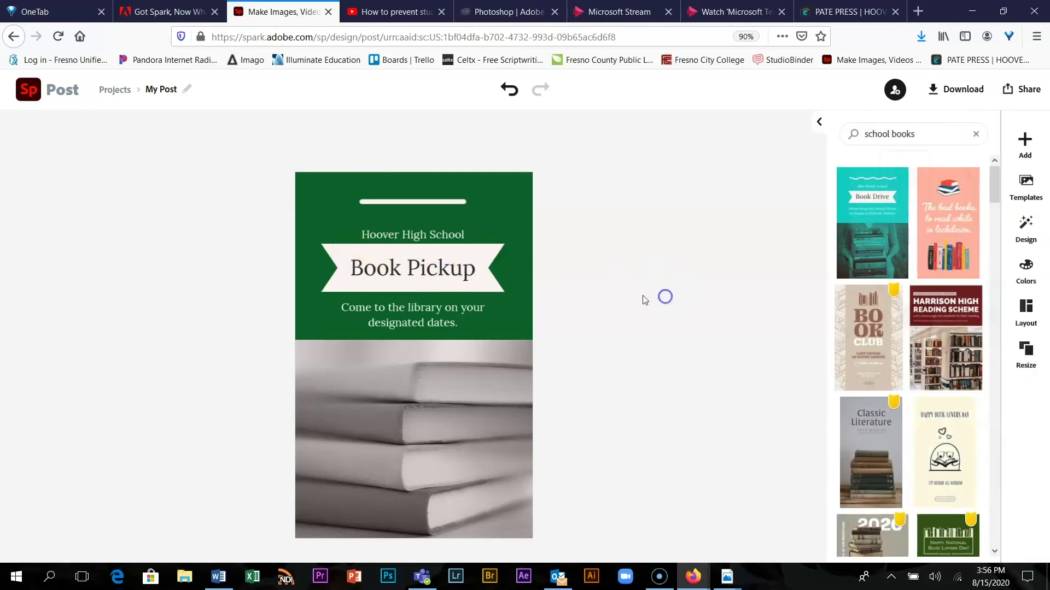
{"action": "left_click", "coordinate": [330, 250]}
{"action": "left_click", "coordinate": [329, 253]}
{"action": "left_click", "coordinate": [309, 273]}
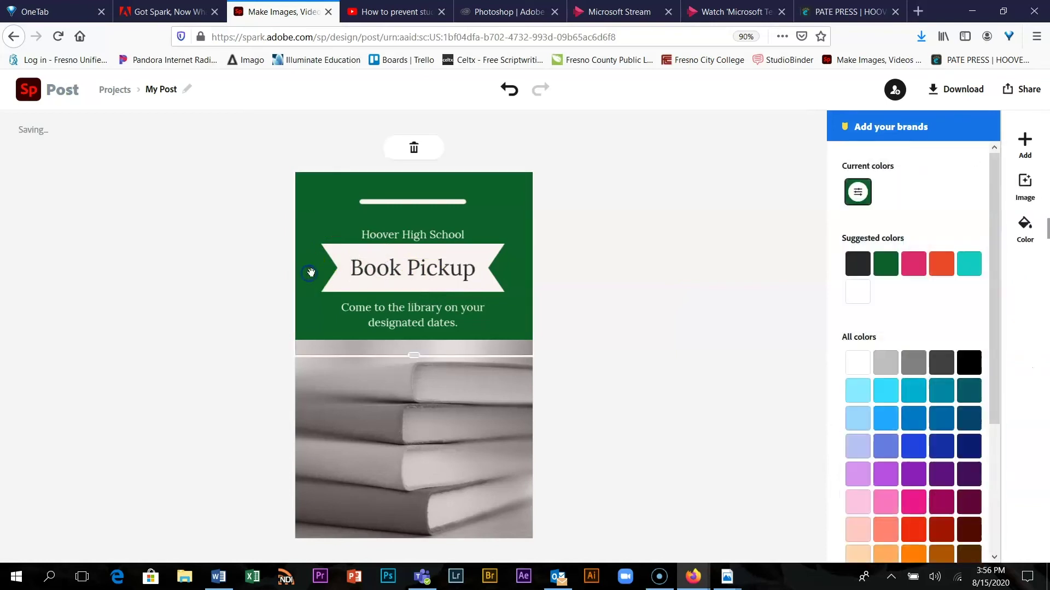
{"action": "left_click", "coordinate": [335, 290]}
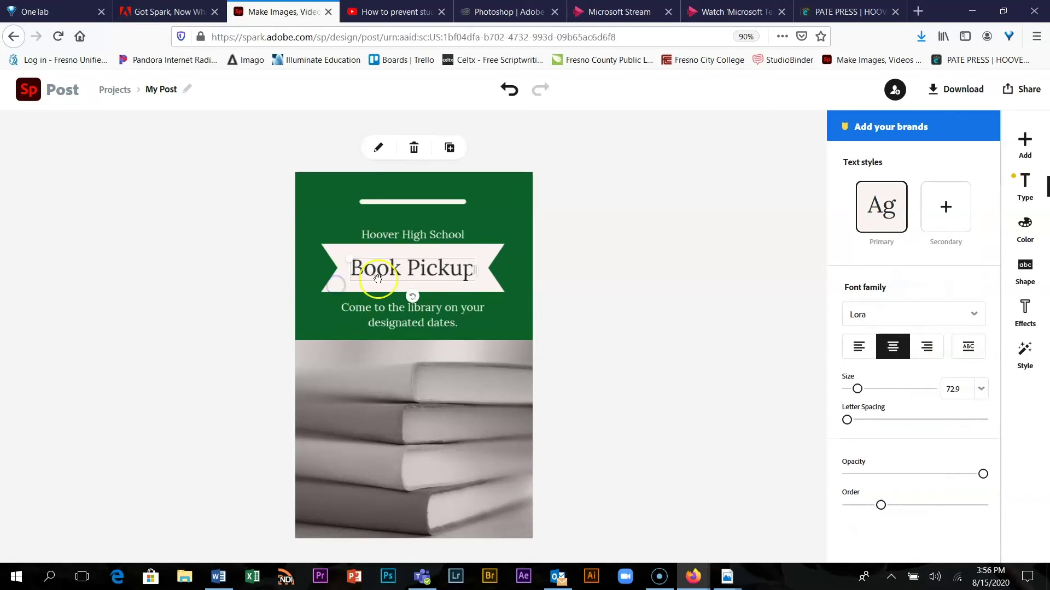
{"action": "mouse_move", "coordinate": [397, 271]}
{"action": "left_mouse_down"}
{"action": "mouse_move", "coordinate": [504, 278]}
{"action": "mouse_move", "coordinate": [403, 272]}
{"action": "left_mouse_up"}
{"action": "left_click", "coordinate": [398, 271]}
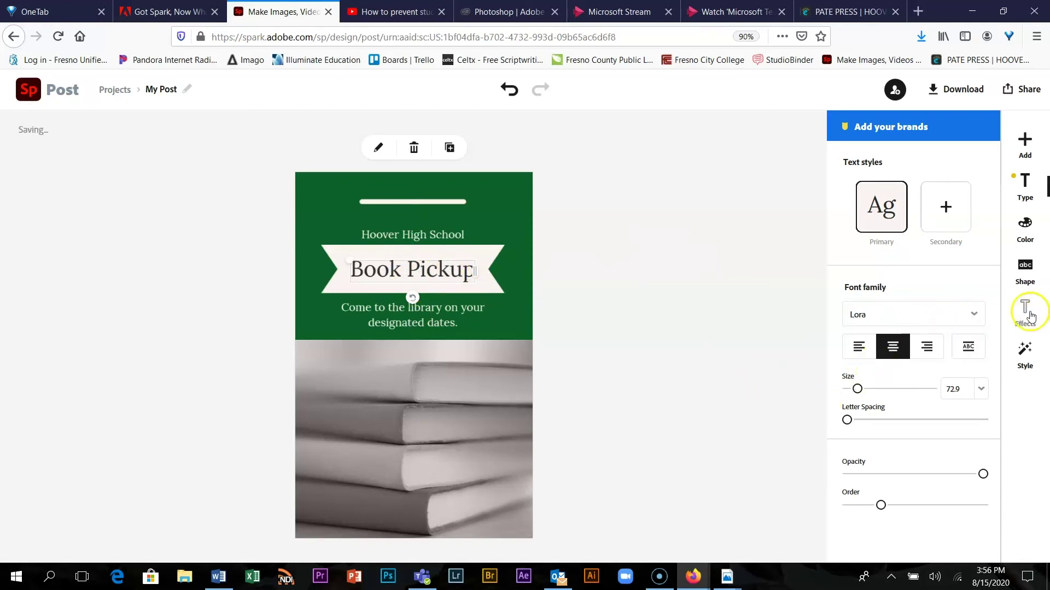
Step: Look through the backing shapes available for the "Book Pickup" title
{"action": "left_click", "coordinate": [1025, 269]}
{"action": "left_click_drag", "start_coordinate": [994, 425], "coordinate": [995, 443]}
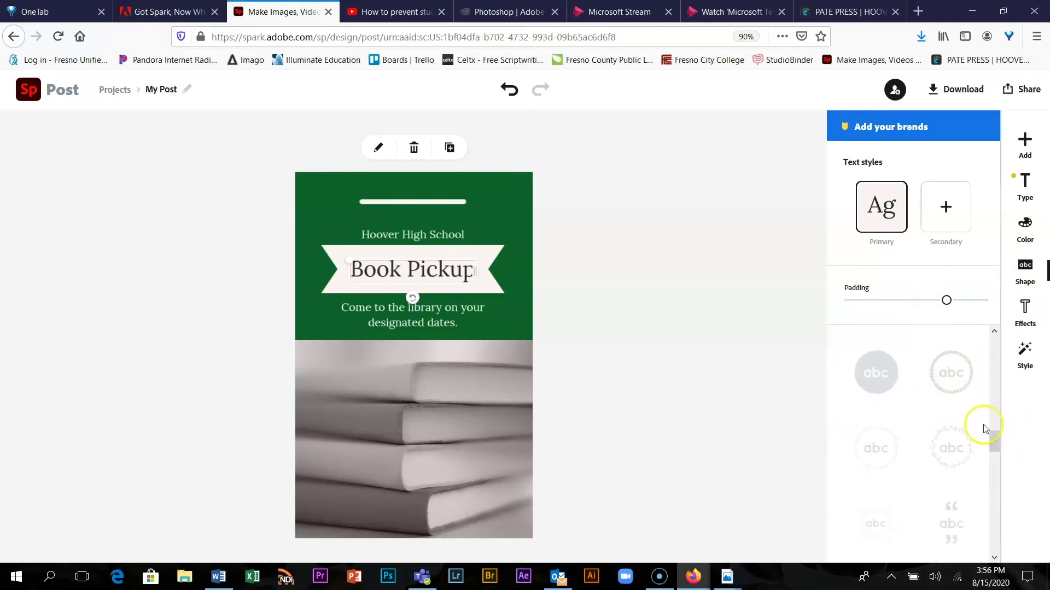
{"action": "left_click_drag", "start_coordinate": [994, 440], "coordinate": [991, 337]}
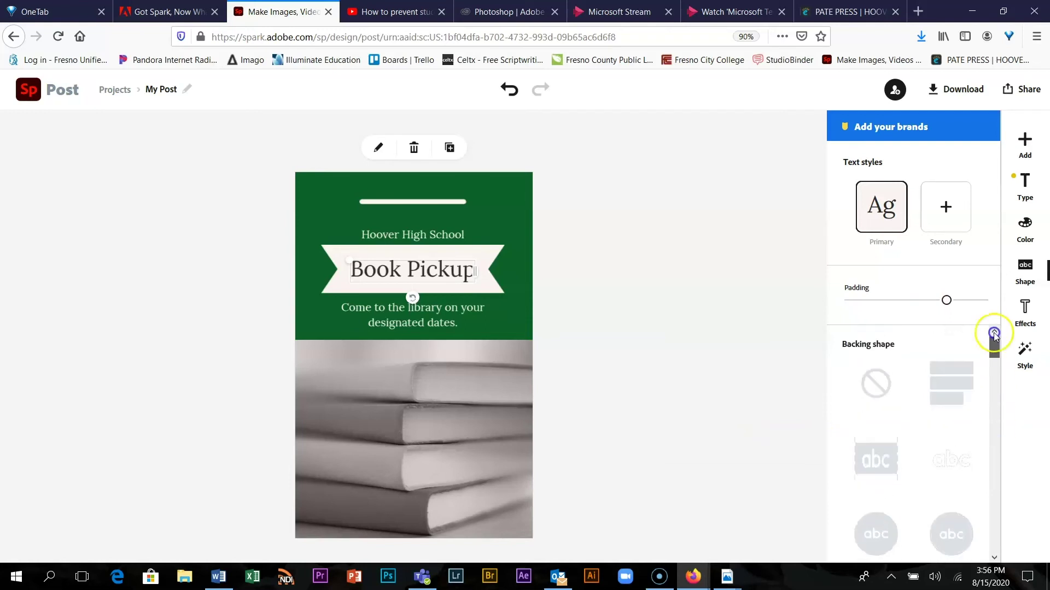
{"action": "left_click", "coordinate": [1017, 269]}
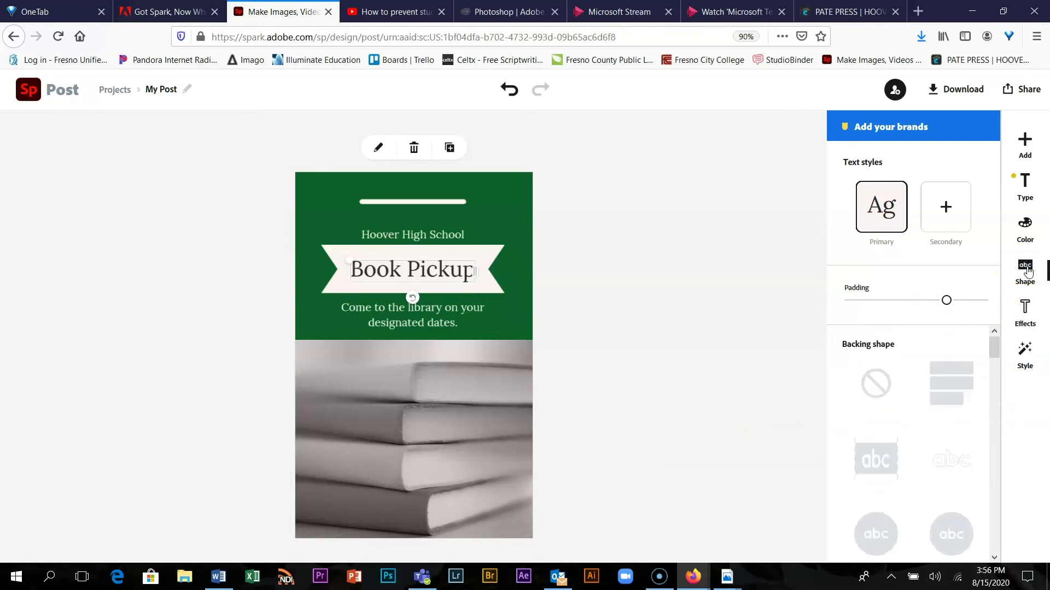
{"action": "left_click", "coordinate": [1022, 313]}
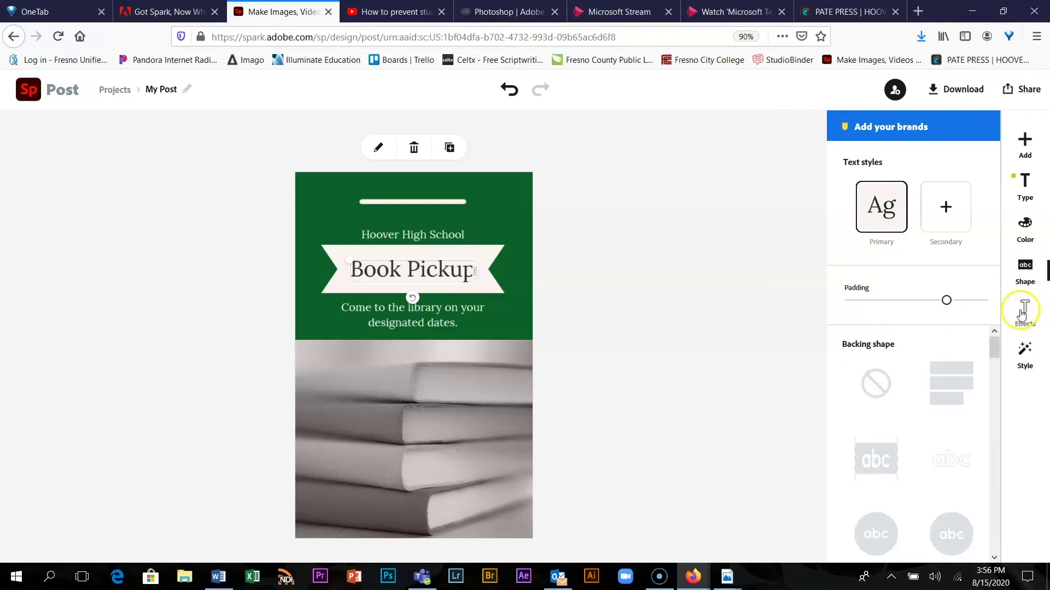
Step: Try different suggested styles on the "Book Pickup" title, ending with bold white capitals on a tall dark backing
{"action": "left_click", "coordinate": [1024, 352]}
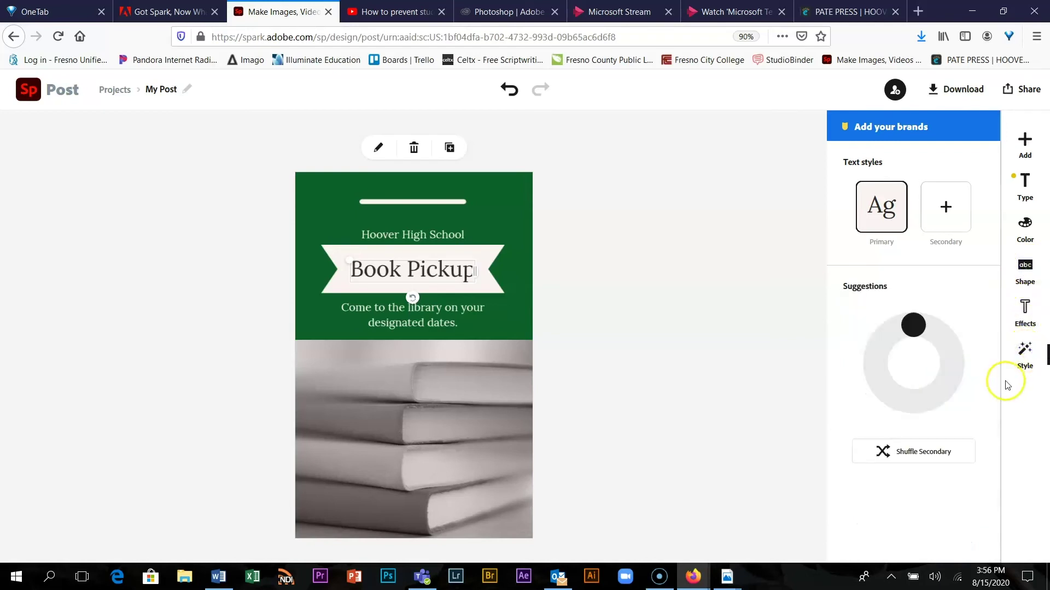
{"action": "left_click_drag", "start_coordinate": [915, 327], "coordinate": [947, 348]}
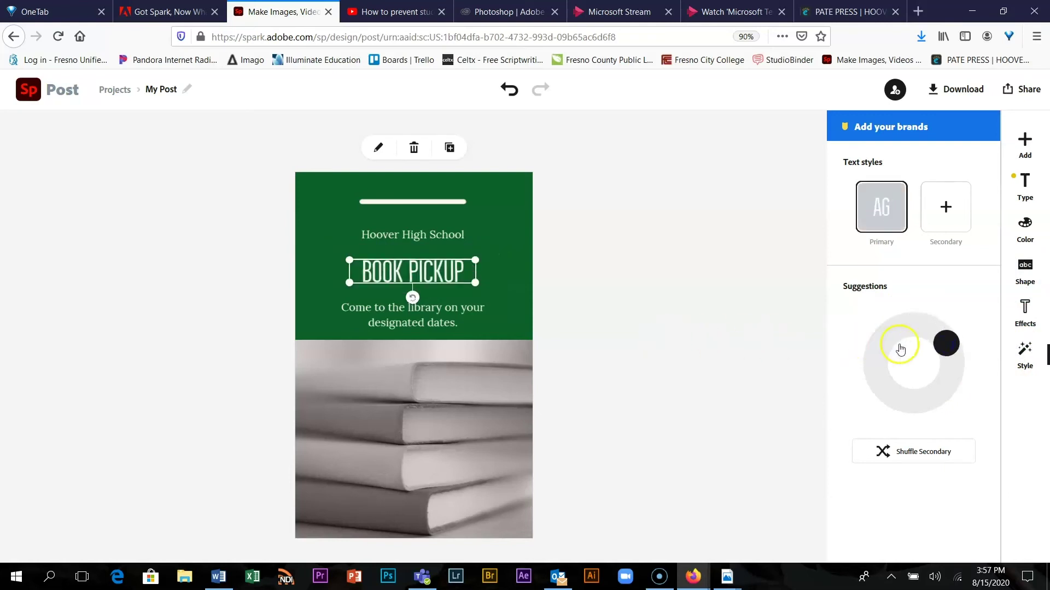
{"action": "left_click_drag", "start_coordinate": [951, 345], "coordinate": [885, 300]}
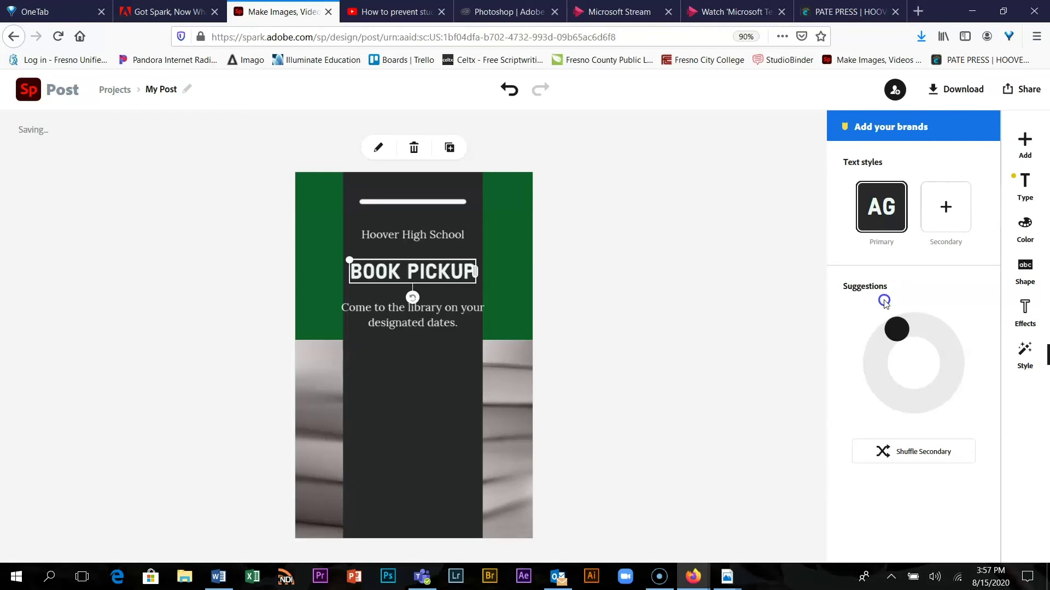
Step: Change the "Book Pickup" title's suggested style to light green capitals on a pale full-width band, and deselect it
{"action": "left_click_drag", "start_coordinate": [884, 302], "coordinate": [951, 285]}
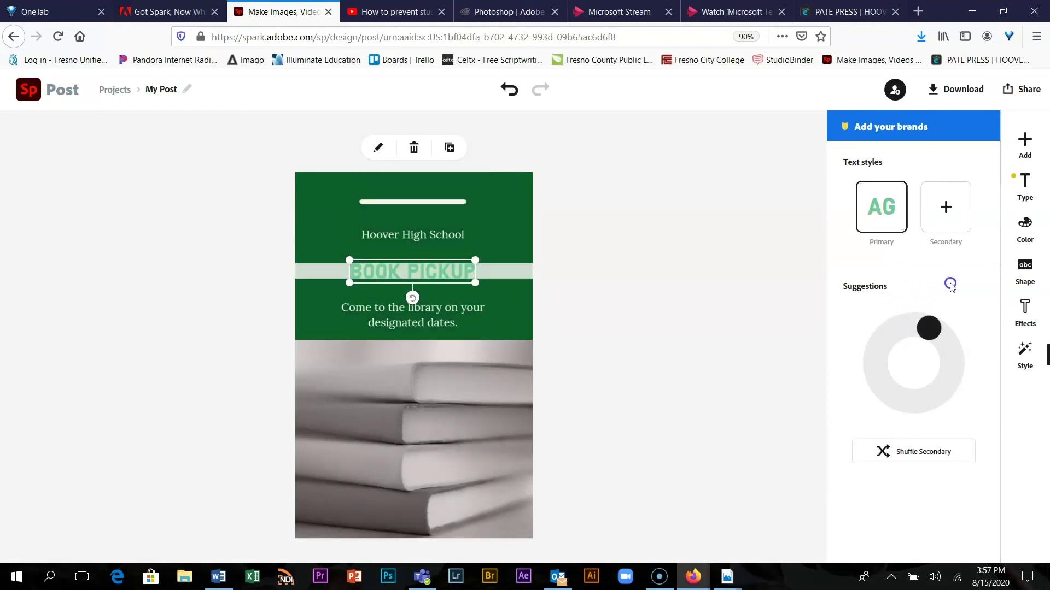
{"action": "left_click", "coordinate": [698, 394]}
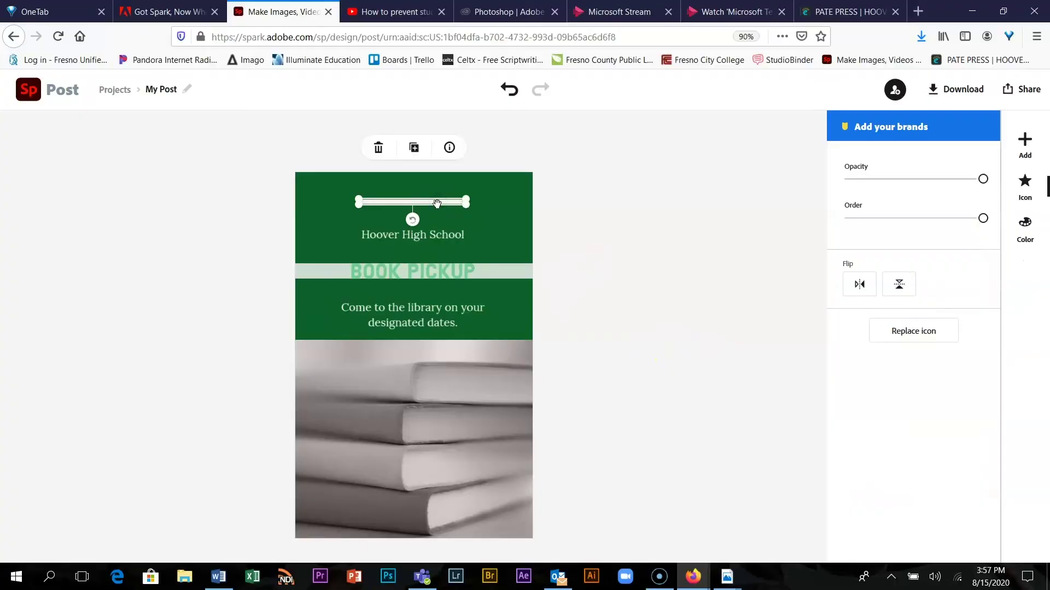
Step: Delete the line above "Hoover High School" and enlarge that text to size 62
{"action": "left_click", "coordinate": [378, 148]}
{"action": "left_click", "coordinate": [413, 236]}
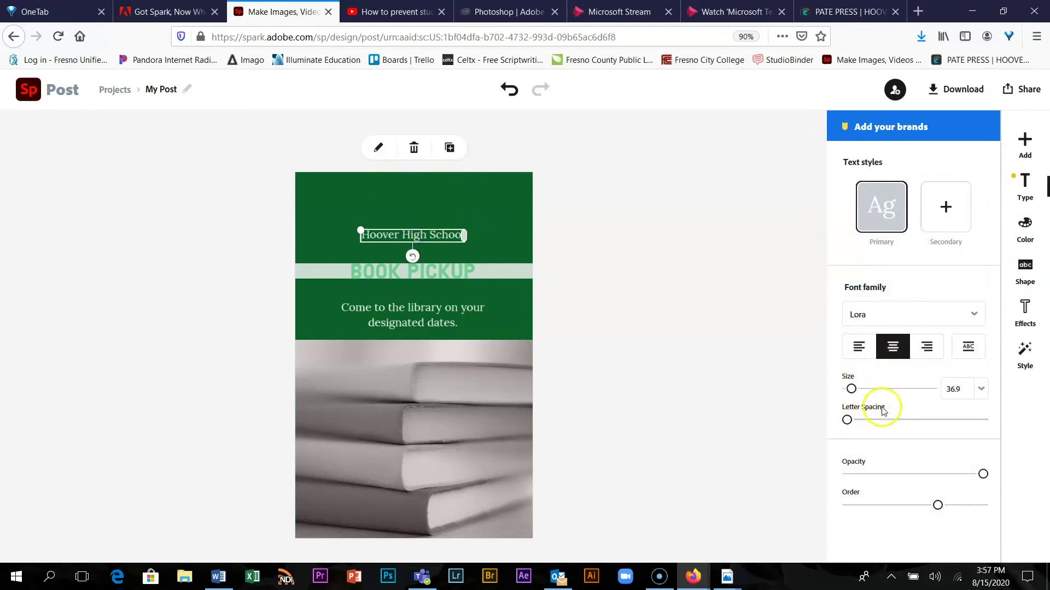
{"action": "mouse_move", "coordinate": [851, 389]}
{"action": "left_mouse_down"}
{"action": "mouse_move", "coordinate": [867, 389]}
{"action": "mouse_move", "coordinate": [858, 389]}
{"action": "left_mouse_up"}
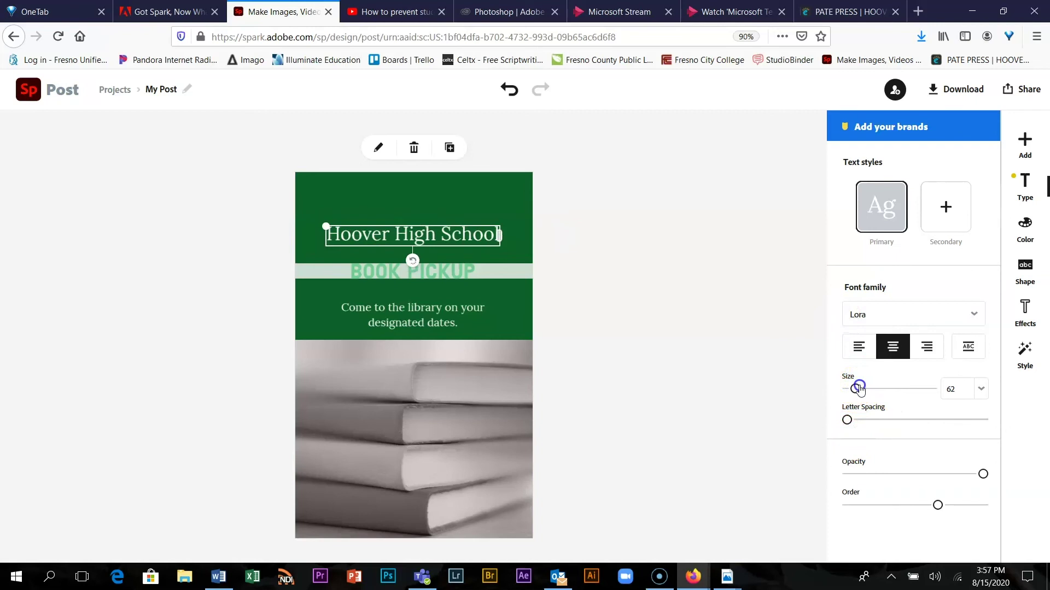
{"action": "left_click", "coordinate": [675, 385]}
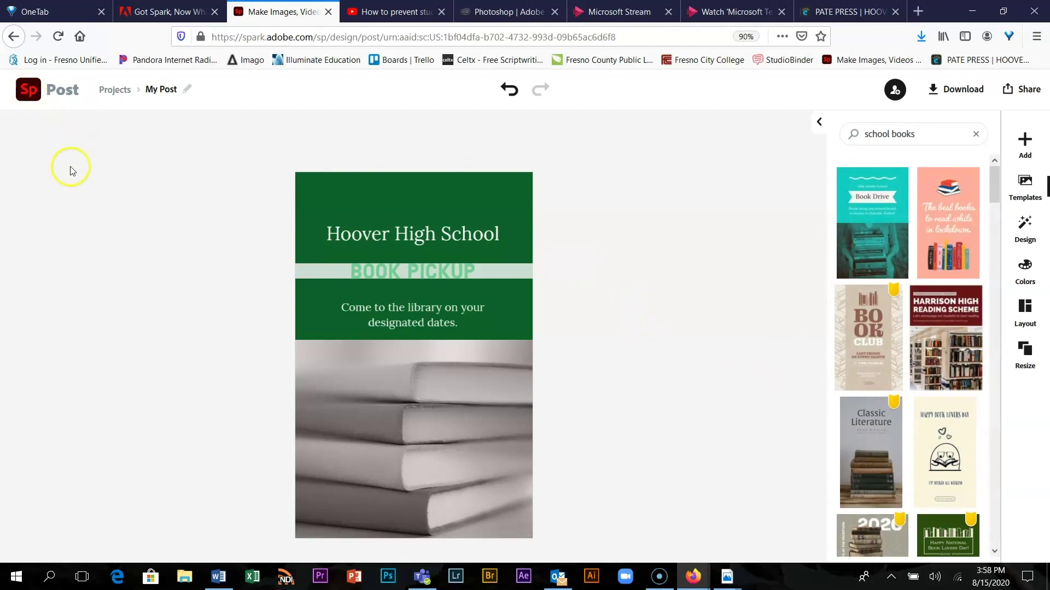
Step: Return to the Spark home page and download the most recent project, the book pickup "My Post"
{"action": "left_click", "coordinate": [28, 90]}
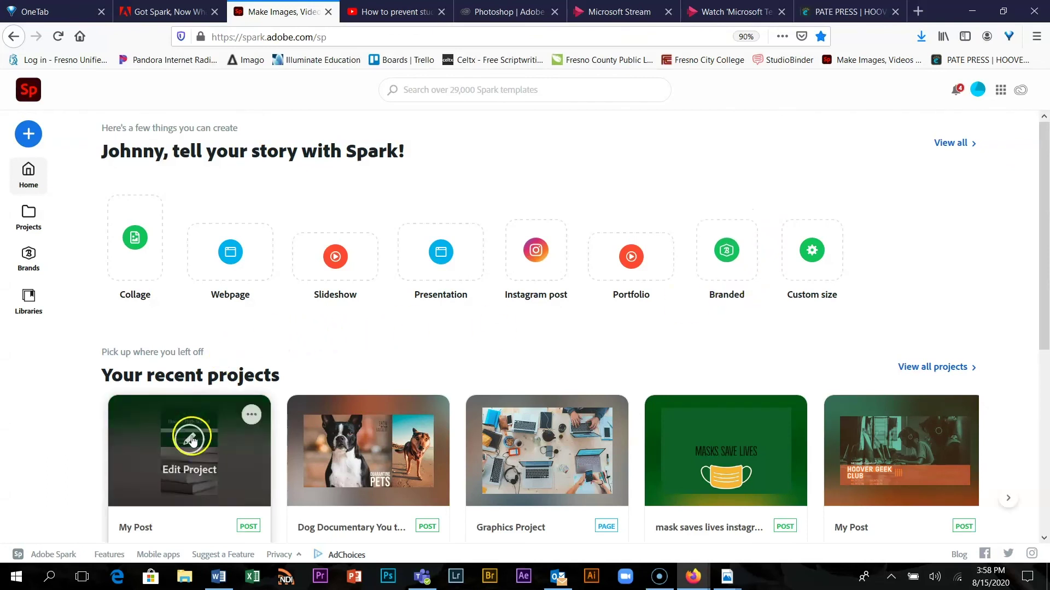
{"action": "left_click", "coordinate": [190, 439]}
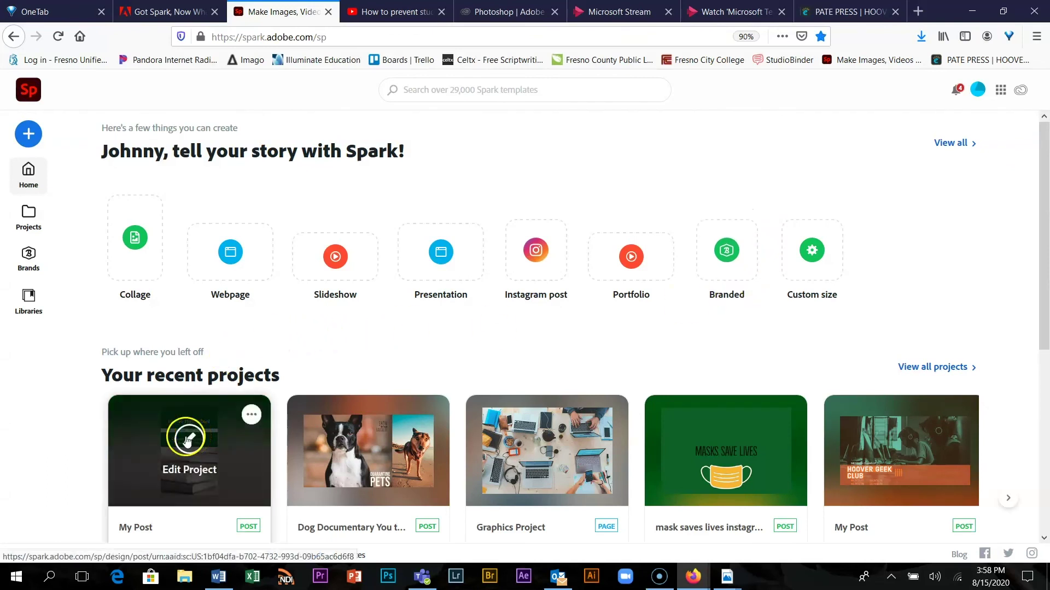
{"action": "left_click", "coordinate": [252, 416]}
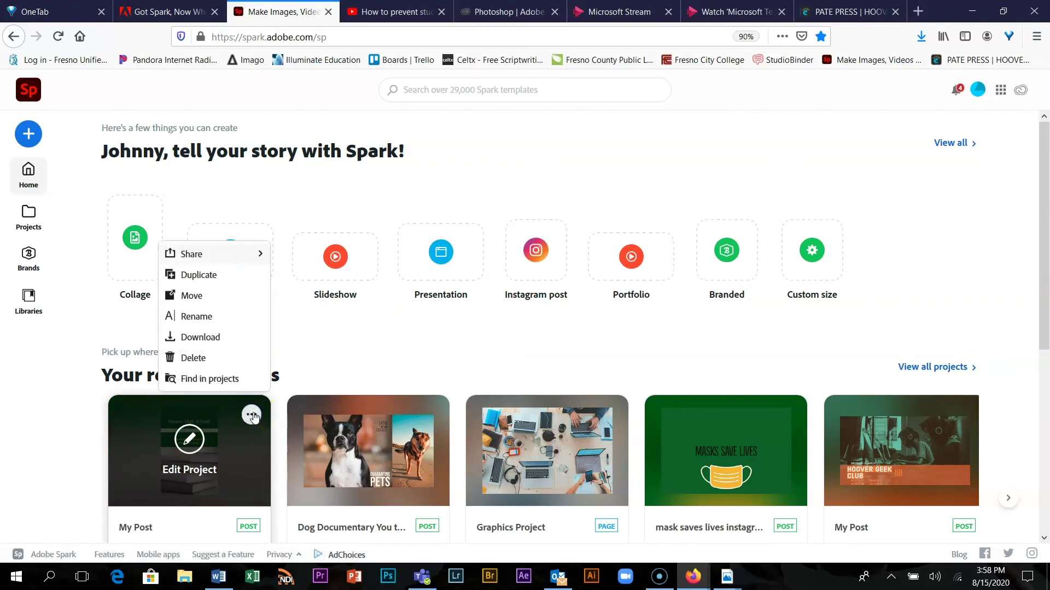
{"action": "left_click", "coordinate": [201, 340]}
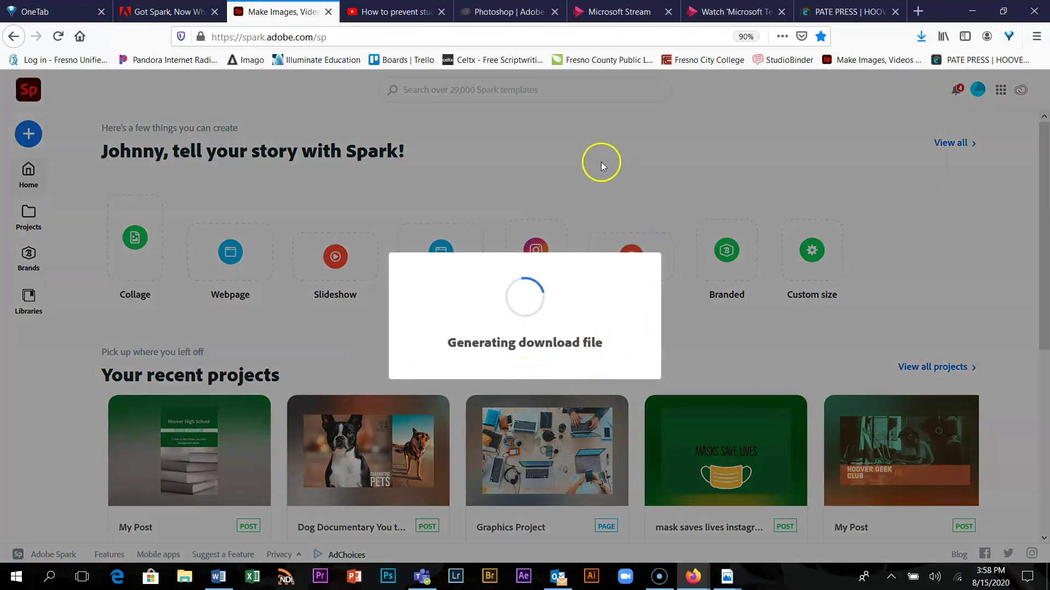